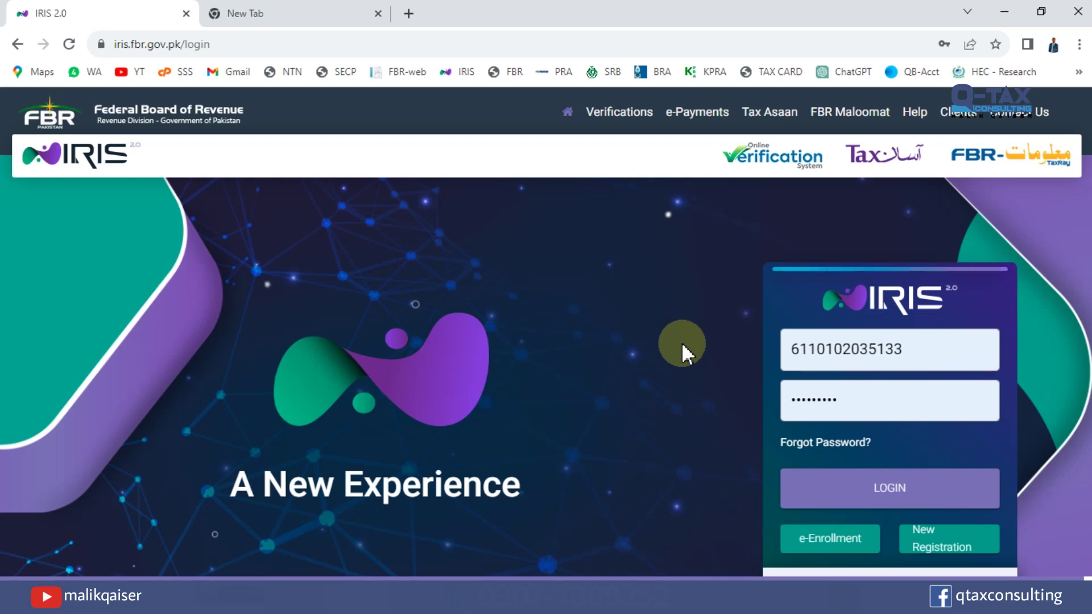
Sign in to IRIS and open the original Returns / Statements list under Declaration.
left_click(884, 503)
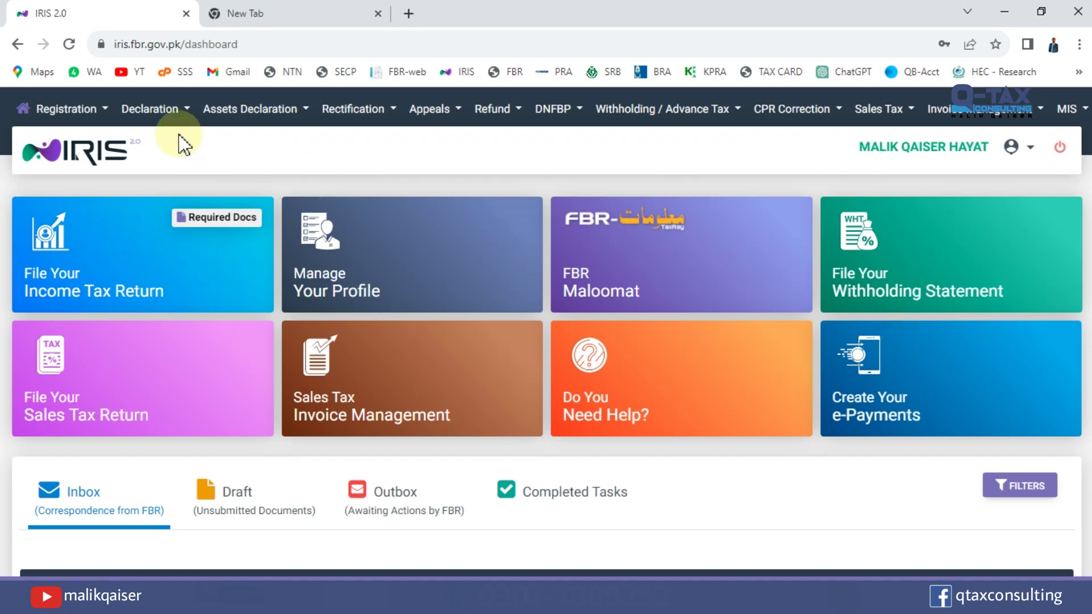
left_click(179, 113)
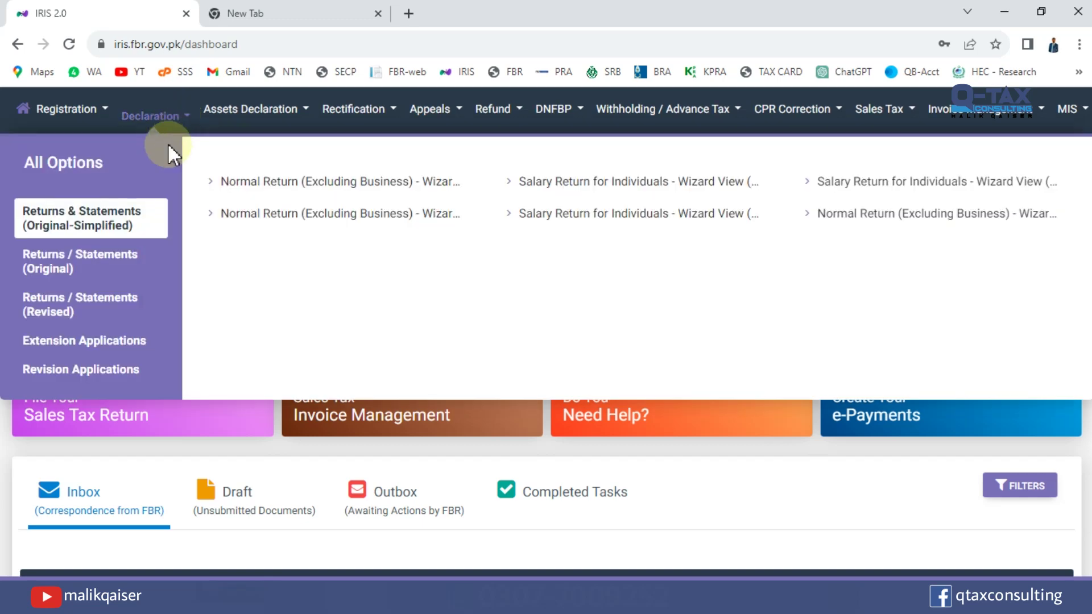
left_click(57, 279)
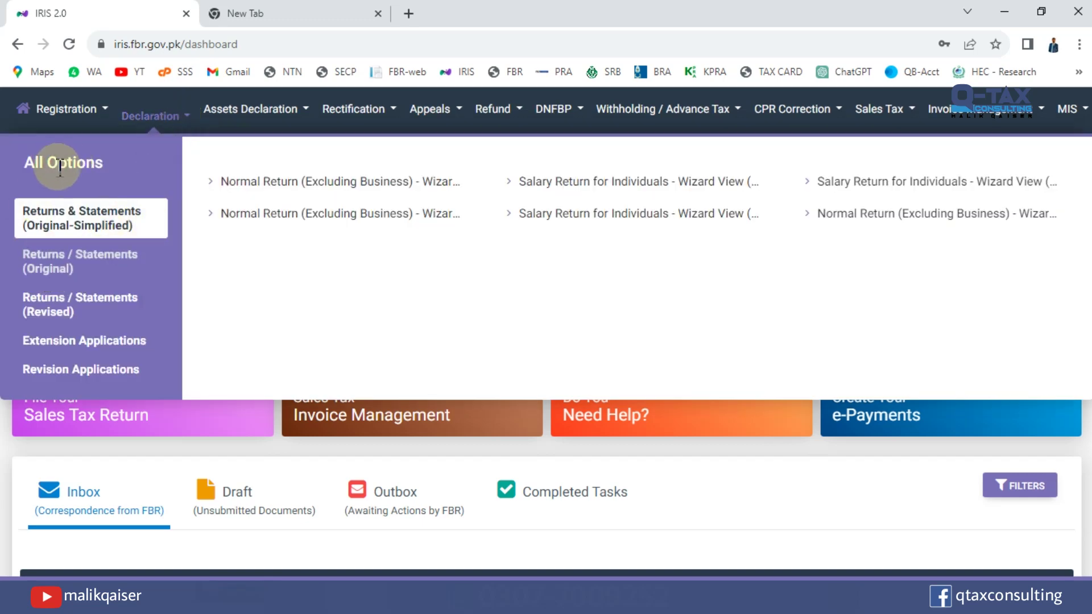
left_click(72, 257)
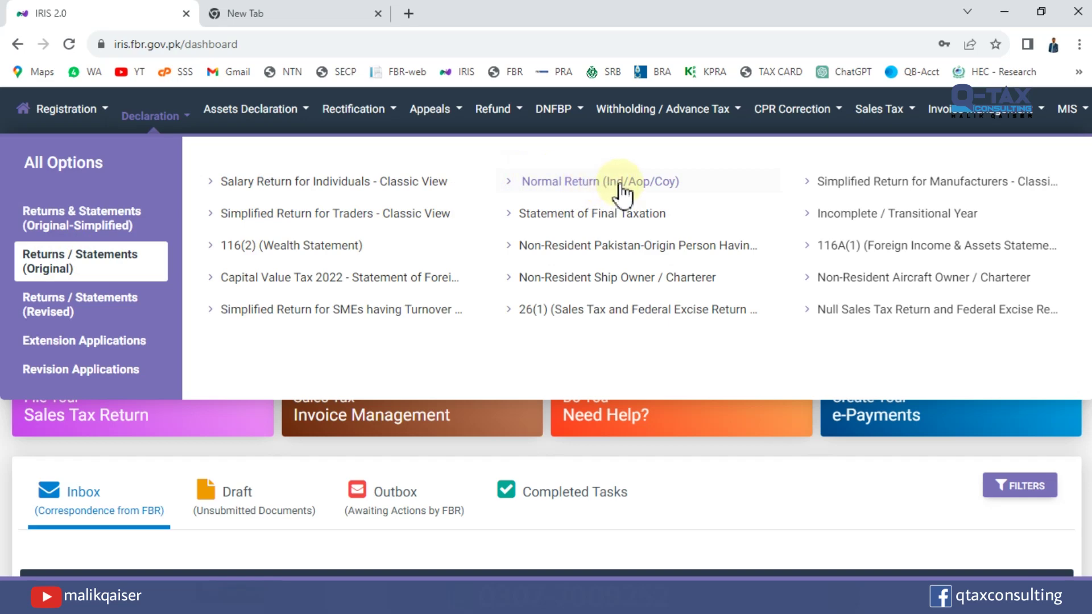
Start a Normal Return (Ind/Aop/Coy) for tax year 2023, period 01-Jul-2022 to 30-Jun-2023.
left_click(622, 181)
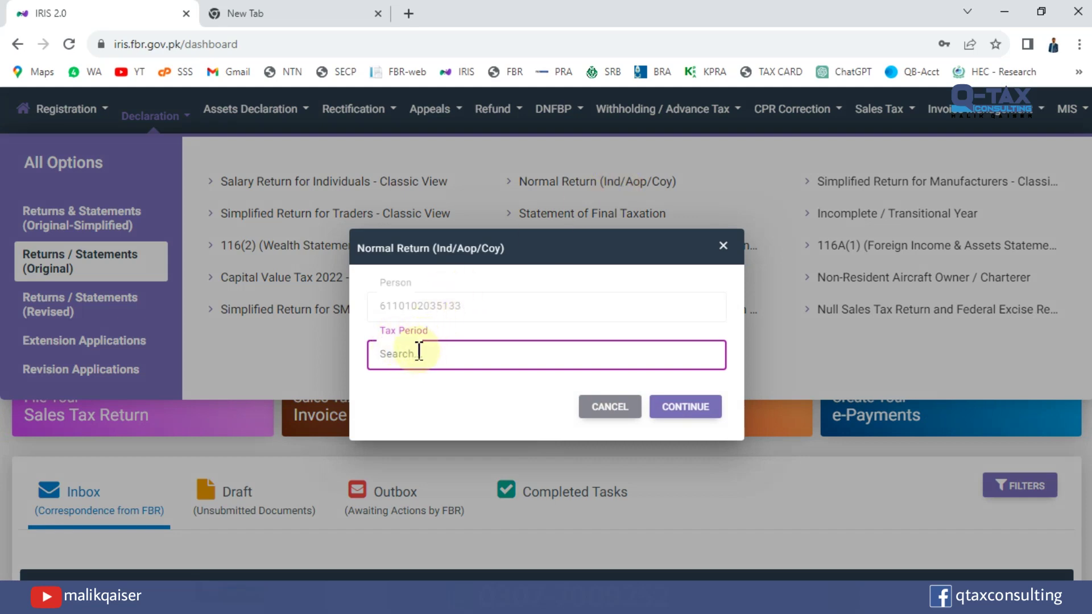
type("2023")
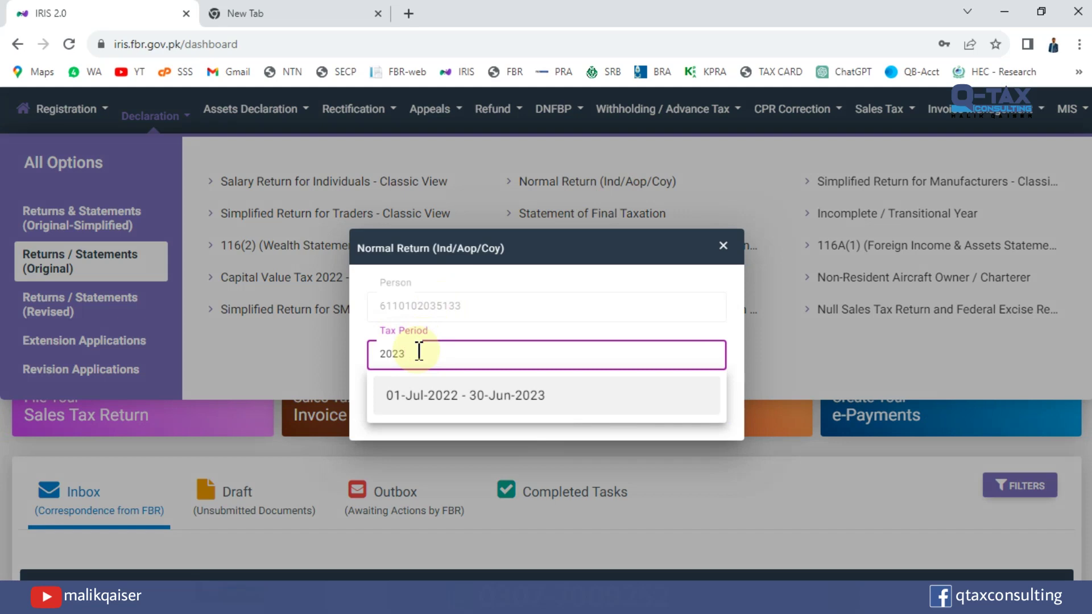
left_click(515, 400)
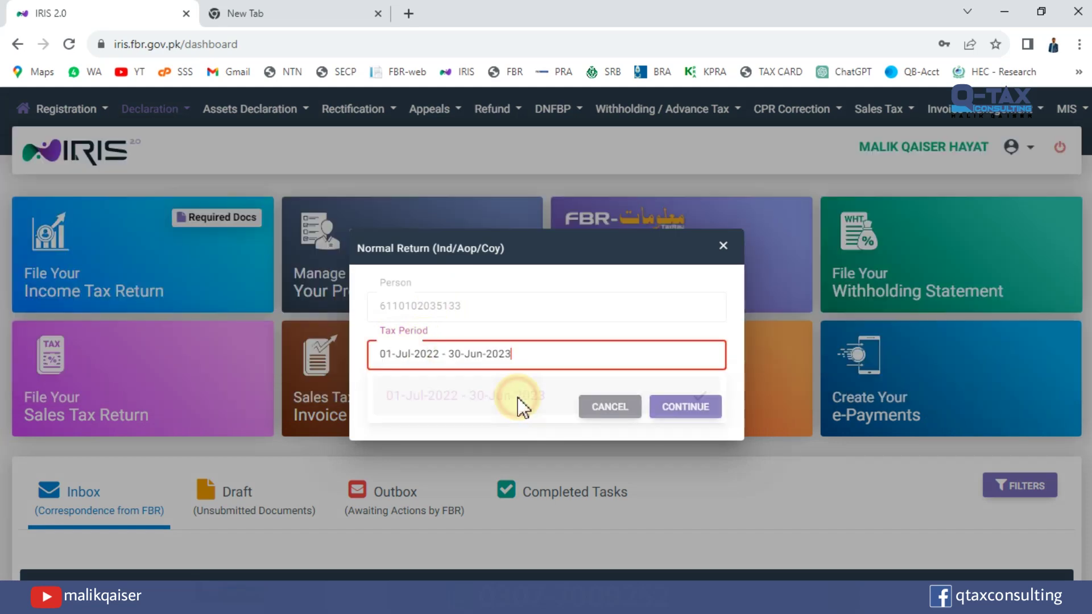
left_click(681, 408)
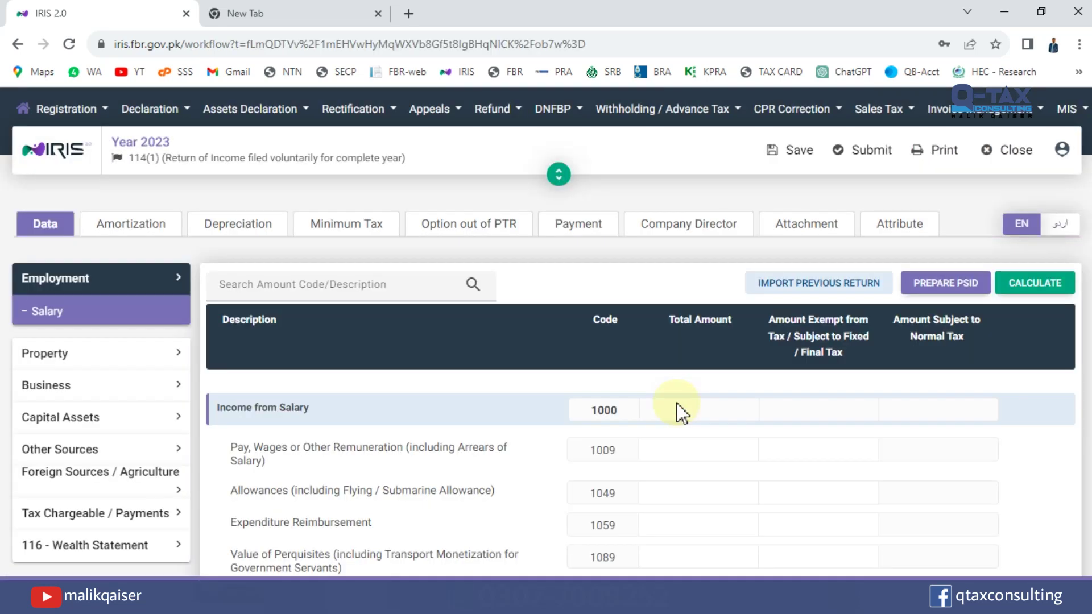
Open Property > Receipts / Deductions and bring the Rent Received or Receivable row into view.
left_click(524, 316)
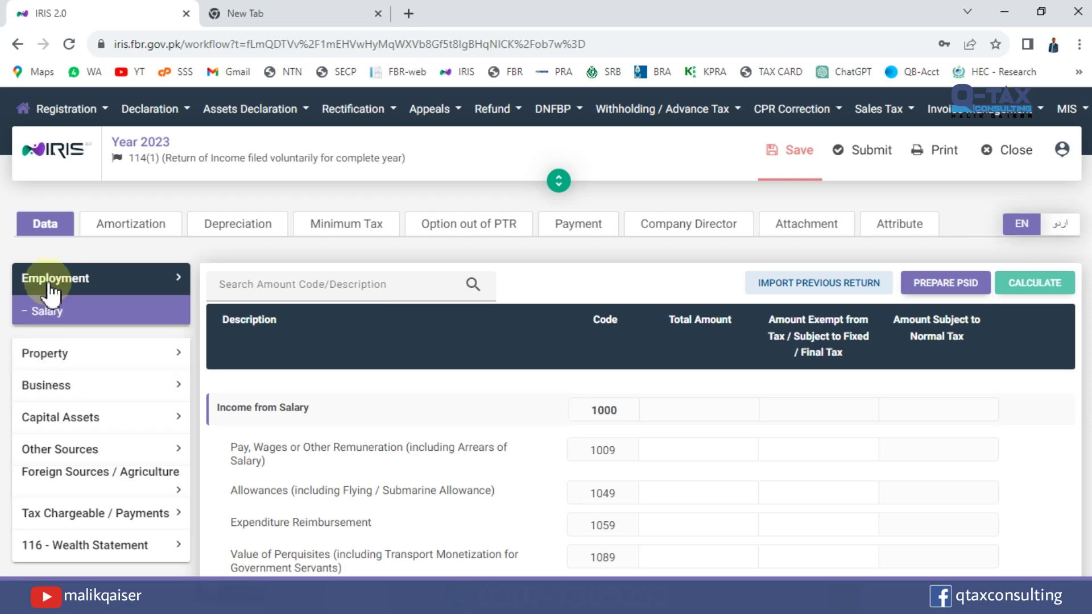
left_click(59, 354)
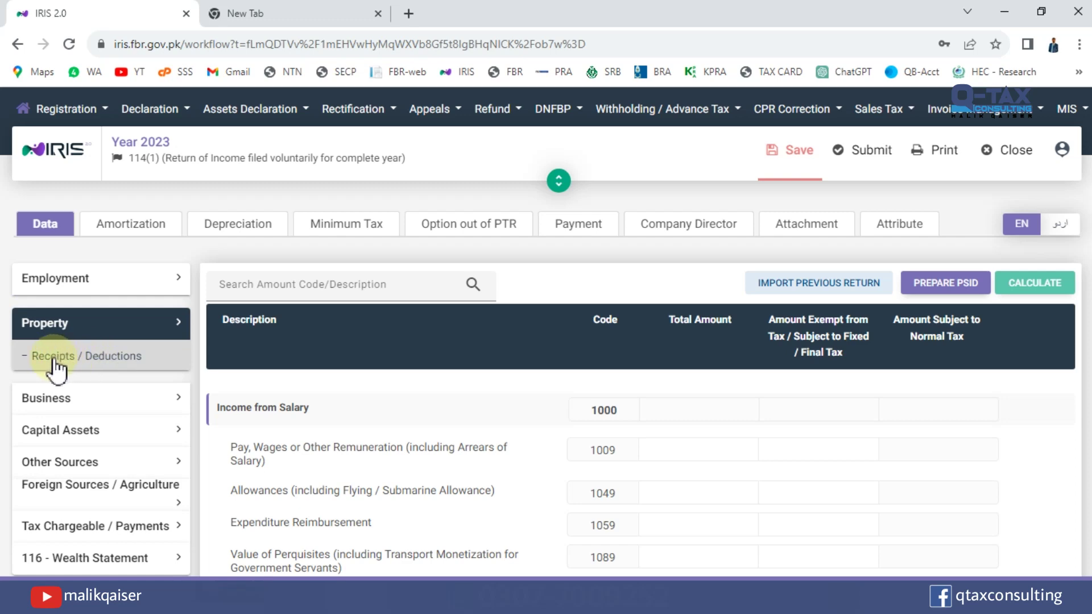
left_click(95, 361)
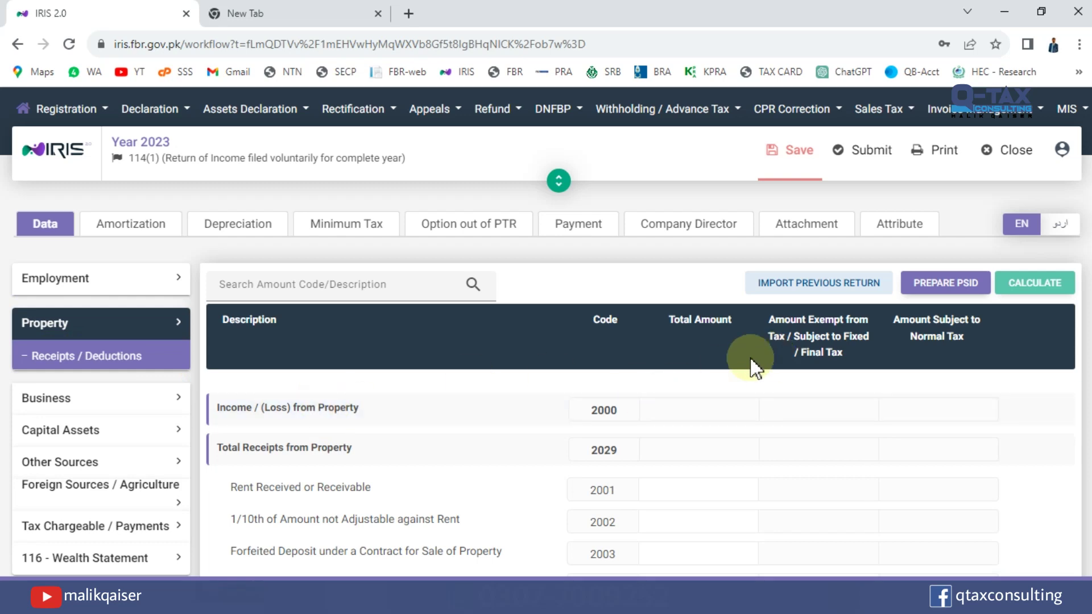
scroll(572, 334, "down", 4)
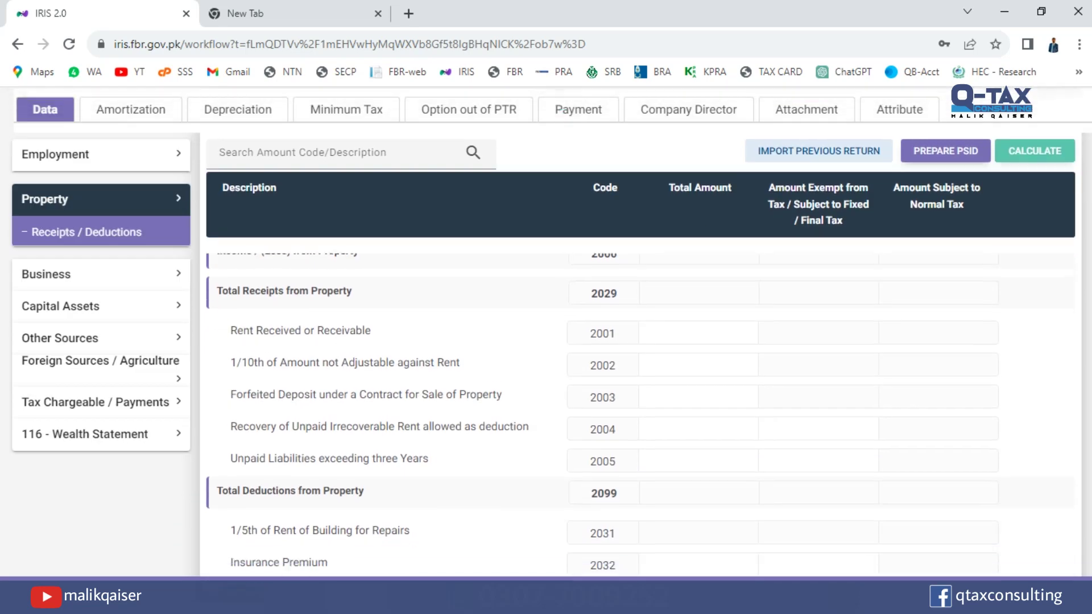
left_click_drag(237, 323, 387, 326)
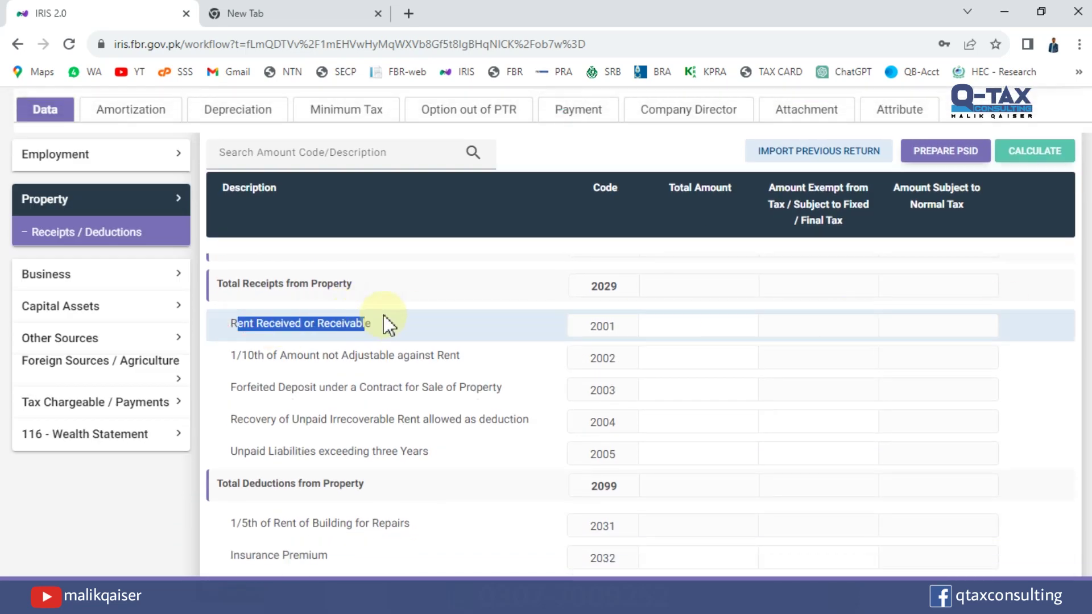
Enter 1,200,000 rent under code 2001 and recalculate, giving a 240,000 repairs deduction.
left_click(661, 325)
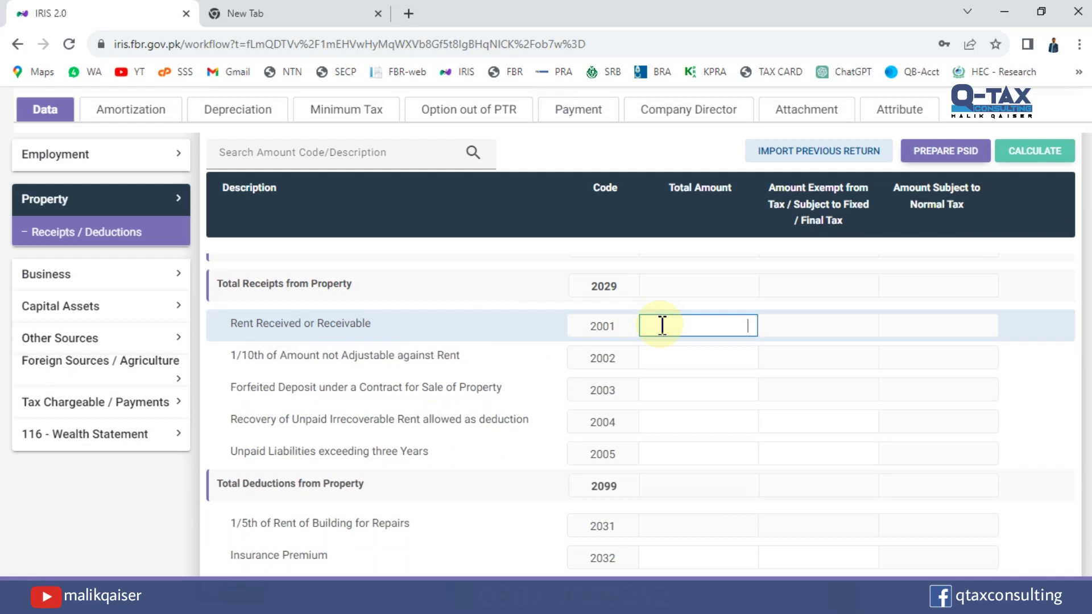
type("1,200")
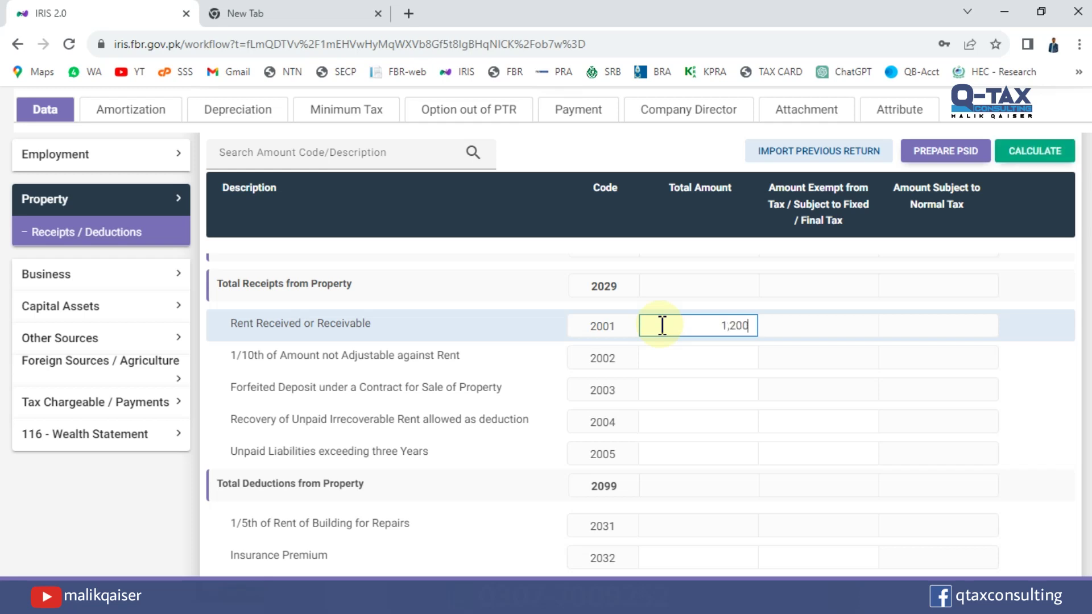
type(",000")
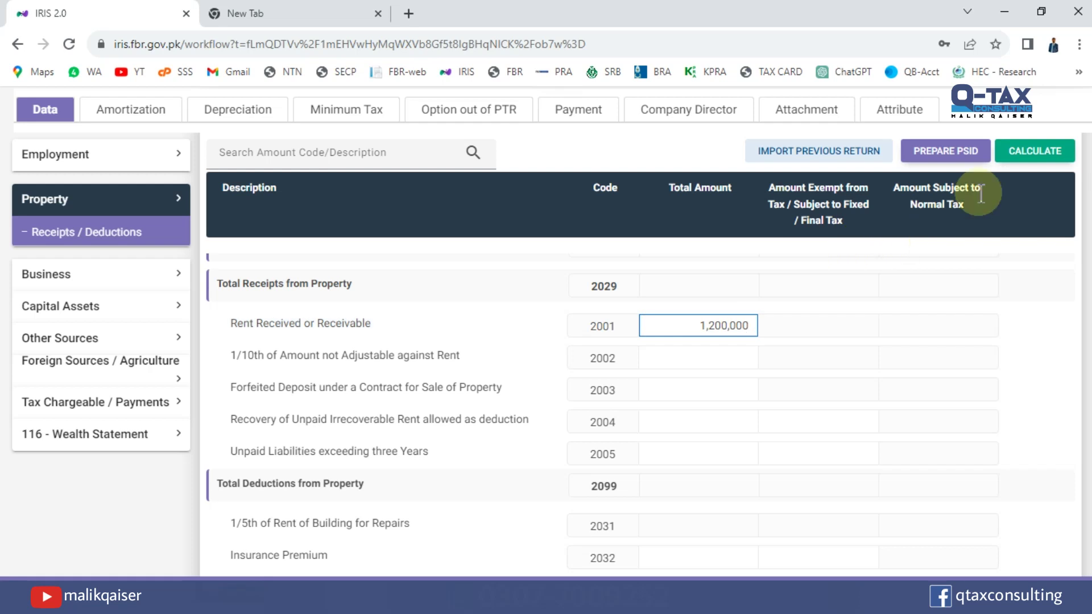
left_click(1028, 159)
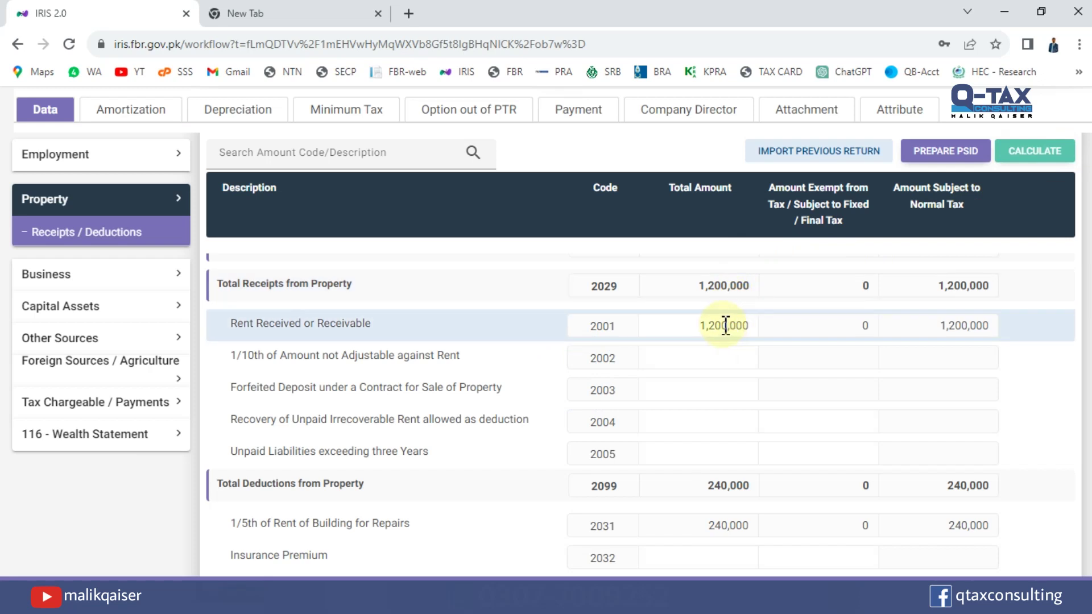
left_click(725, 487)
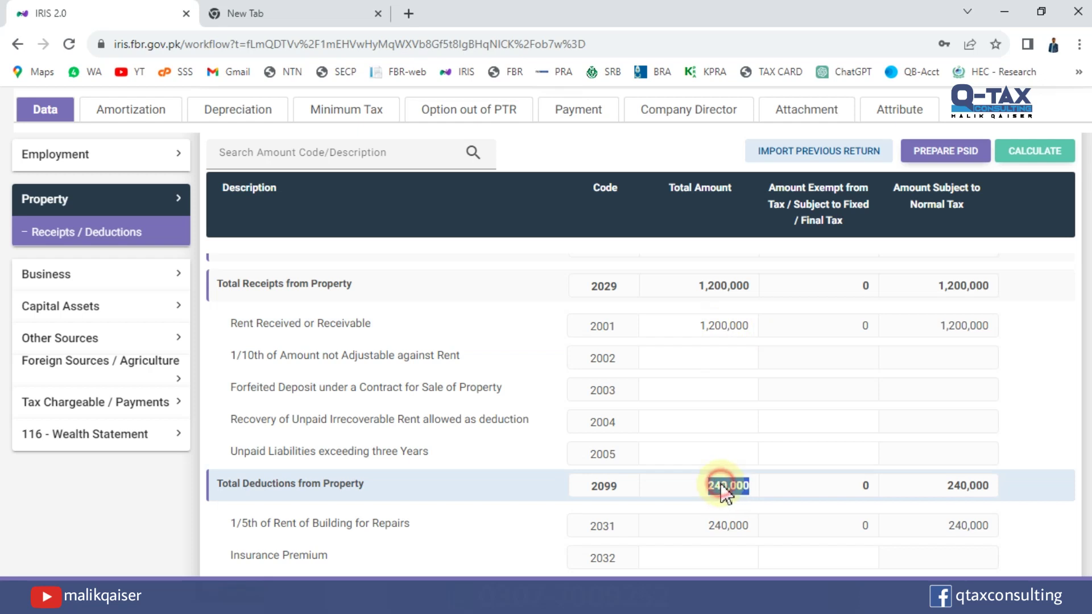
left_click(729, 533)
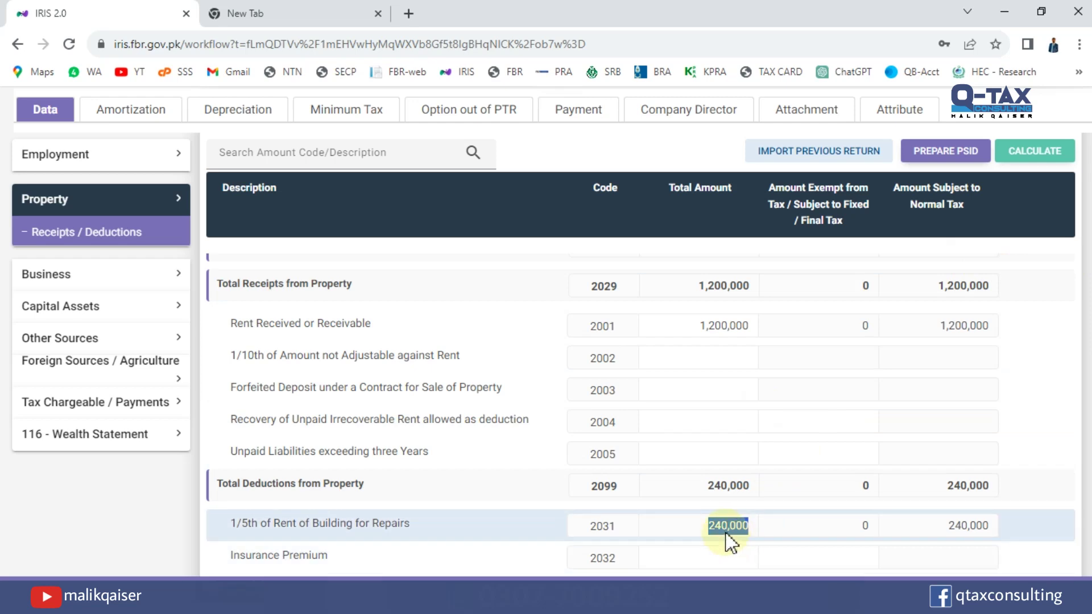
scroll(640, 341, "up", 3)
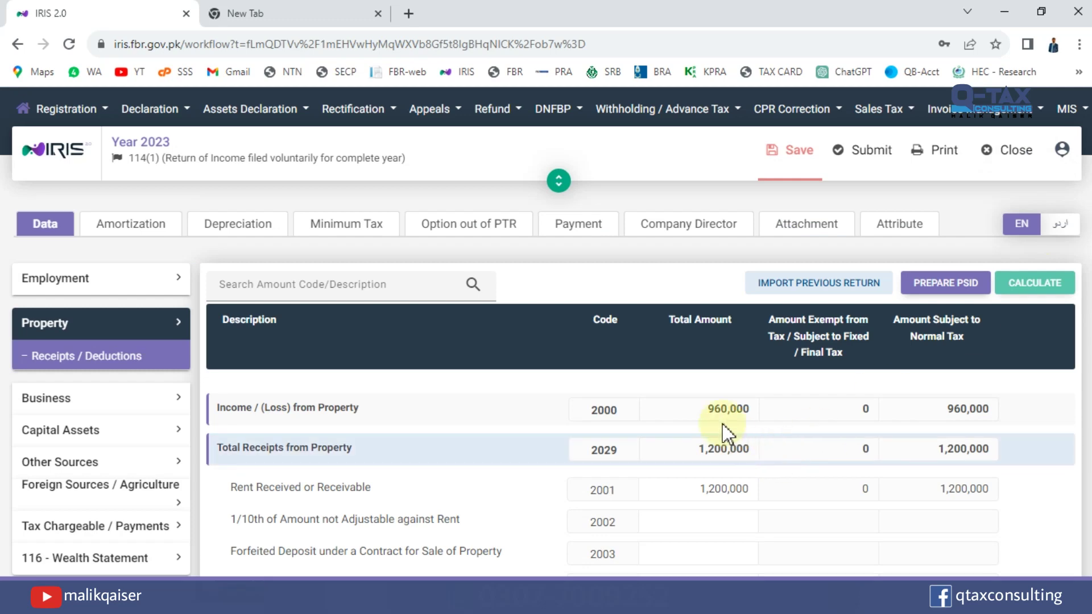
double_click(718, 409)
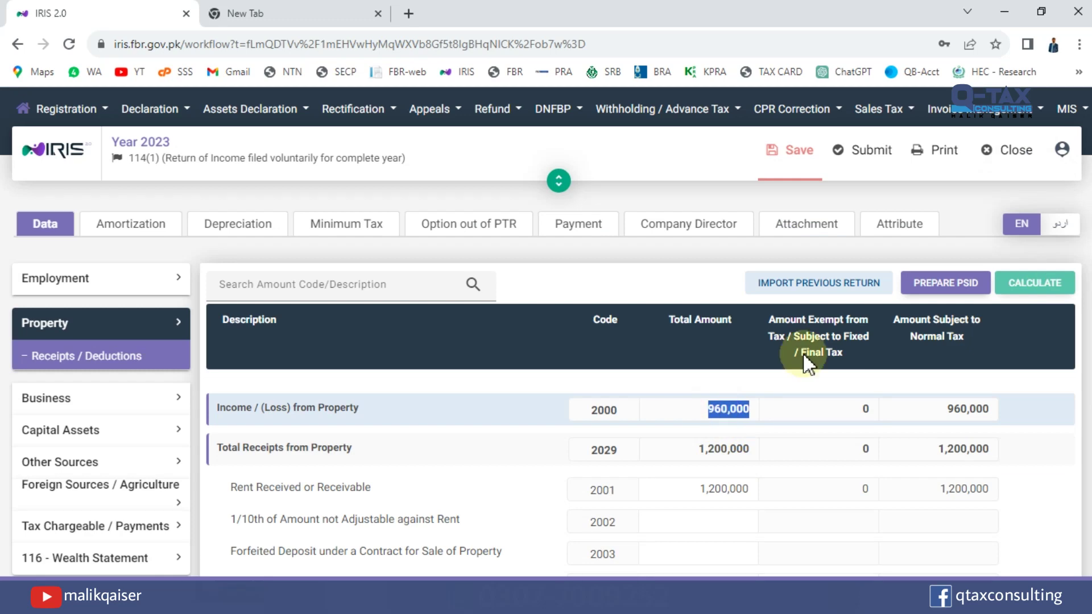
scroll(640, 341, "down", 2)
scroll(641, 341, "down", 1)
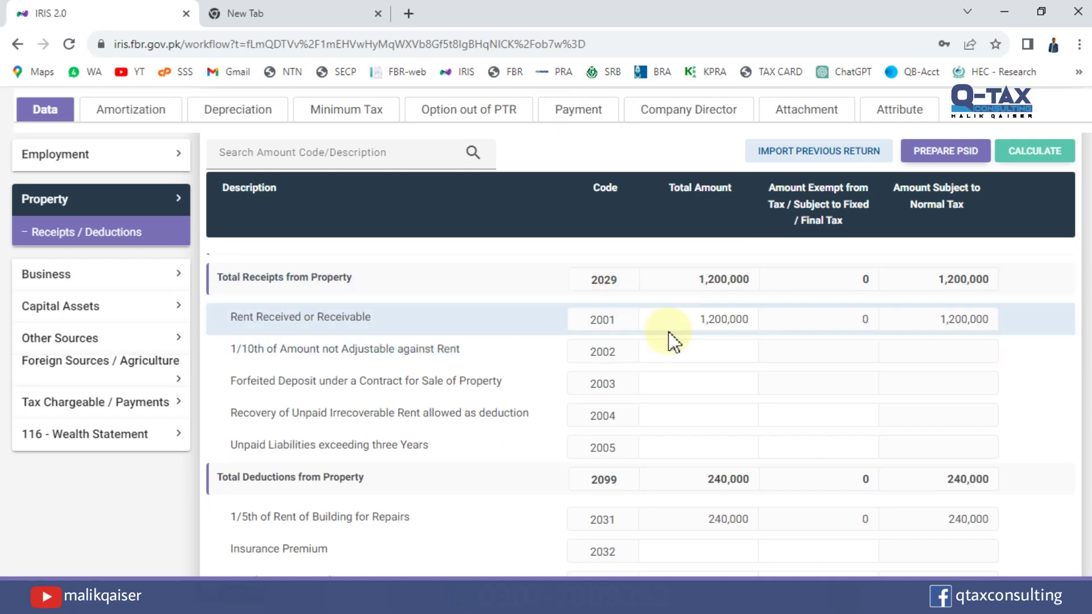
left_click(689, 319)
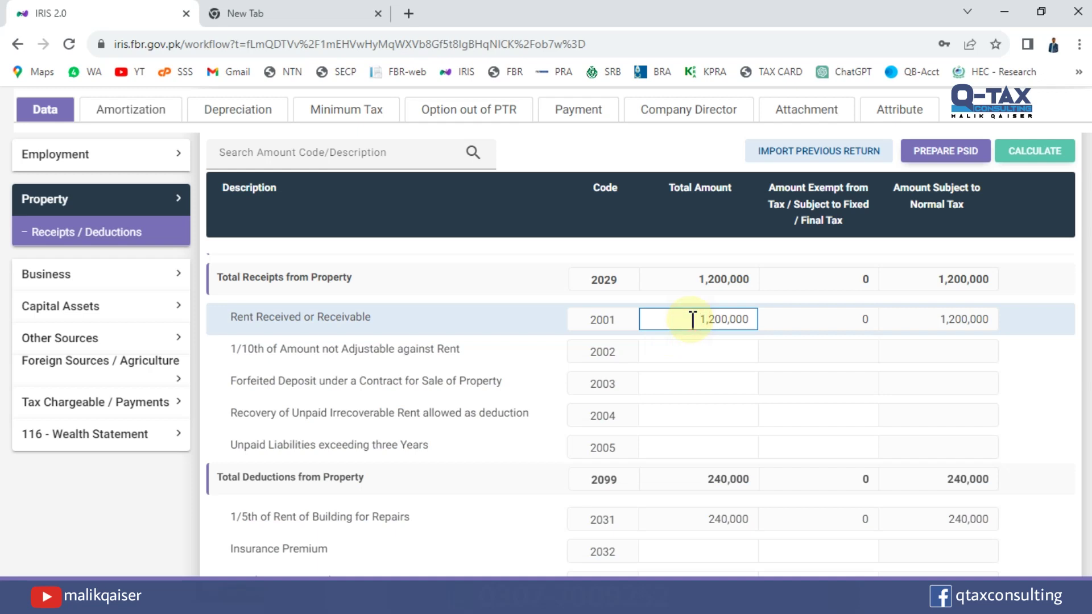
left_click(267, 350)
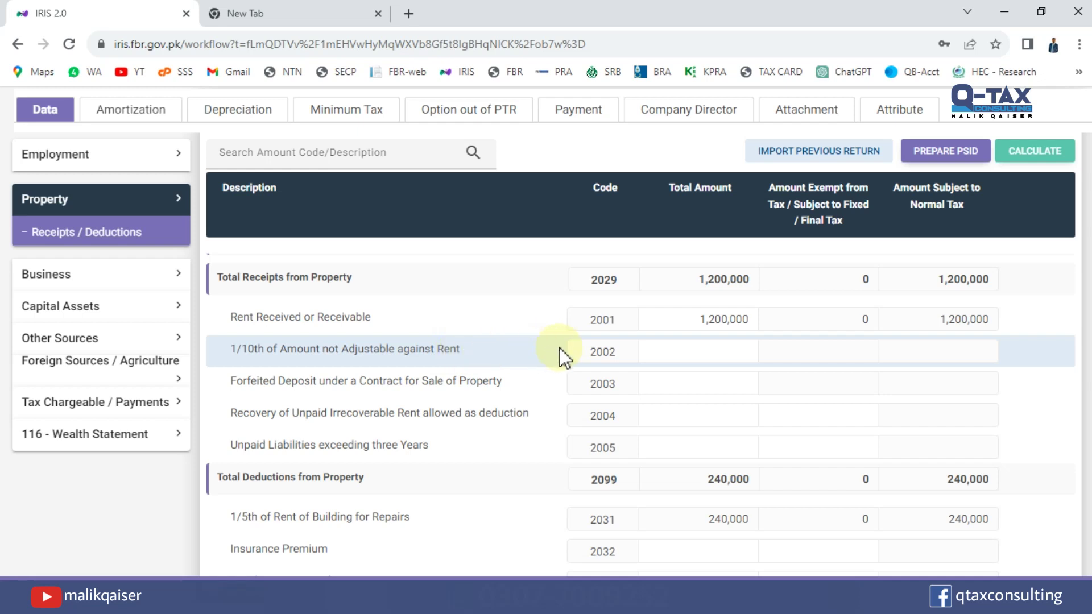
left_click(696, 351)
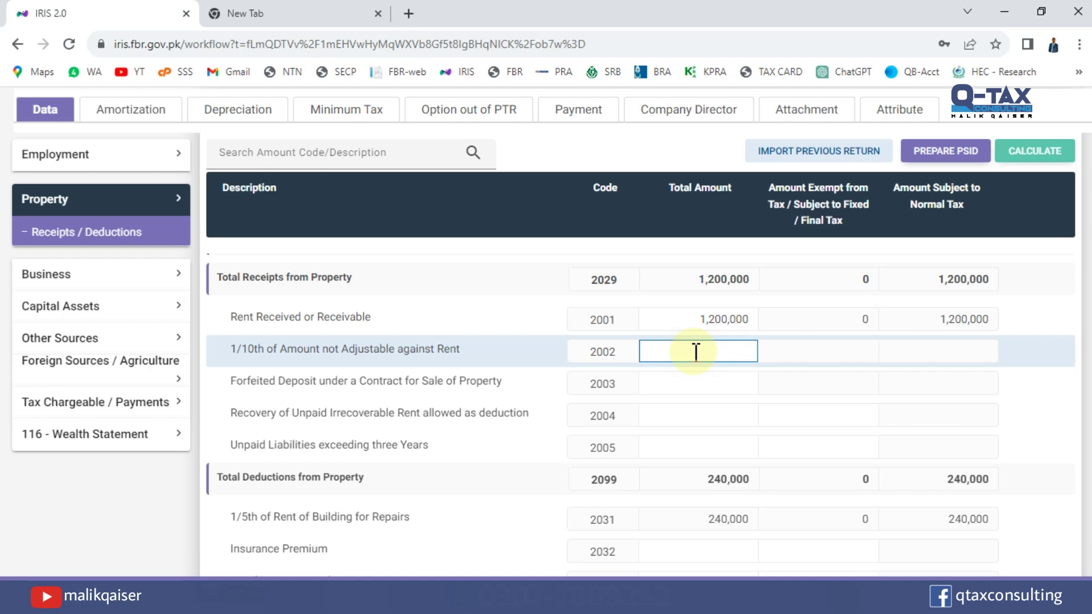
Enter 10,000 under code 2002 and recalculate, raising receipts to 1,210,000 and repairs to 242,000.
type("100000")
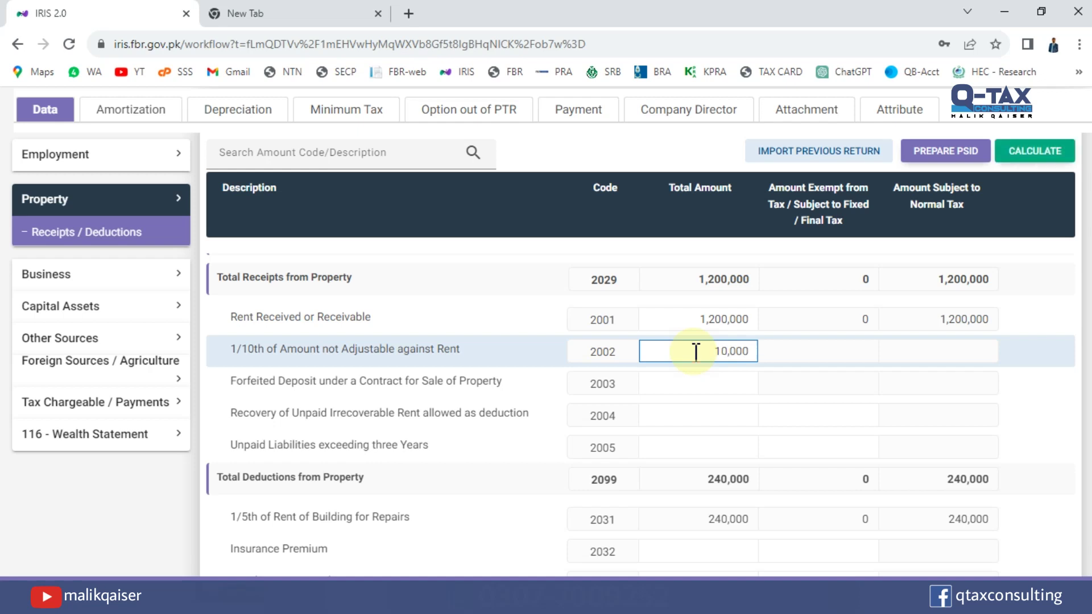
left_click(1013, 151)
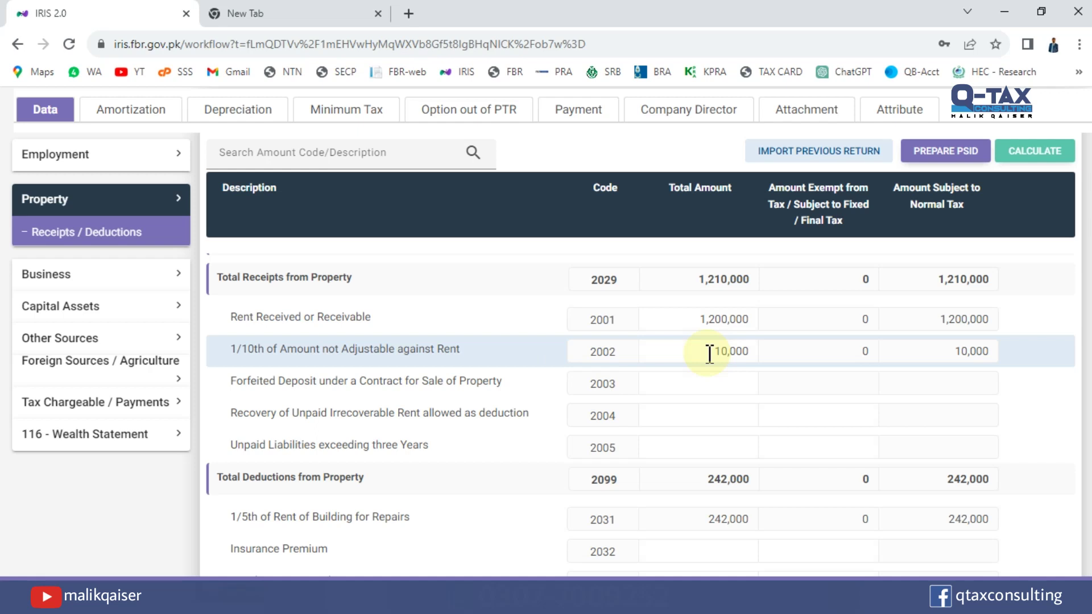
left_click(723, 383)
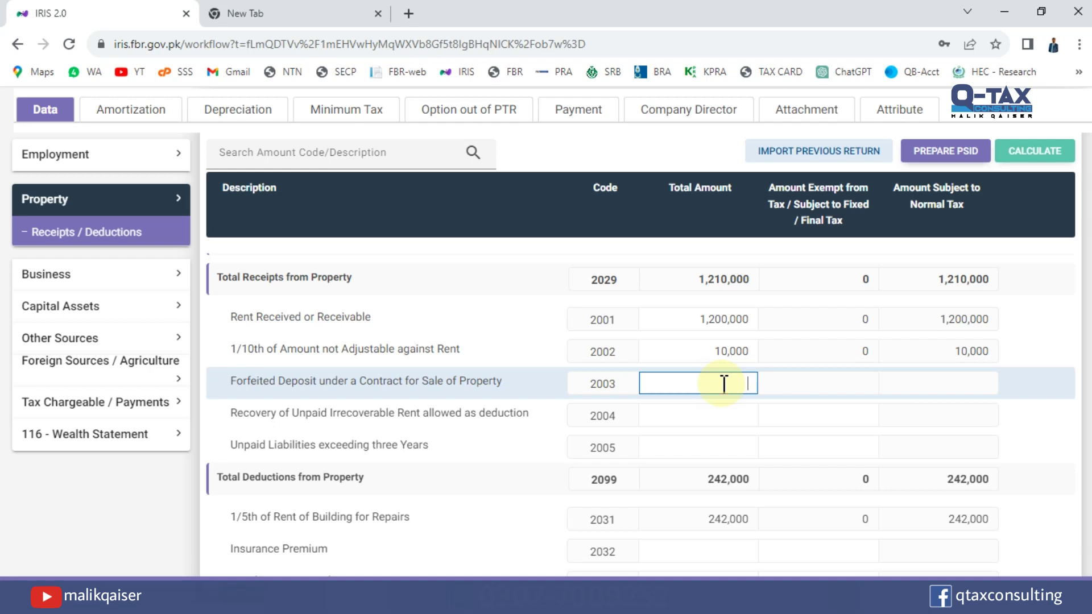
left_click(743, 419)
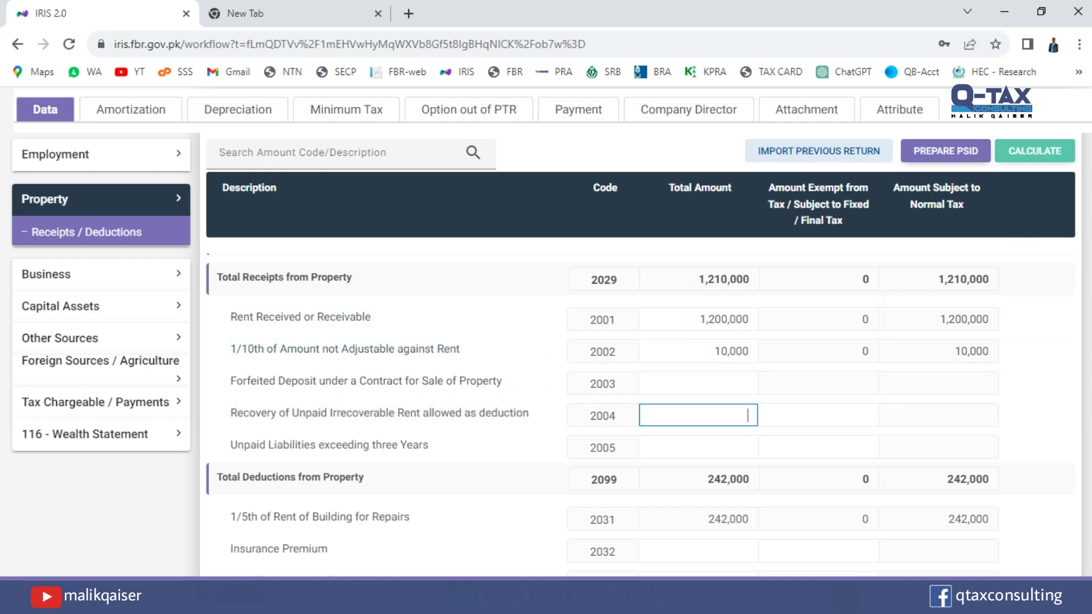
scroll(892, 322, "down", 5)
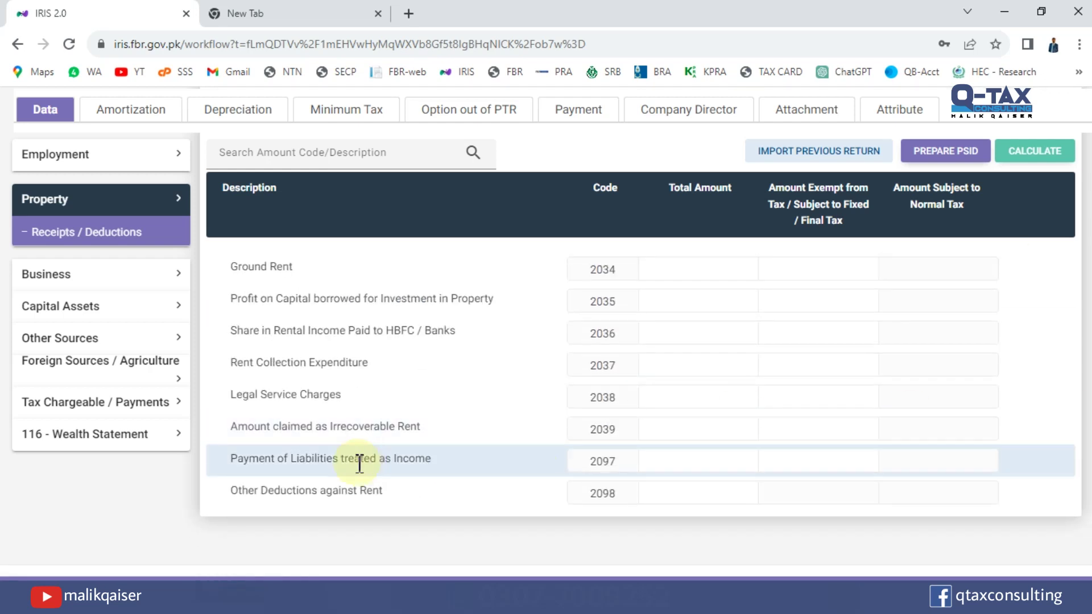
left_click_drag(281, 427, 418, 428)
left_click(688, 437)
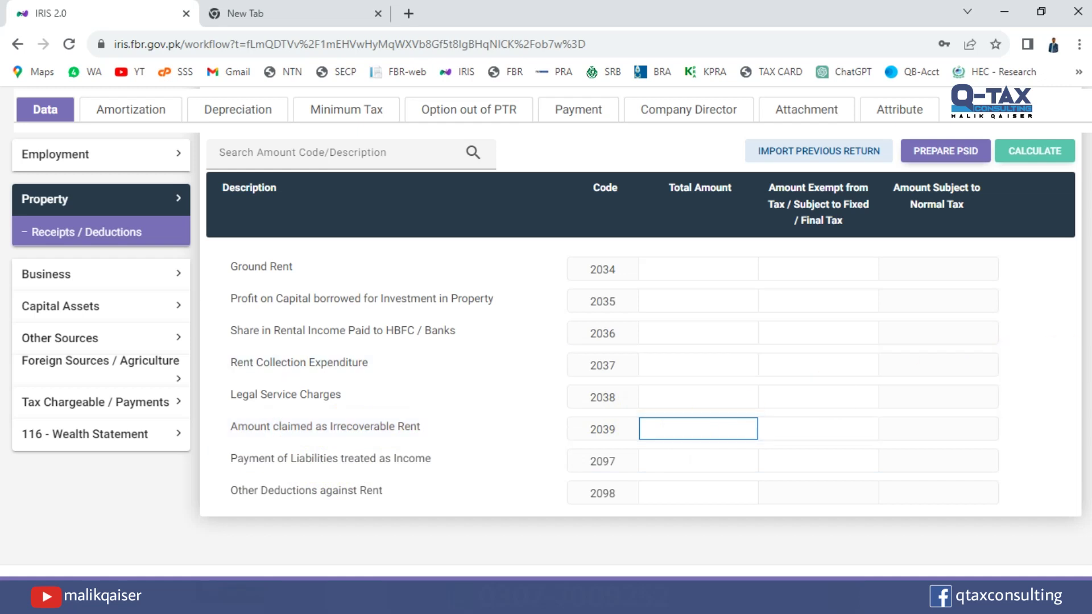
scroll(999, 366, "up", 4)
scroll(640, 398, "up", 2)
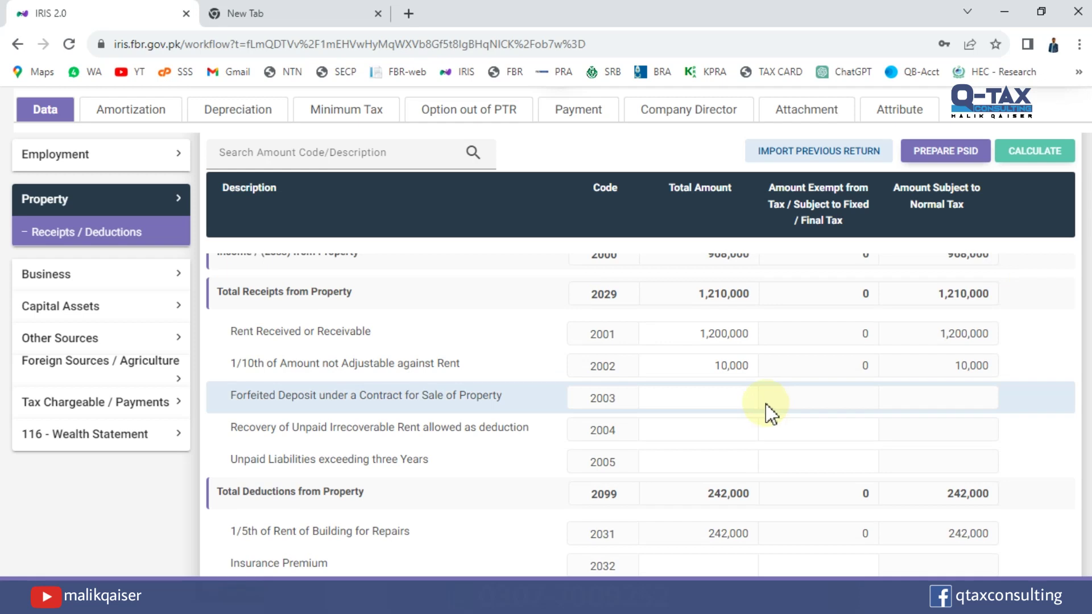
left_click(724, 433)
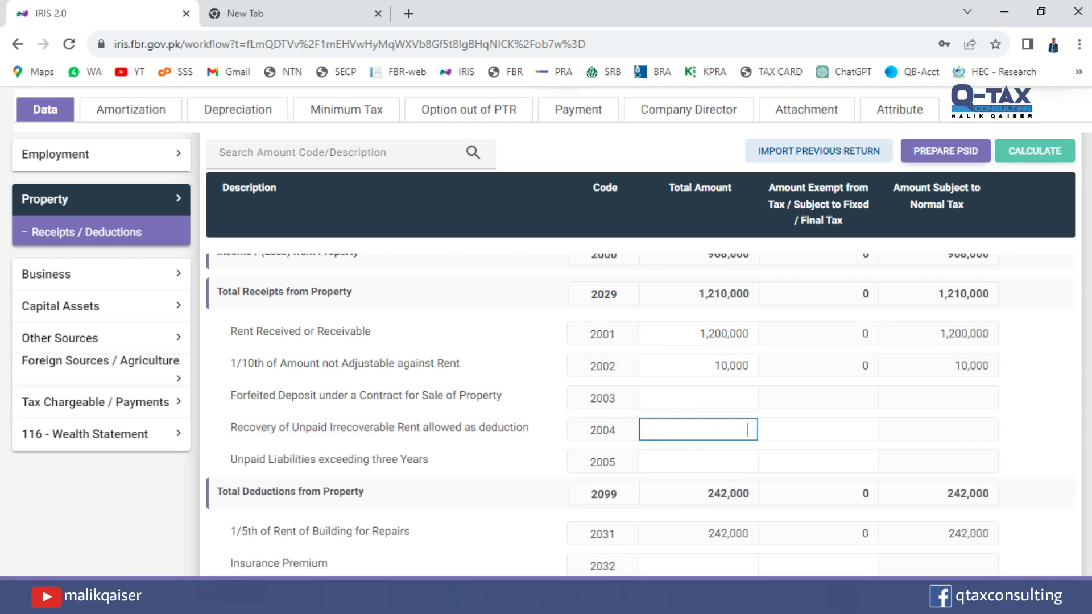
left_click_drag(1091, 297, 1091, 310)
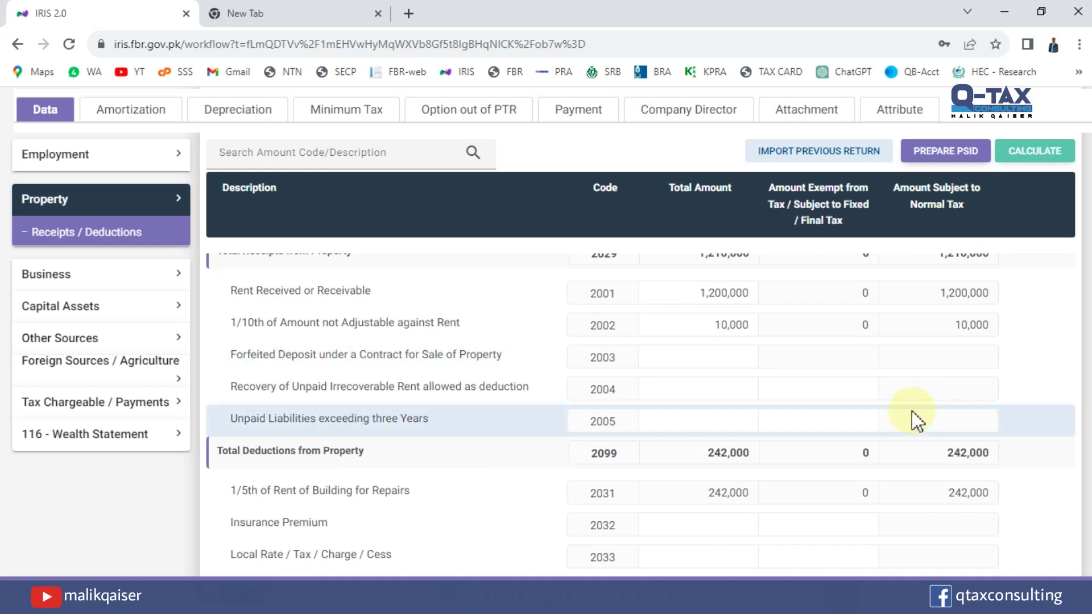
left_click(722, 424)
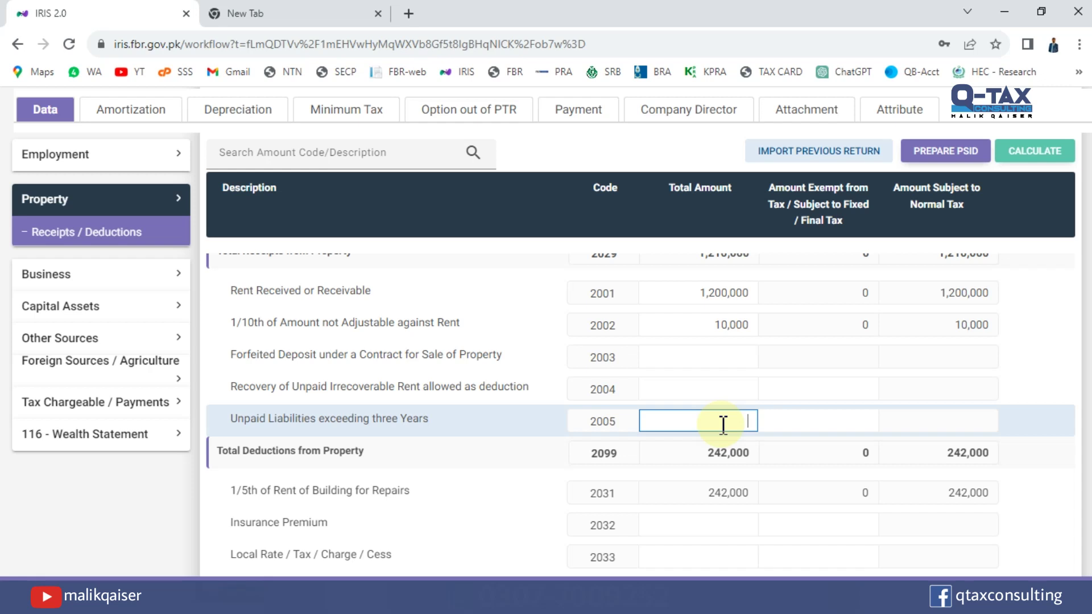
scroll(600, 415, "down", 2)
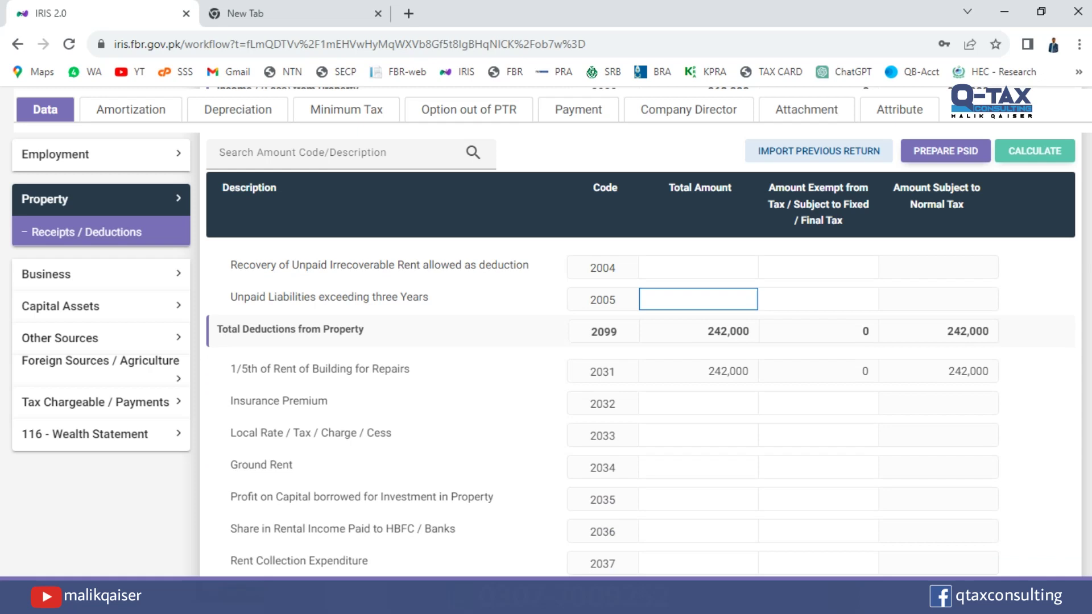
scroll(699, 364, "up", 2)
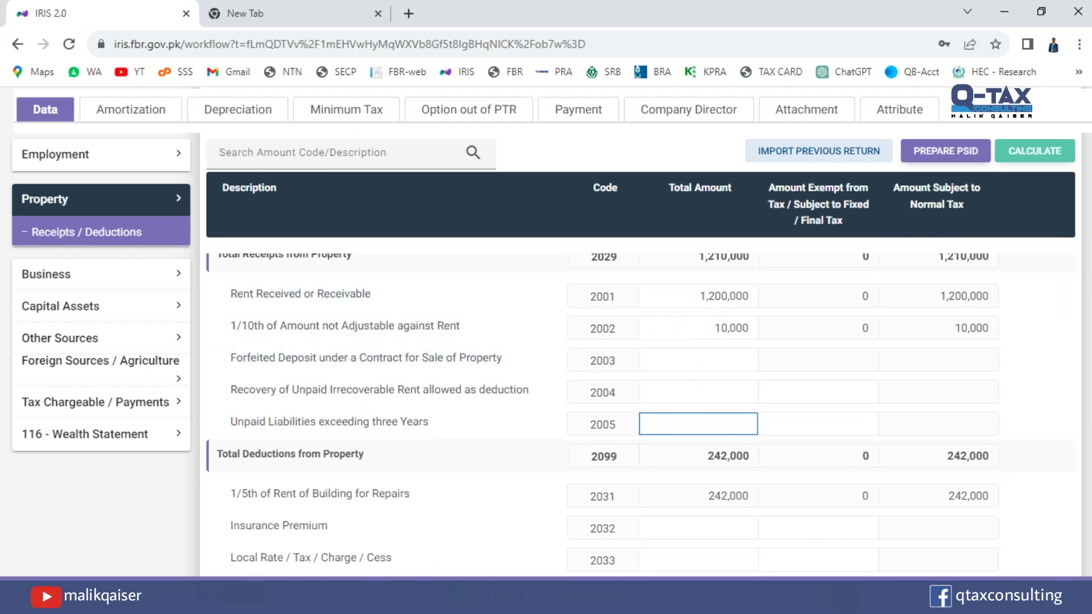
scroll(688, 309, "down", 2)
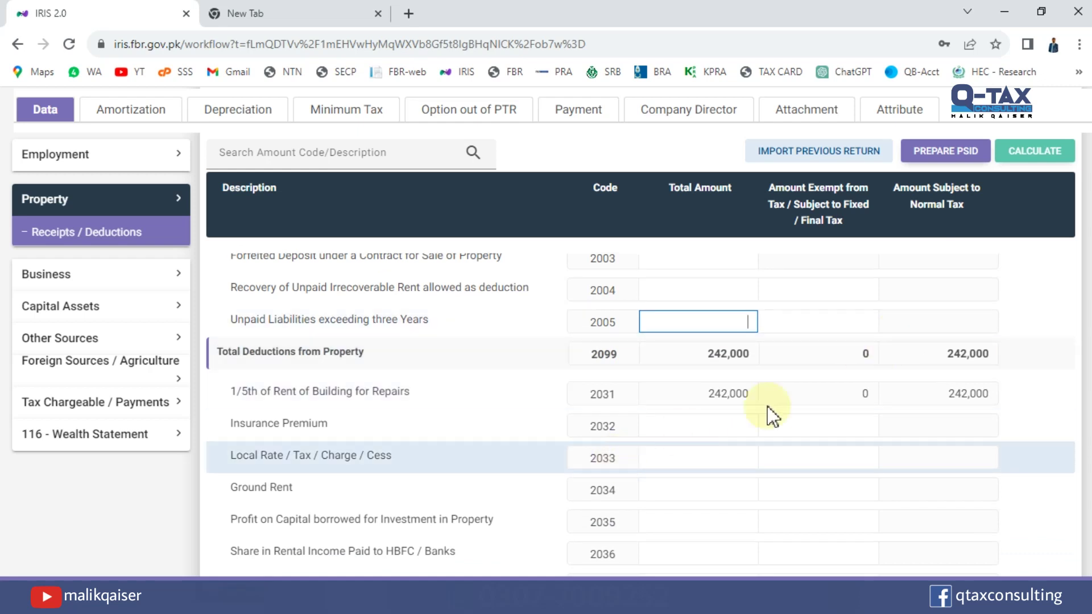
scroll(597, 415, "down", 1)
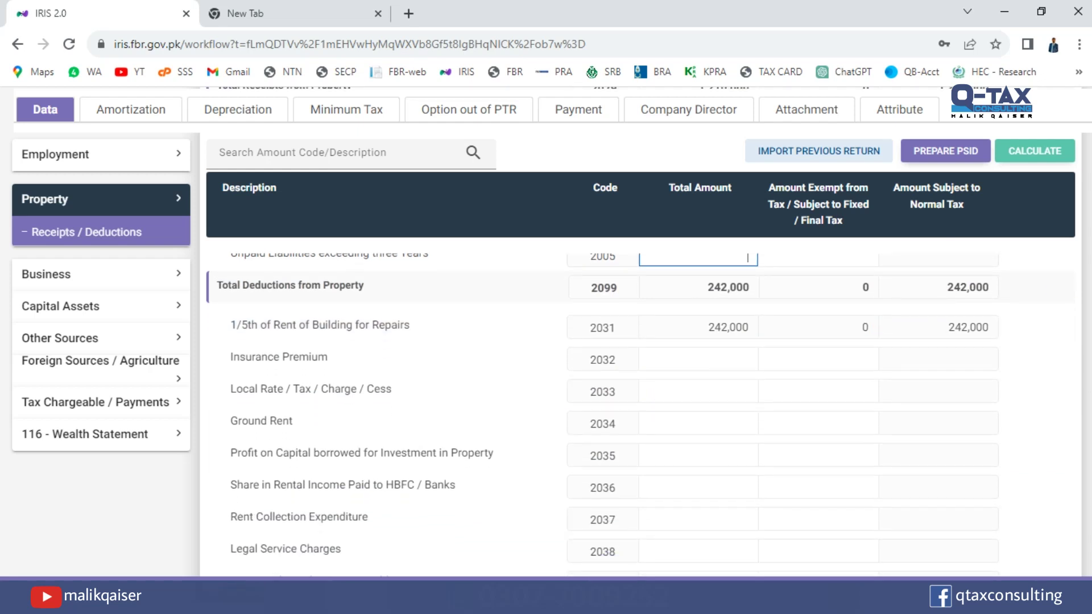
scroll(597, 415, "down", 1)
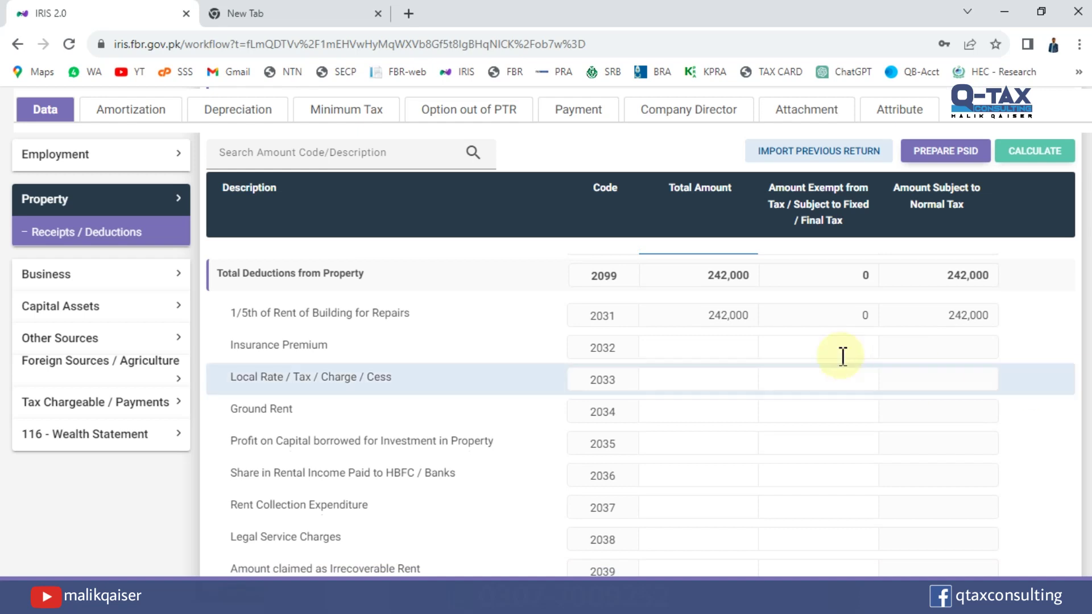
left_click(716, 309)
double_click(717, 309)
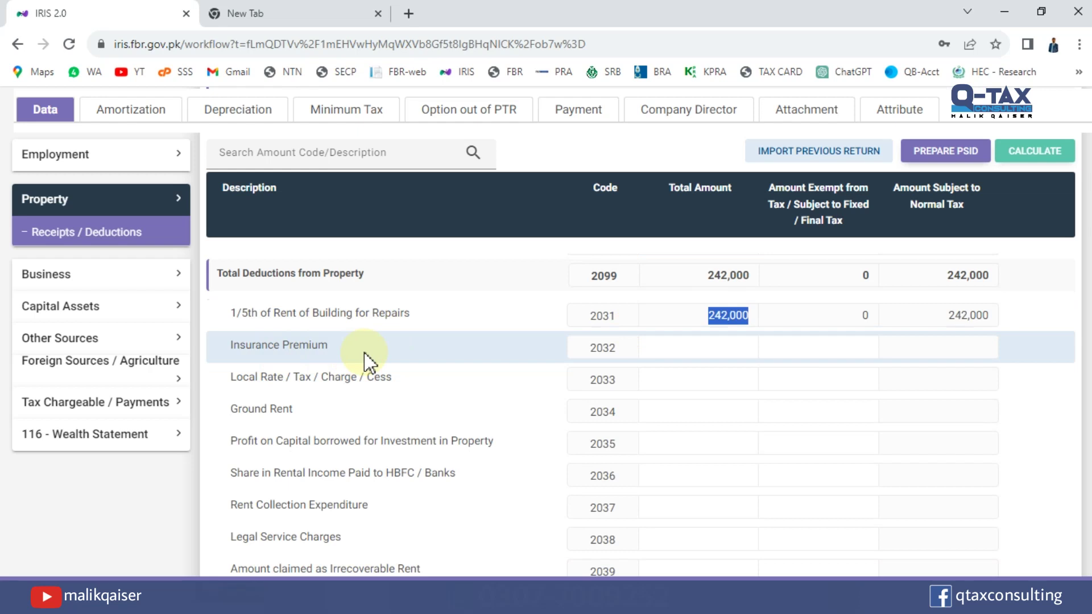
Enter a 10,000 insurance premium under code 2032 and recalculate, making property deductions 252,000.
left_click(679, 344)
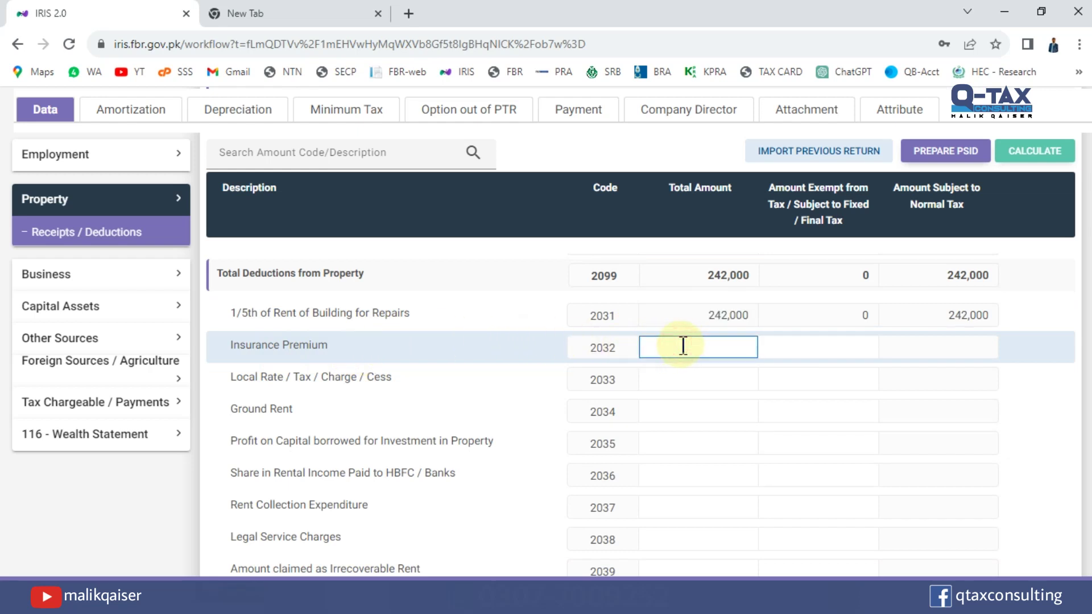
type("100000")
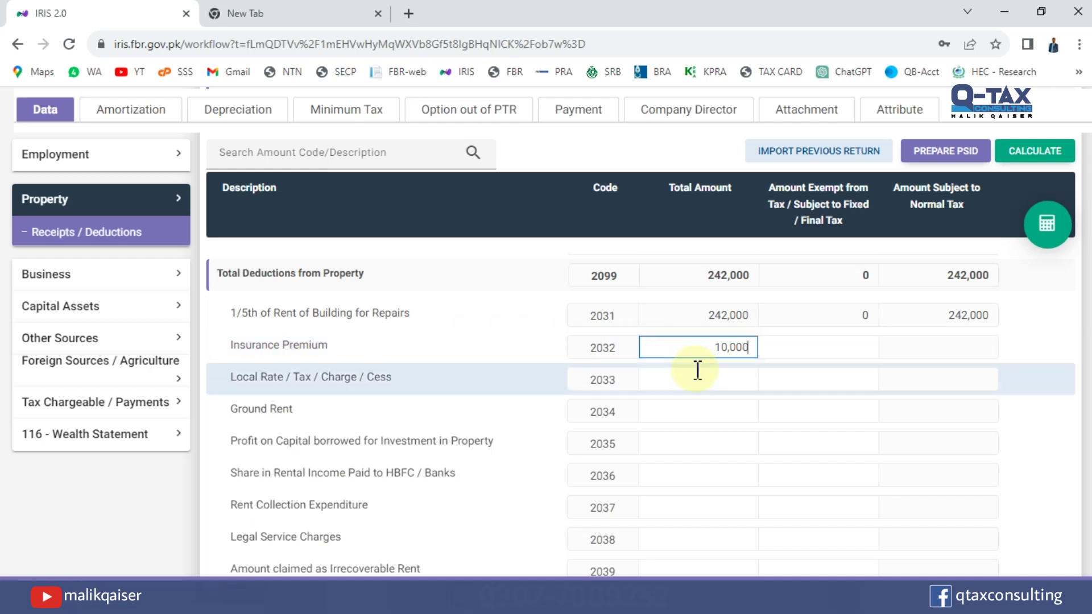
left_click(1032, 151)
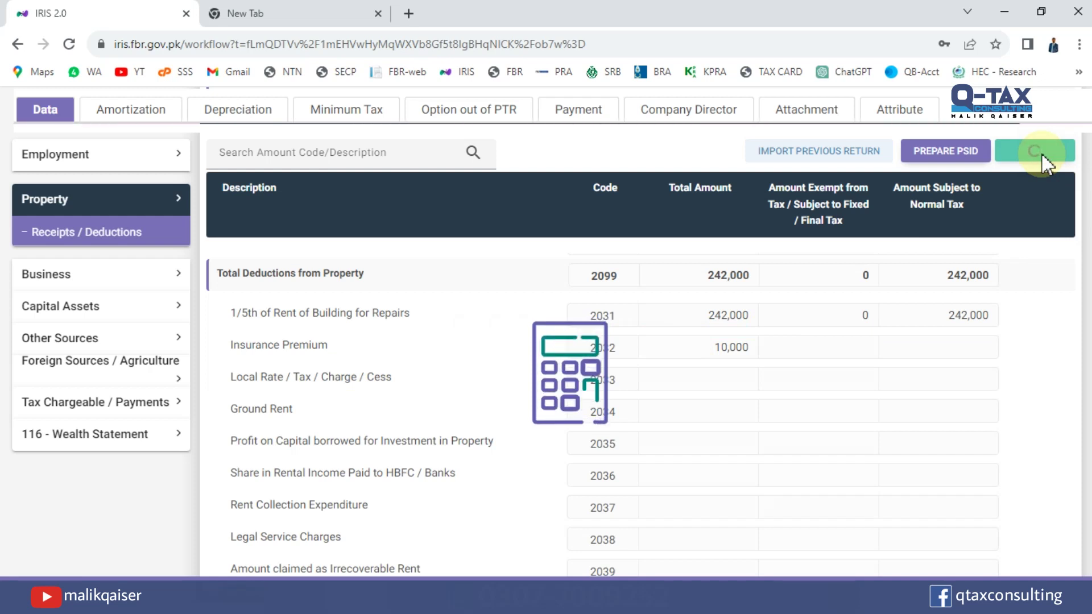
left_click(686, 379)
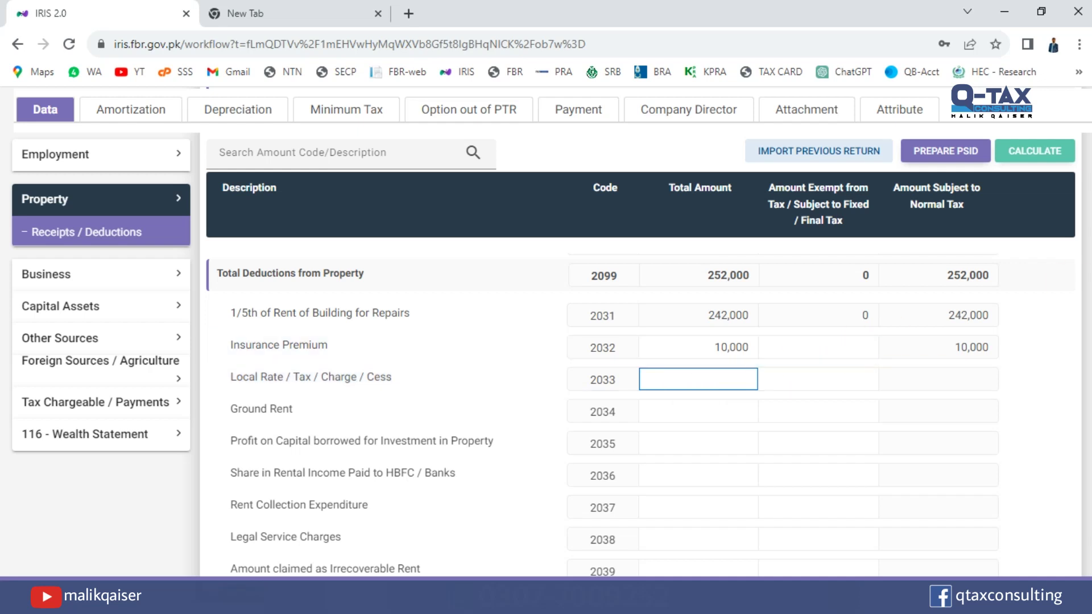
scroll(601, 415, "down", 1)
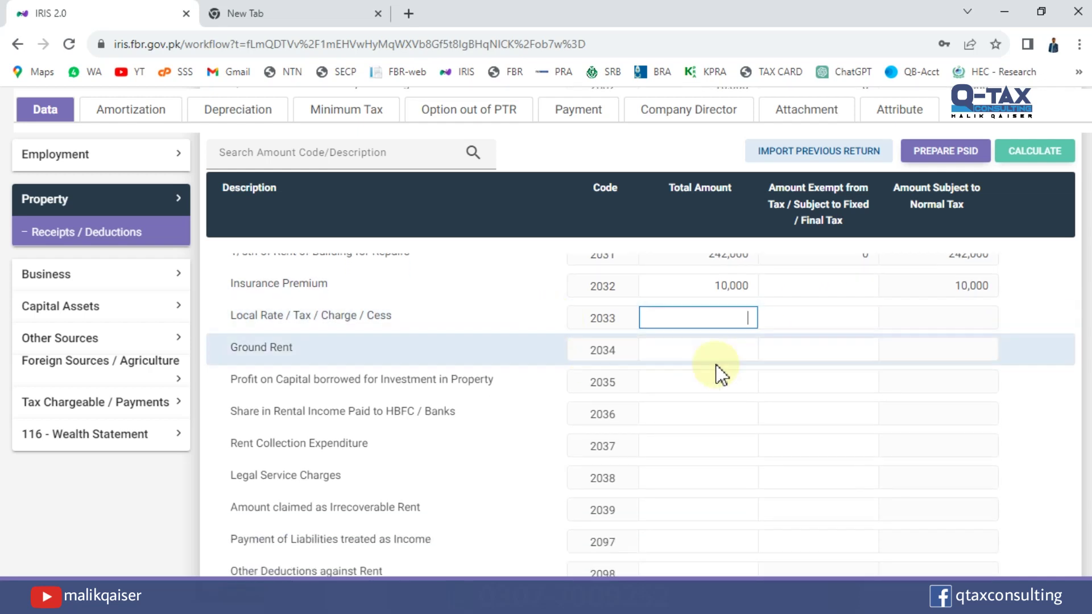
left_click(712, 351)
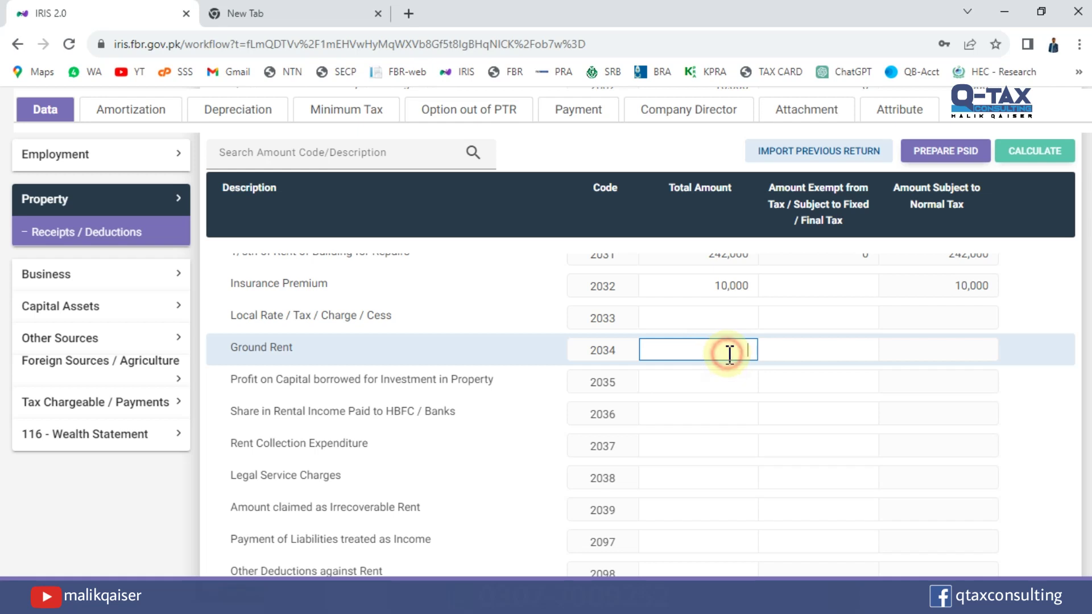
left_click(727, 381)
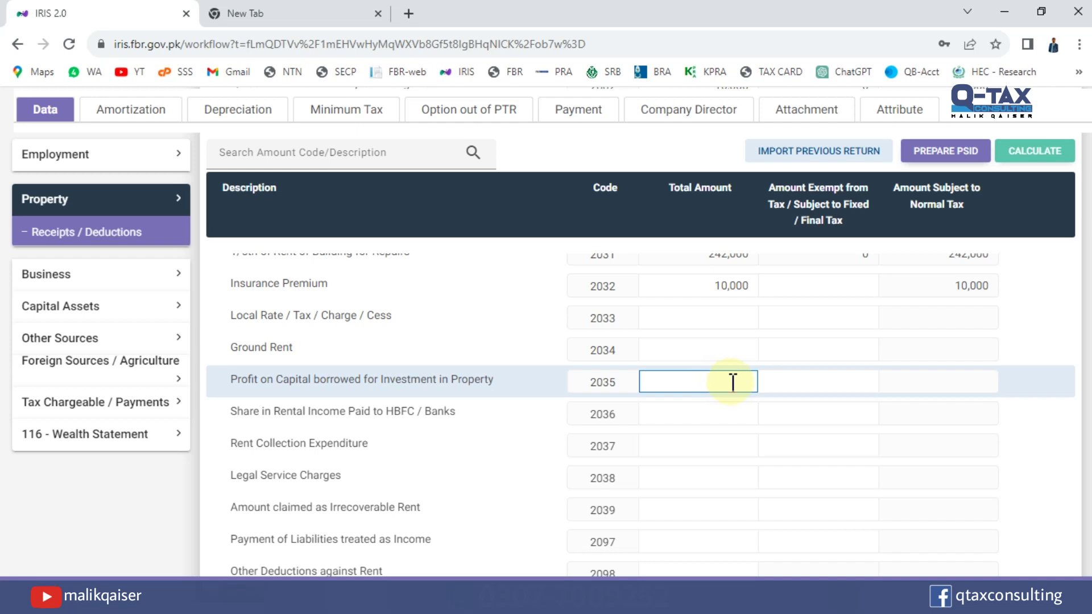
left_click(732, 383)
left_click(735, 384)
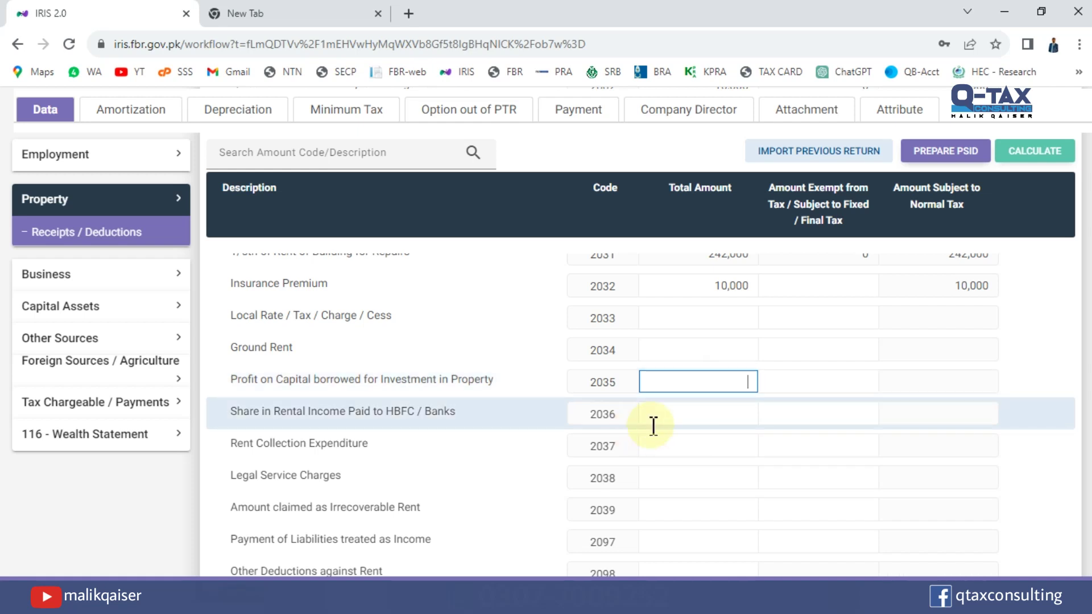
left_click(683, 412)
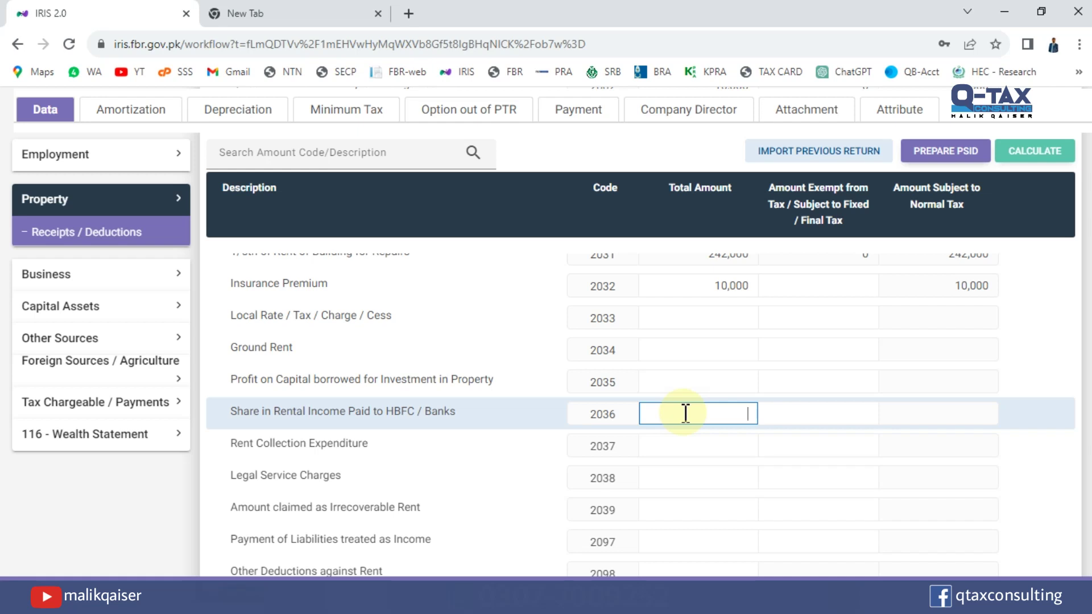
left_click(700, 444)
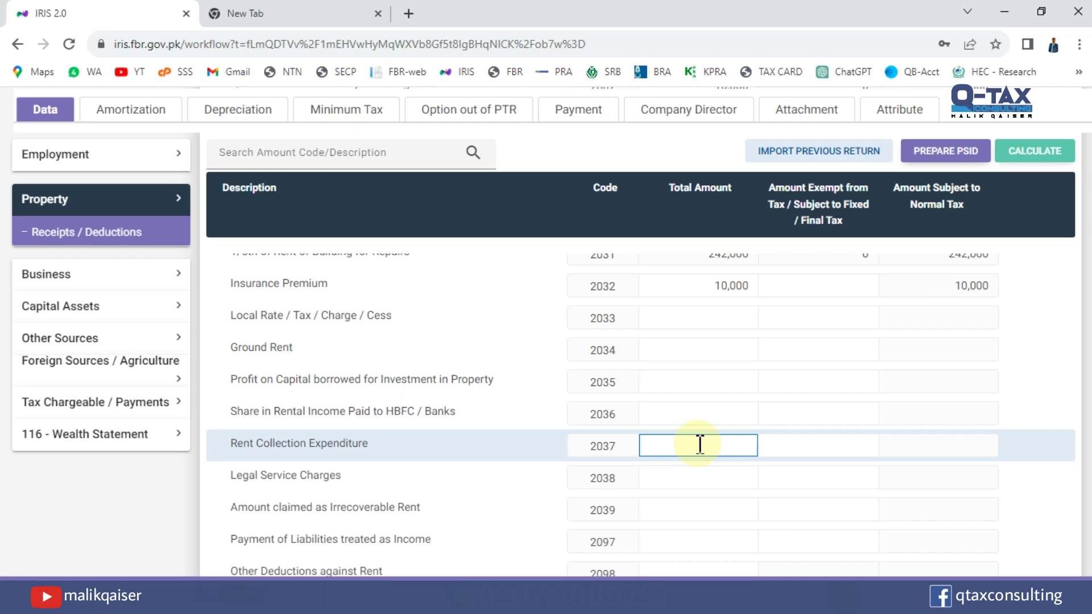
left_click(704, 475)
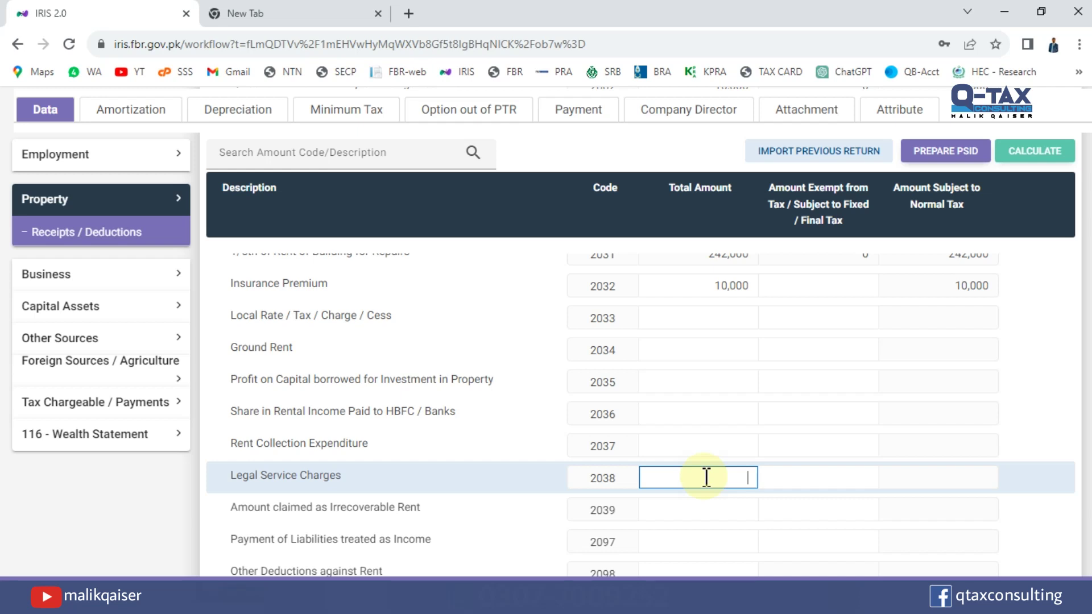
left_click(706, 476)
left_click(708, 510)
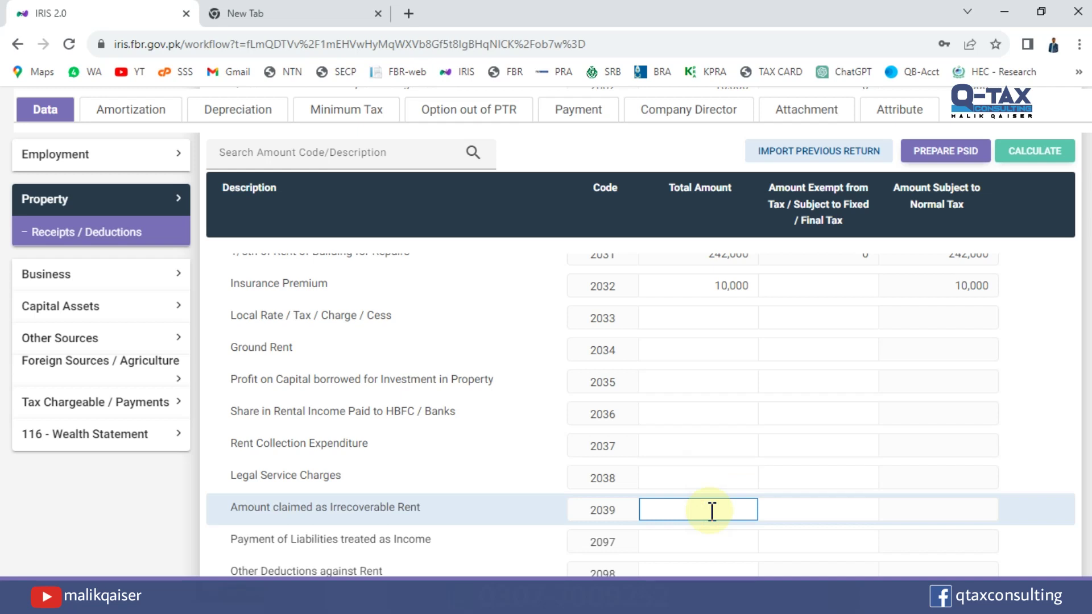
left_click(715, 512)
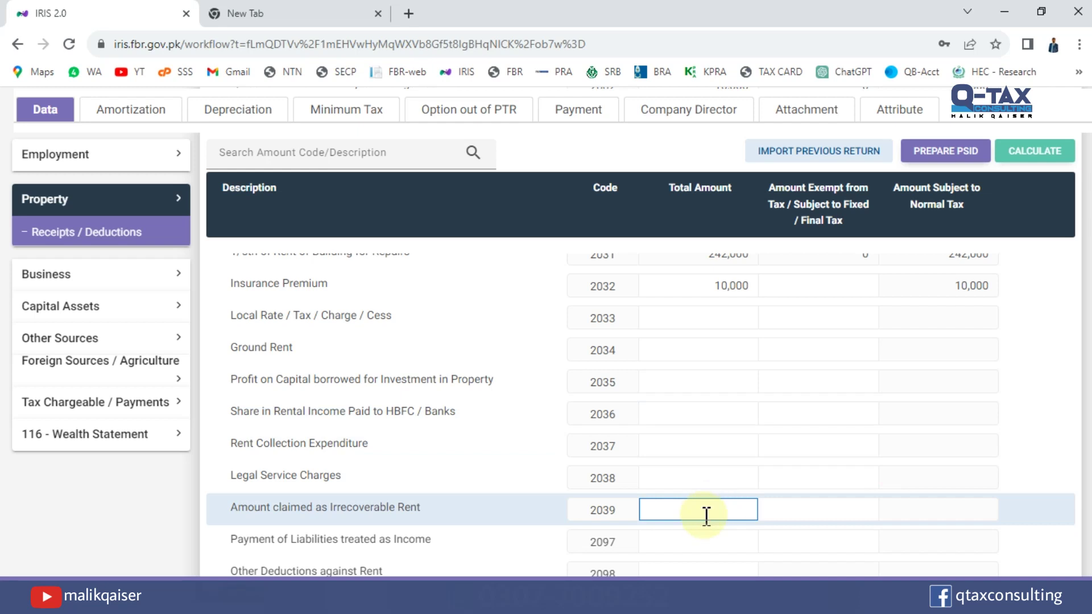
scroll(1084, 455, "up", 2)
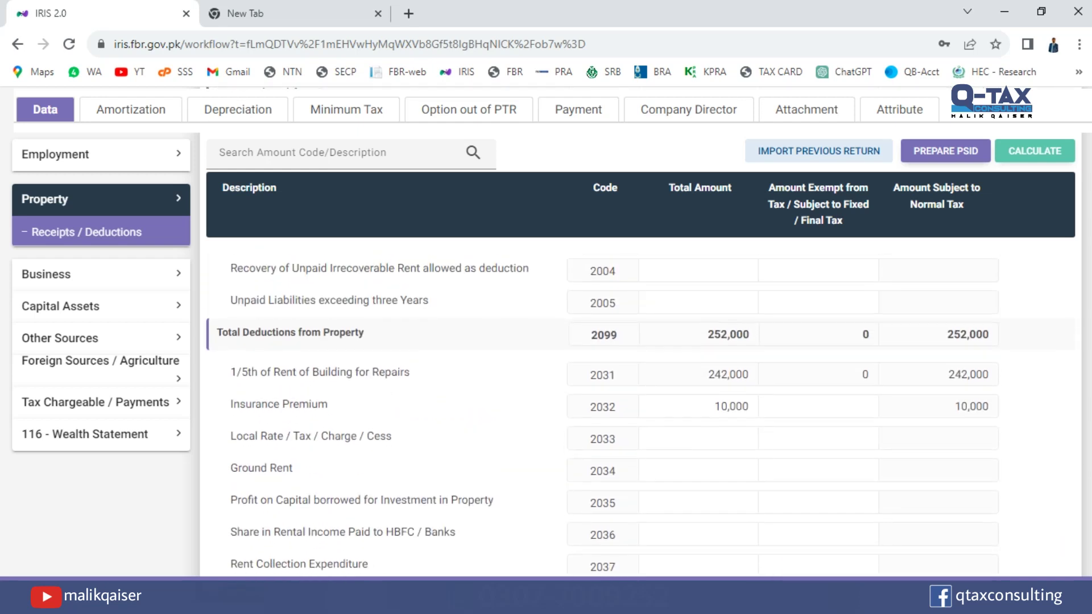
scroll(1069, 415, "up", 1)
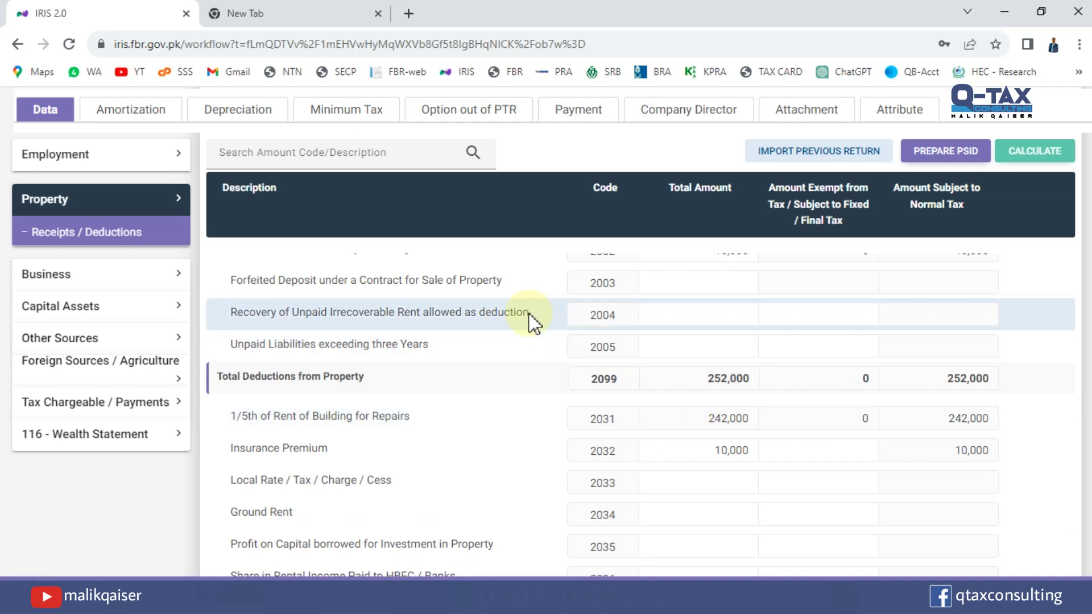
scroll(816, 343, "down", 3)
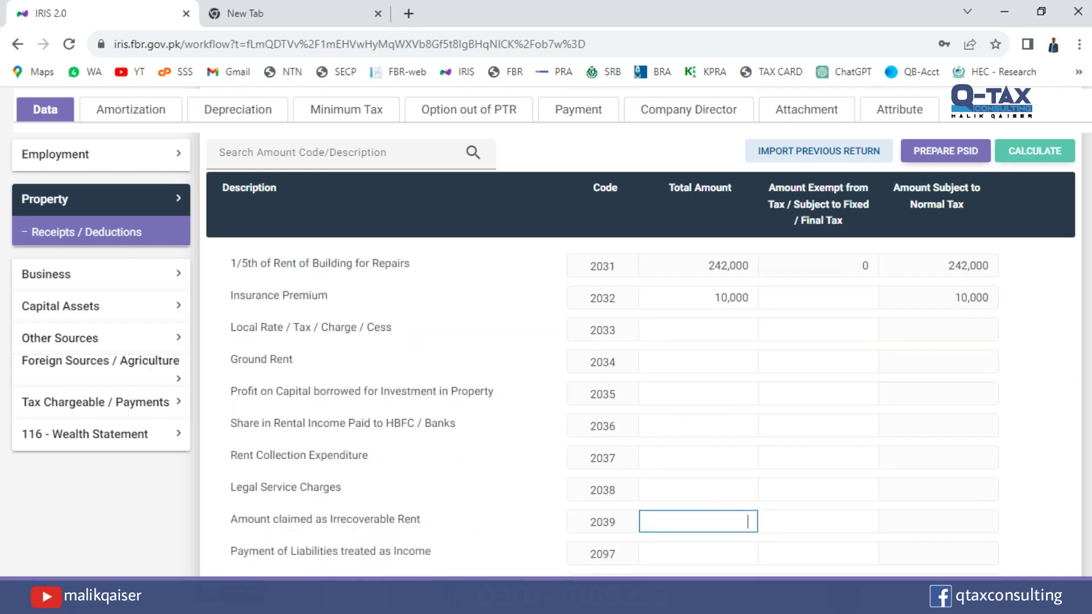
scroll(682, 420, "down", 2)
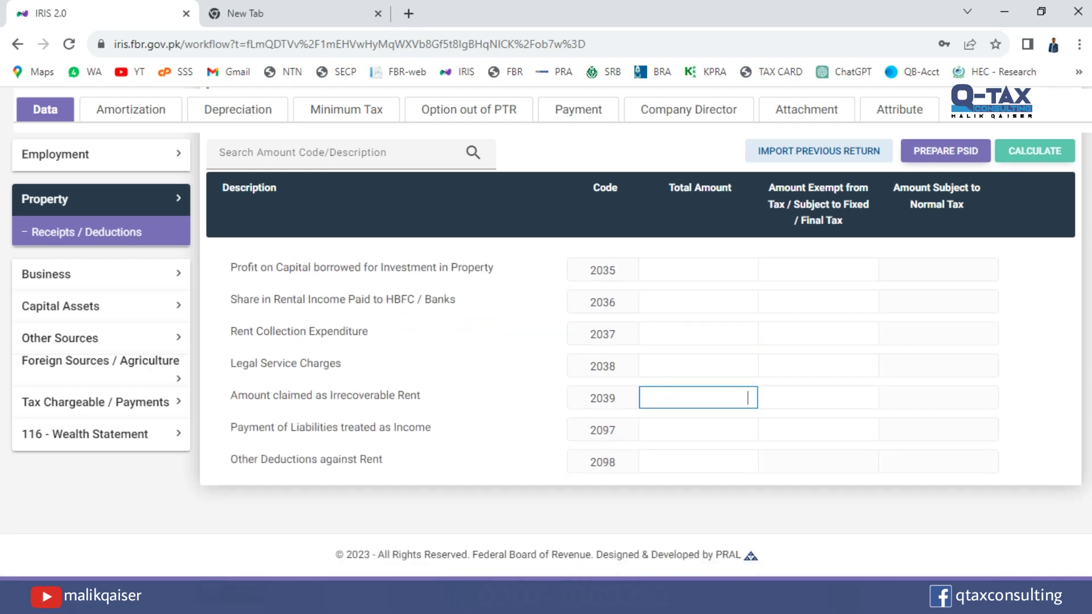
left_click(701, 433)
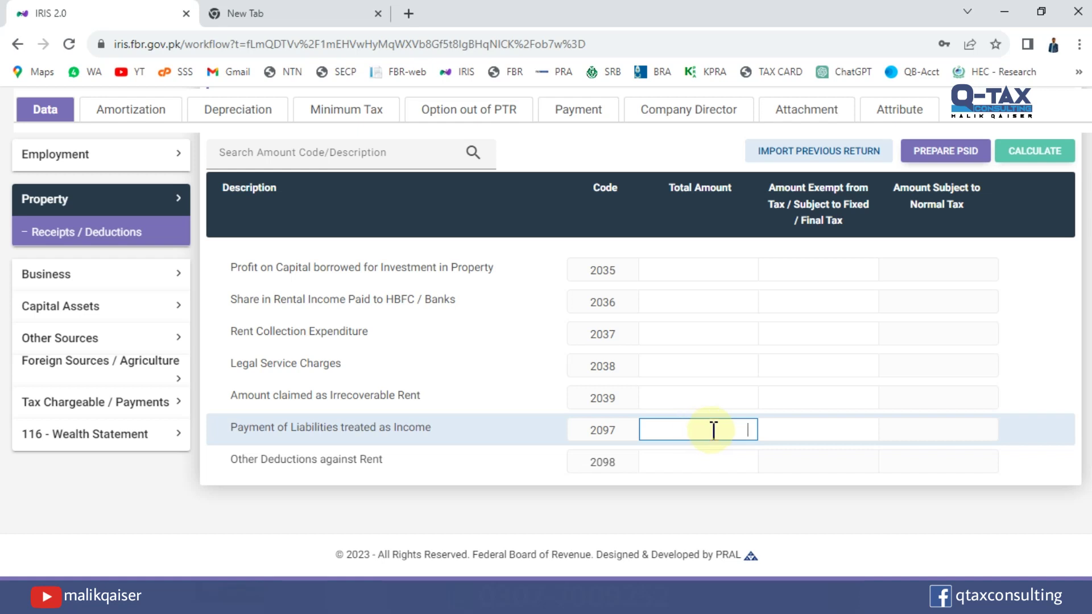
left_click(711, 429)
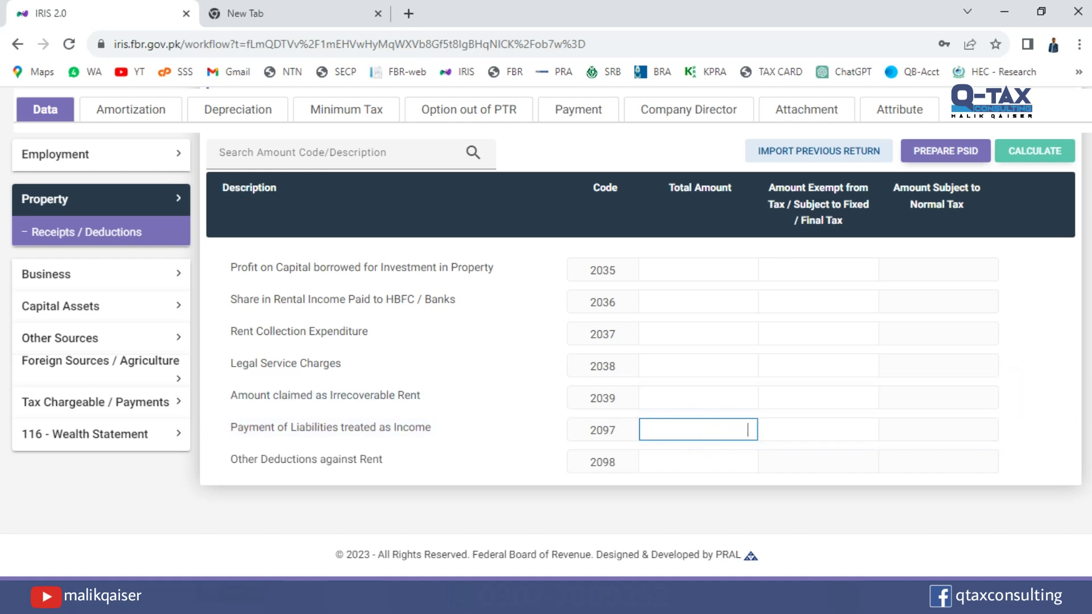
scroll(1083, 284, "up", 5)
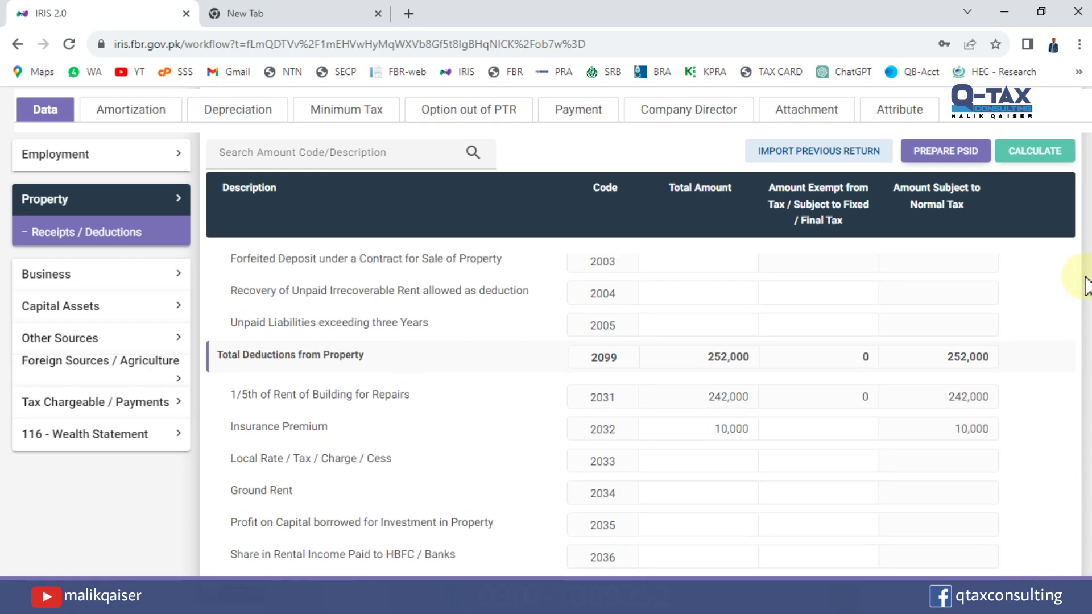
left_click(710, 325)
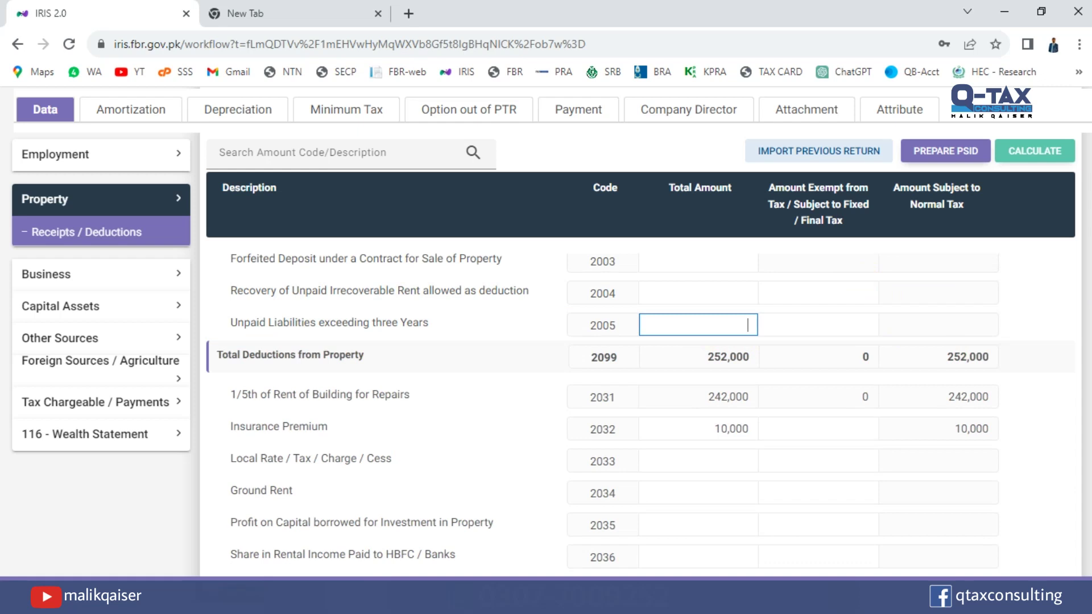
scroll(687, 507, "down", 4)
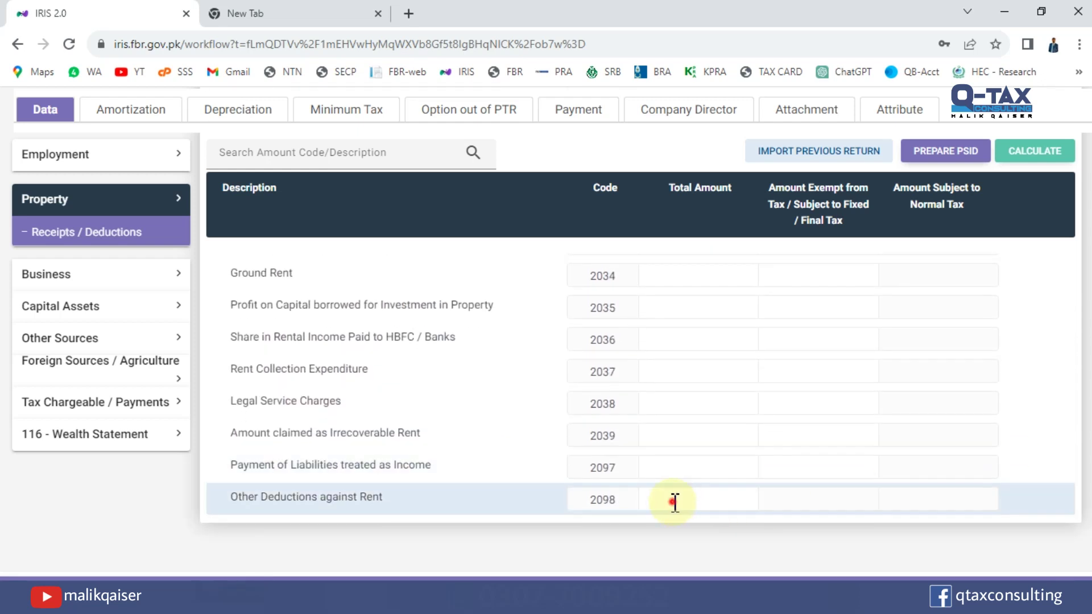
left_click(674, 501)
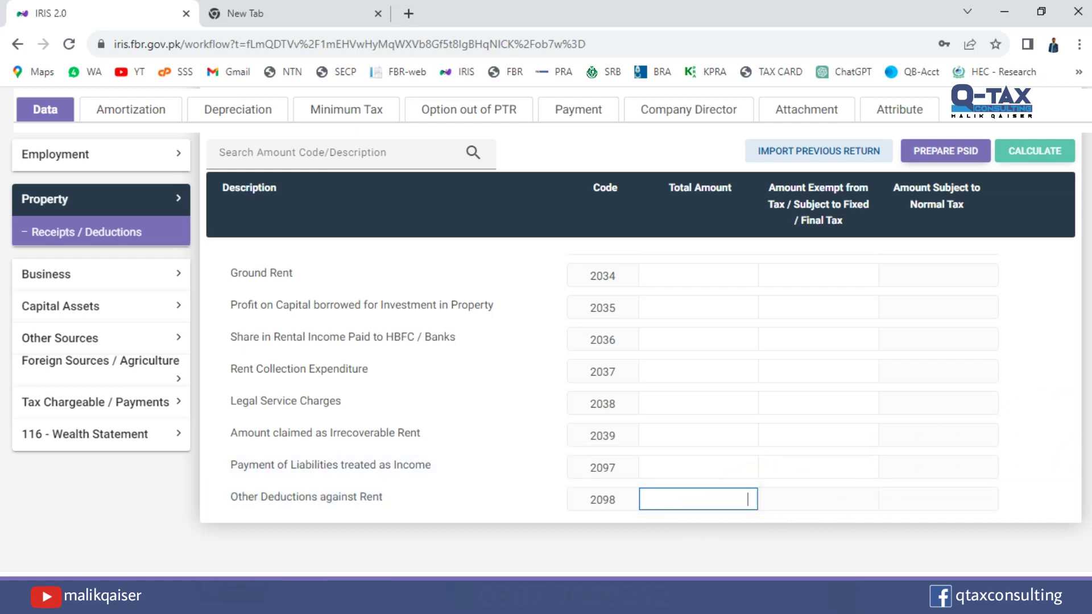
scroll(1089, 316, "up", 5)
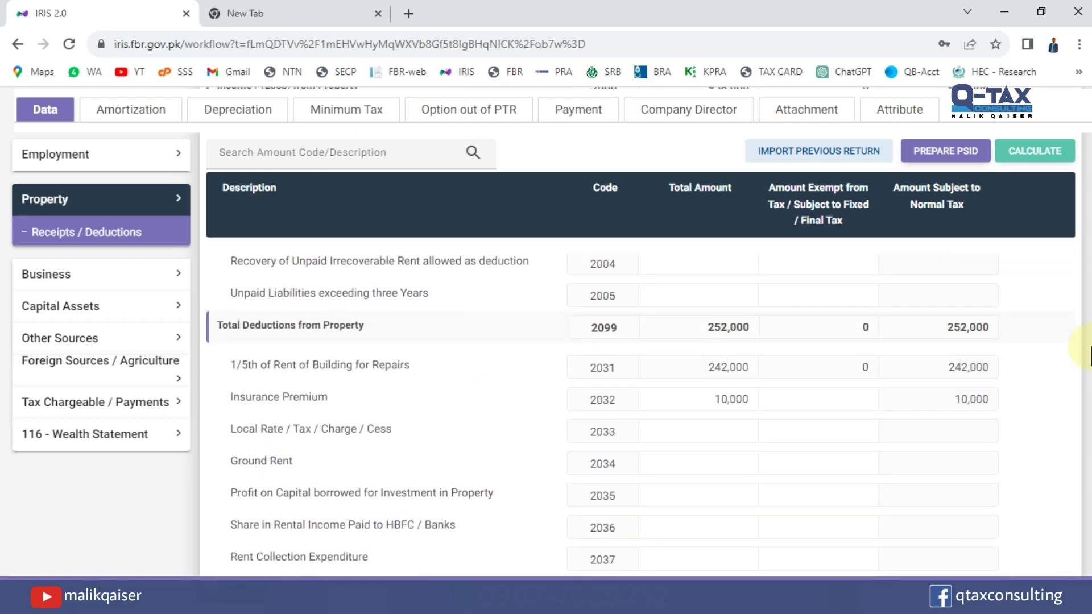
scroll(1087, 307, "up", 1)
scroll(1087, 299, "down", 2)
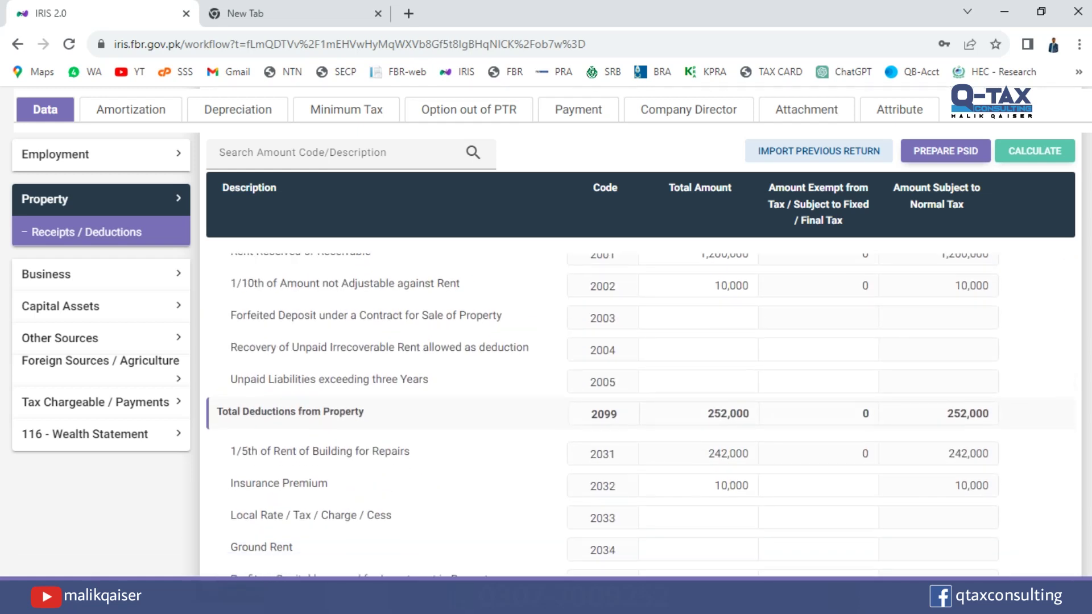
scroll(1088, 301, "up", 1)
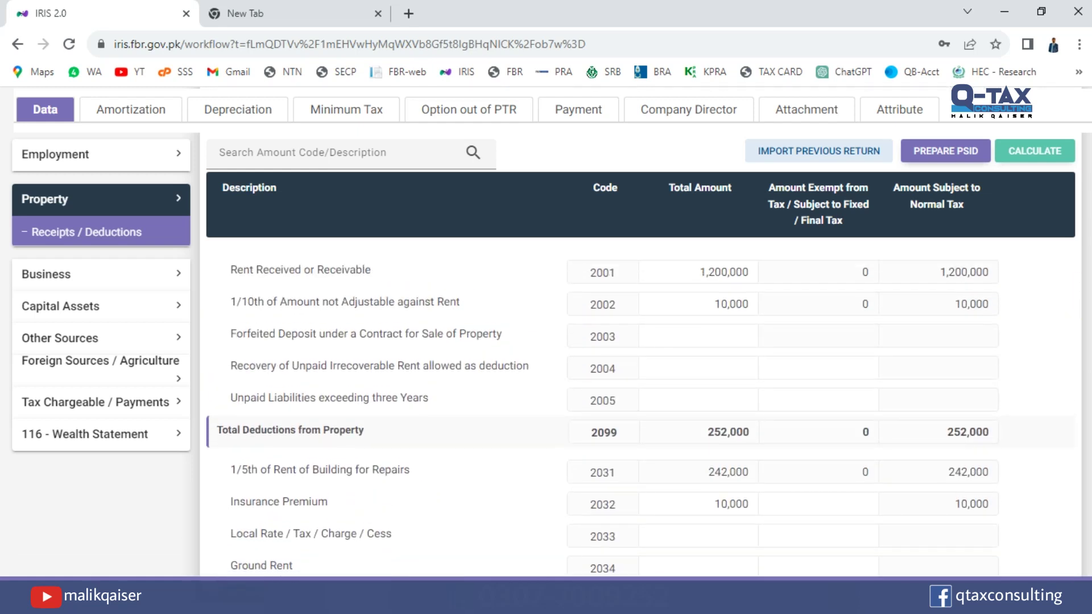
scroll(1089, 301, "down", 2)
scroll(1088, 301, "up", 2)
scroll(1089, 250, "up", 1)
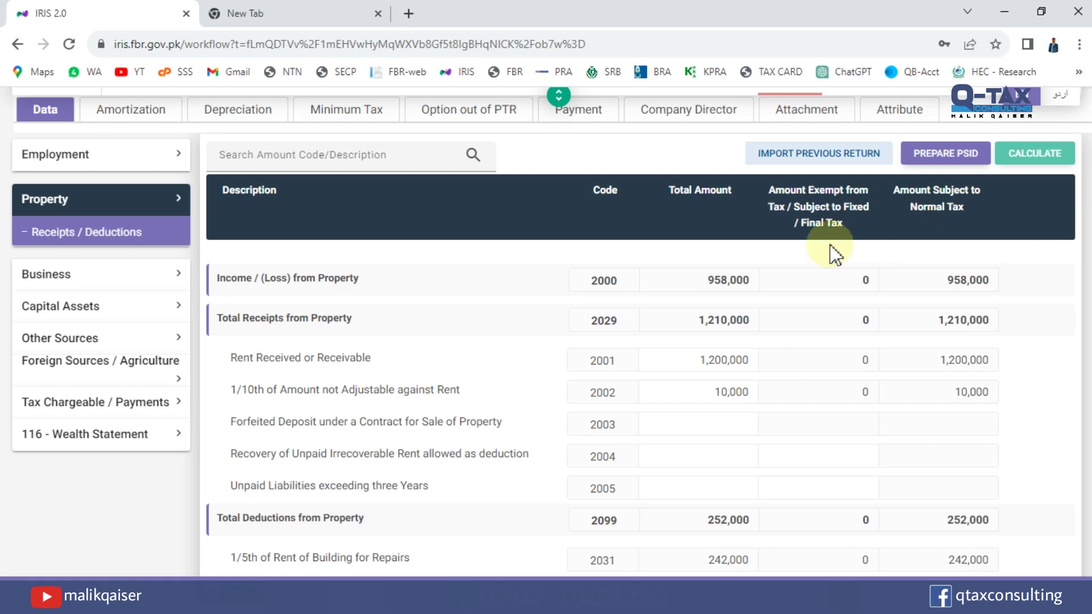
double_click(726, 281)
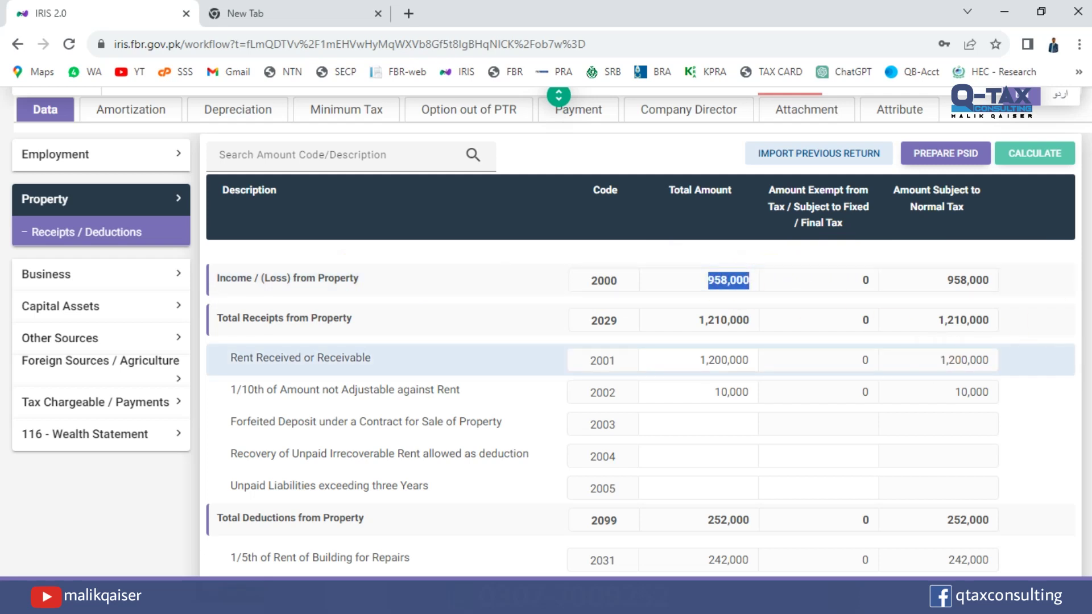
scroll(641, 398, "down", 1)
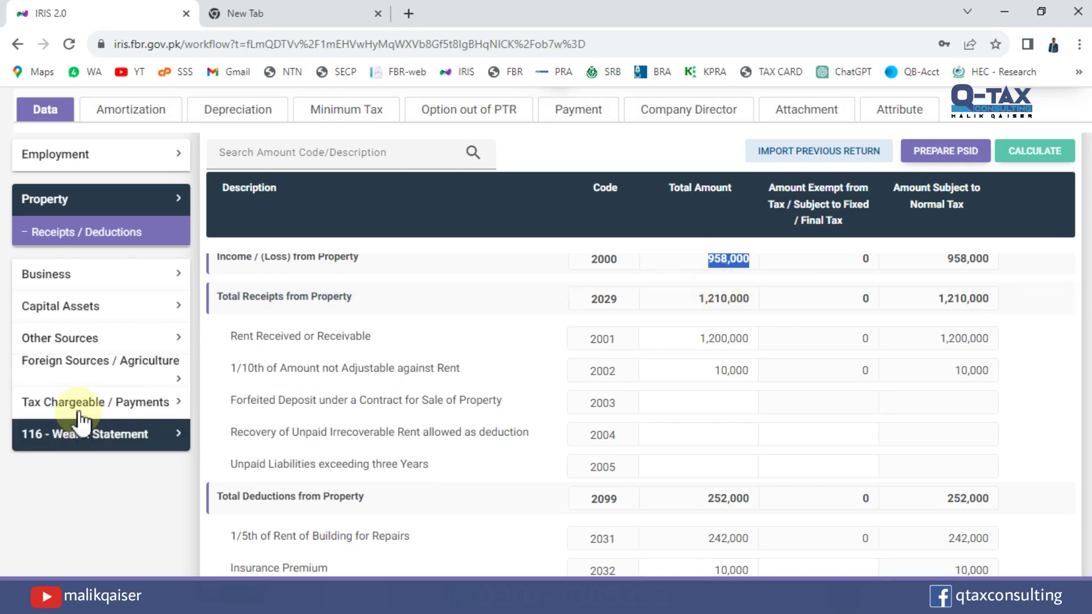
Expand Tax Chargeable / Payments and open the Computations page.
left_click(20, 405)
scroll(272, 432, "down", 3)
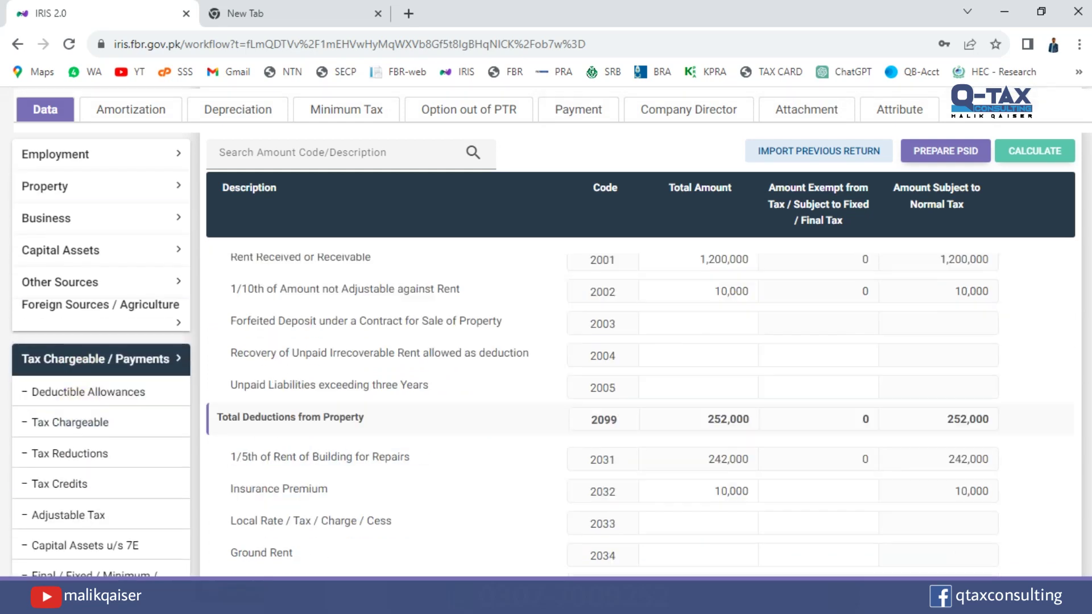
scroll(426, 471, "down", 3)
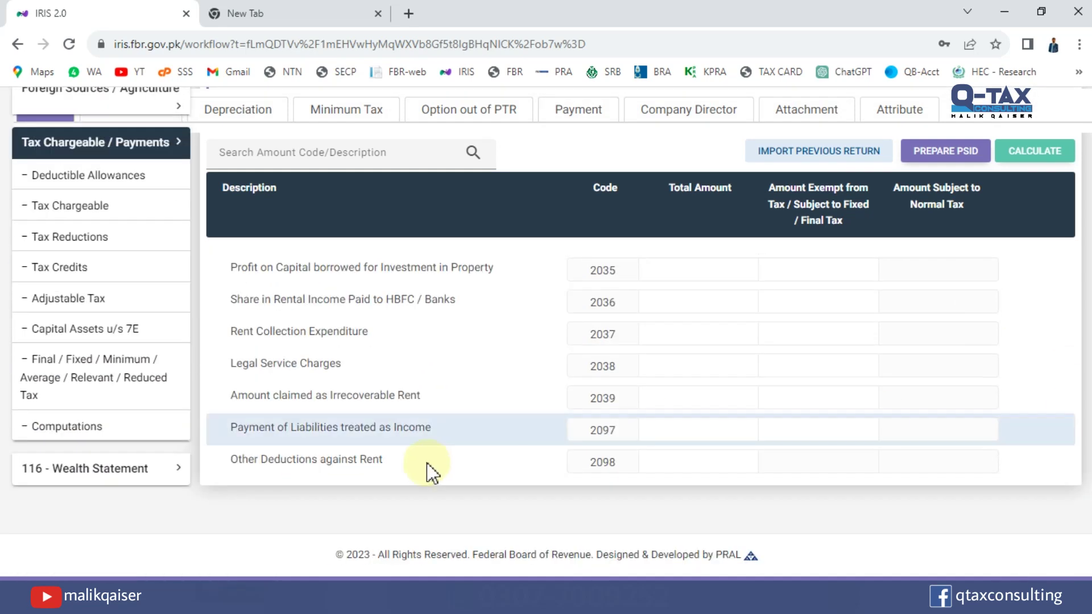
left_click(102, 421)
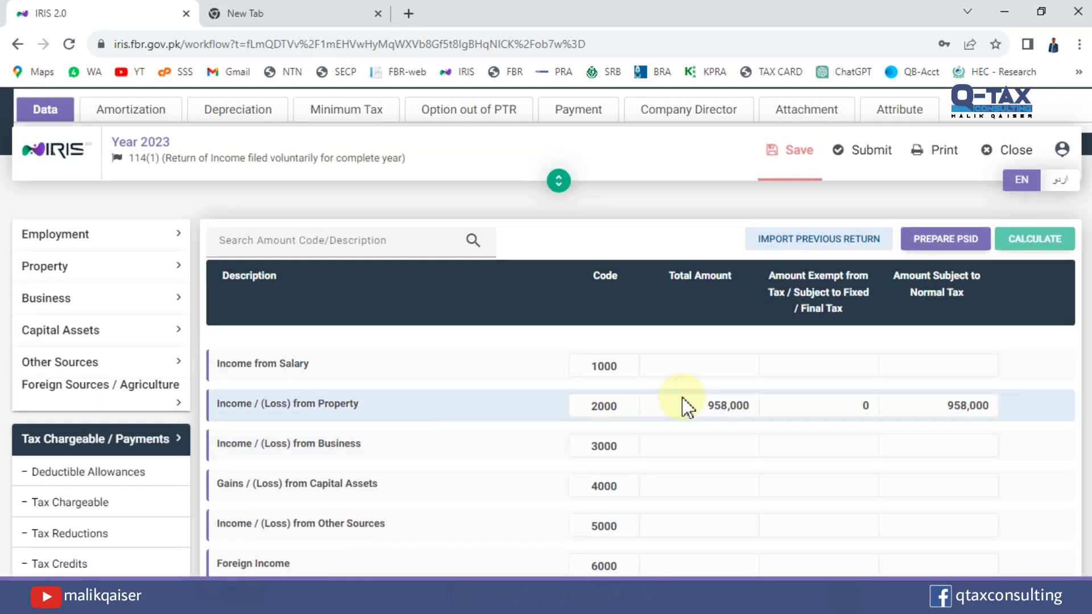
scroll(726, 287, "down", 3)
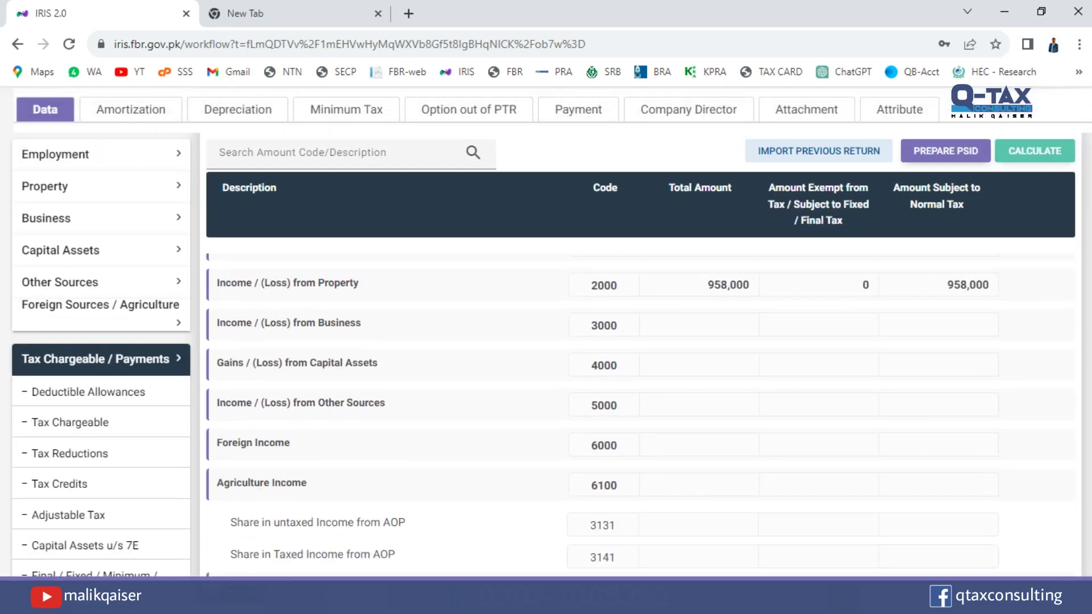
Check the 958,000 property income, 29,750 tax chargeable and 29,750 admitted income tax.
double_click(728, 285)
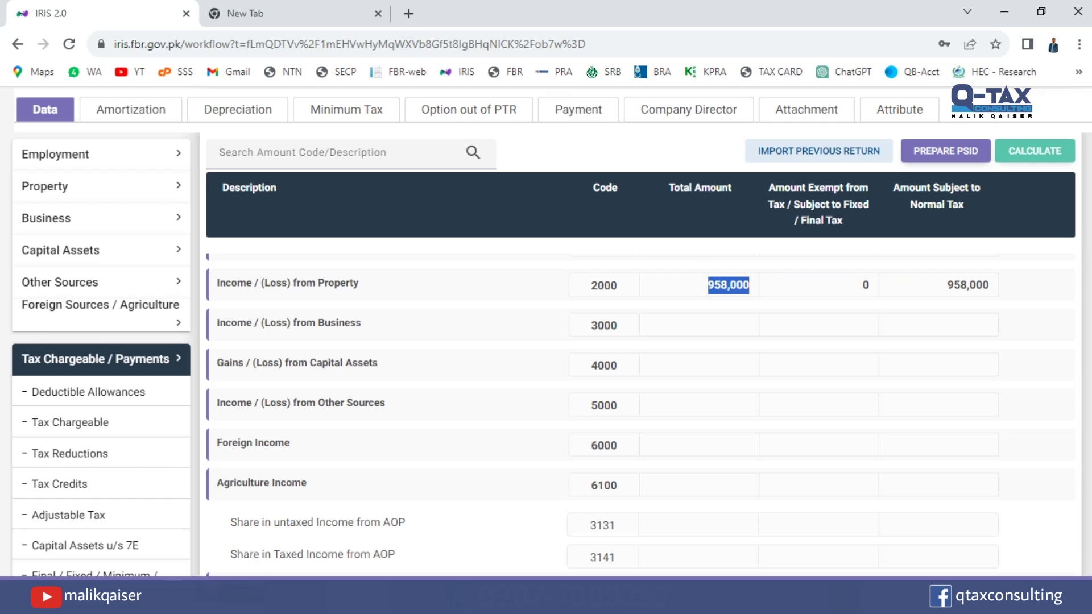
scroll(640, 398, "down", 1)
scroll(640, 398, "up", 4)
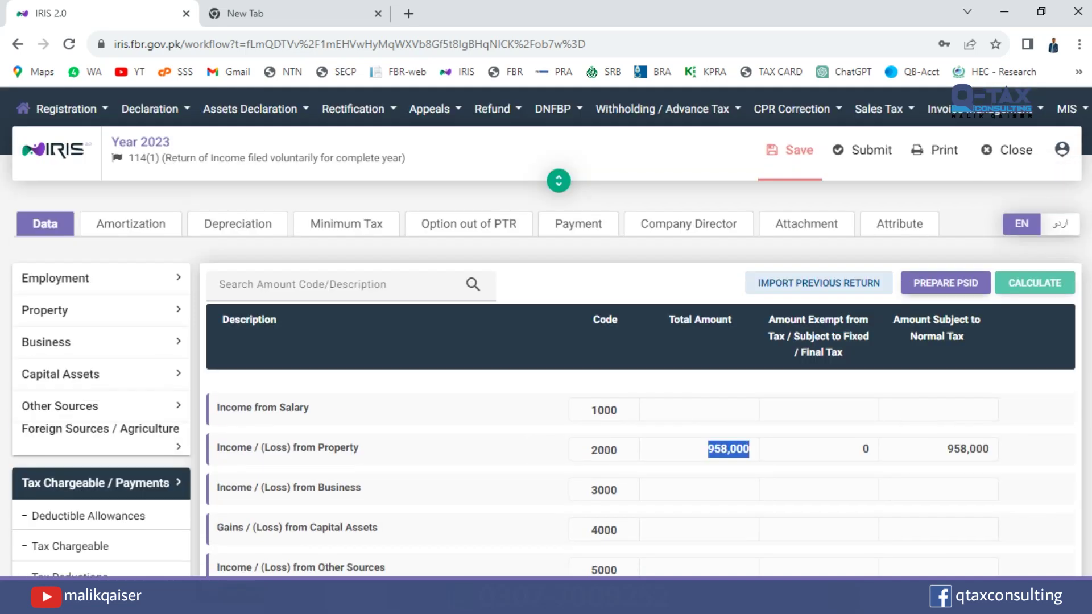
scroll(1007, 360, "down", 10)
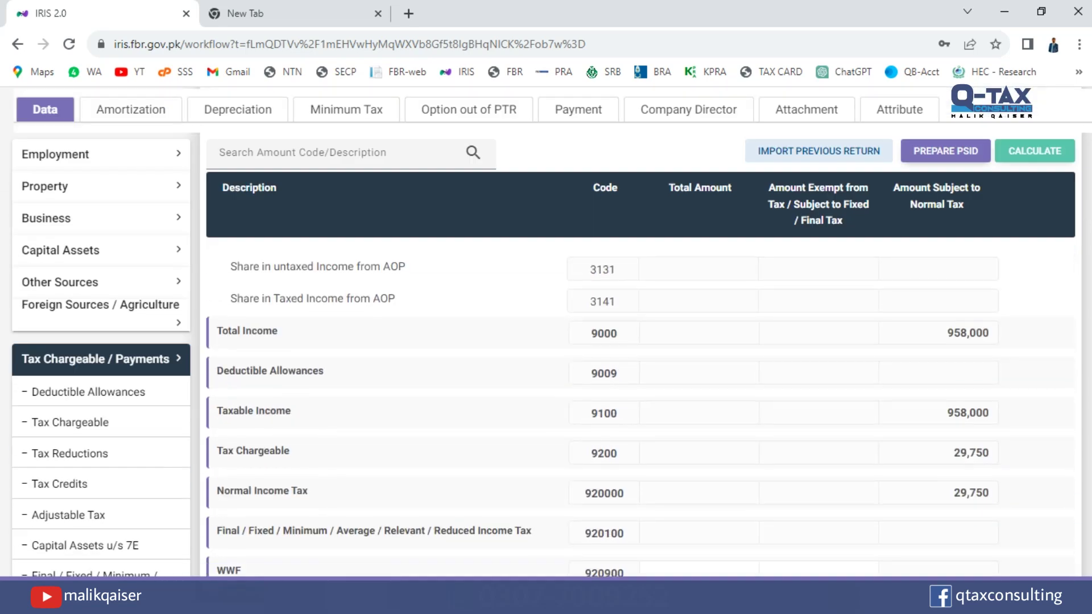
double_click(973, 425)
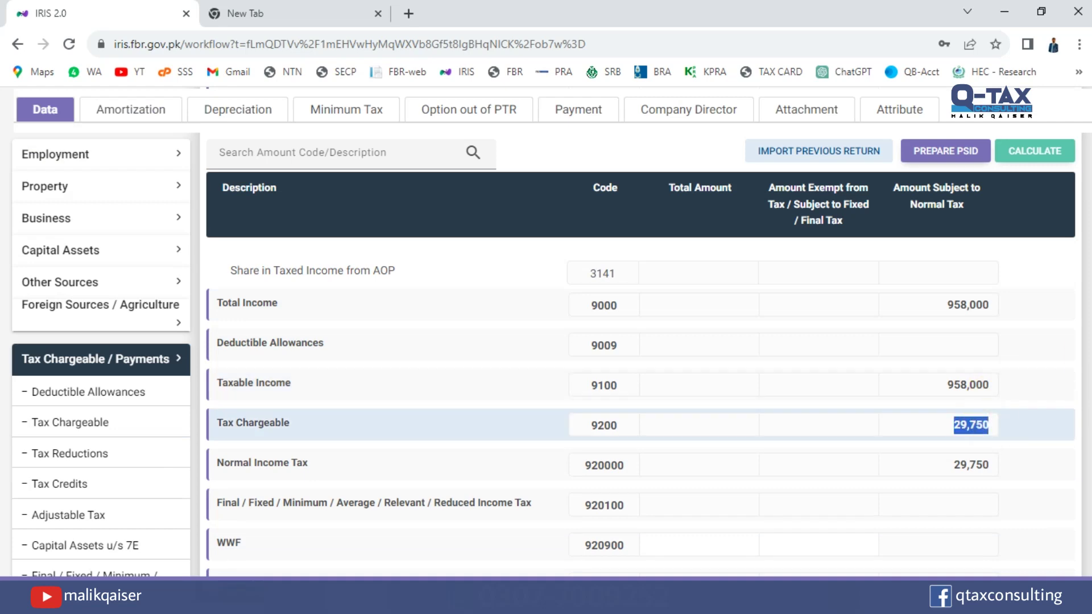
scroll(973, 425, "down", 2)
scroll(640, 415, "down", 15)
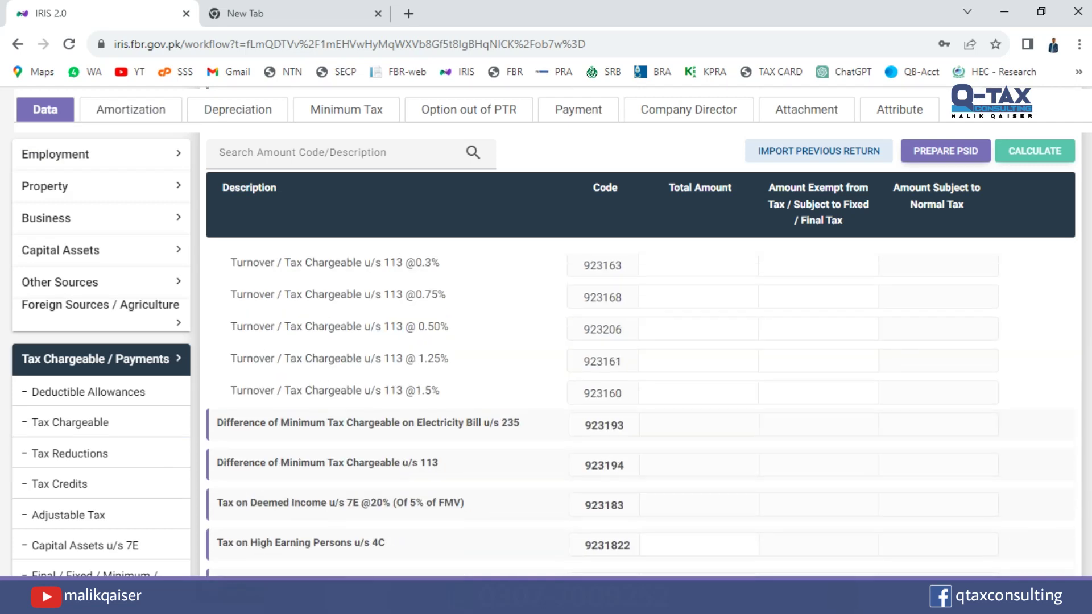
double_click(971, 516)
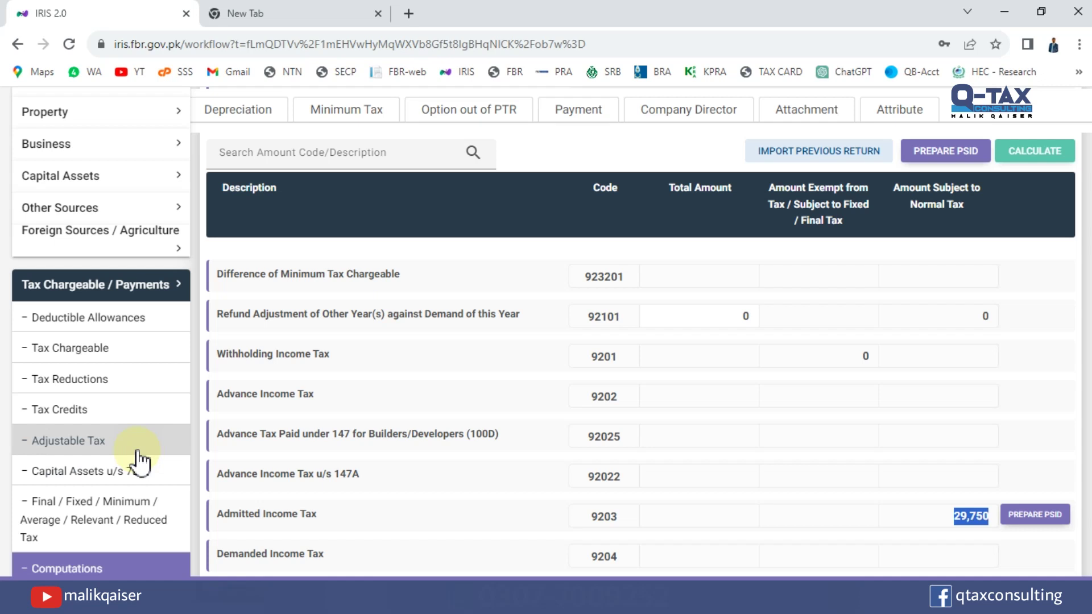
Open the Adjustable Tax schedule and search the page for '155' to find the rent row.
left_click(84, 448)
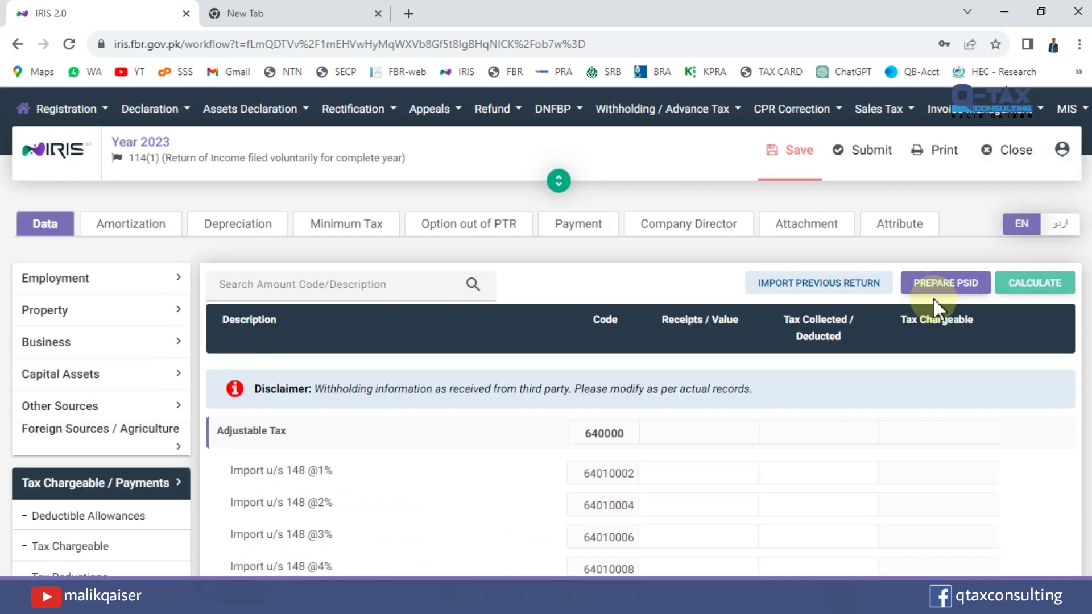
scroll(546, 341, "down", 7)
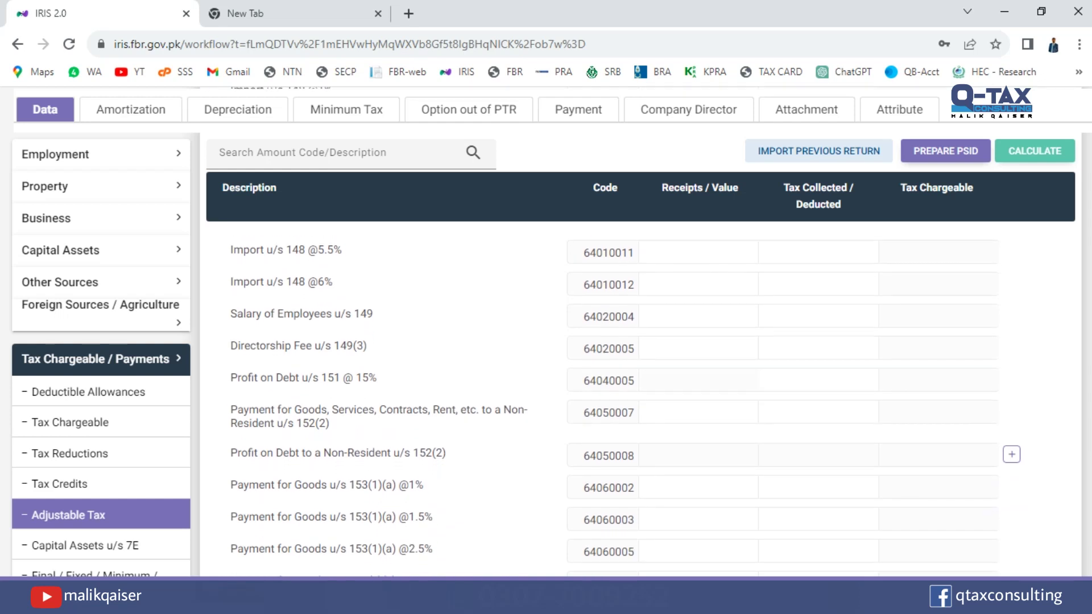
scroll(626, 407, "down", 4)
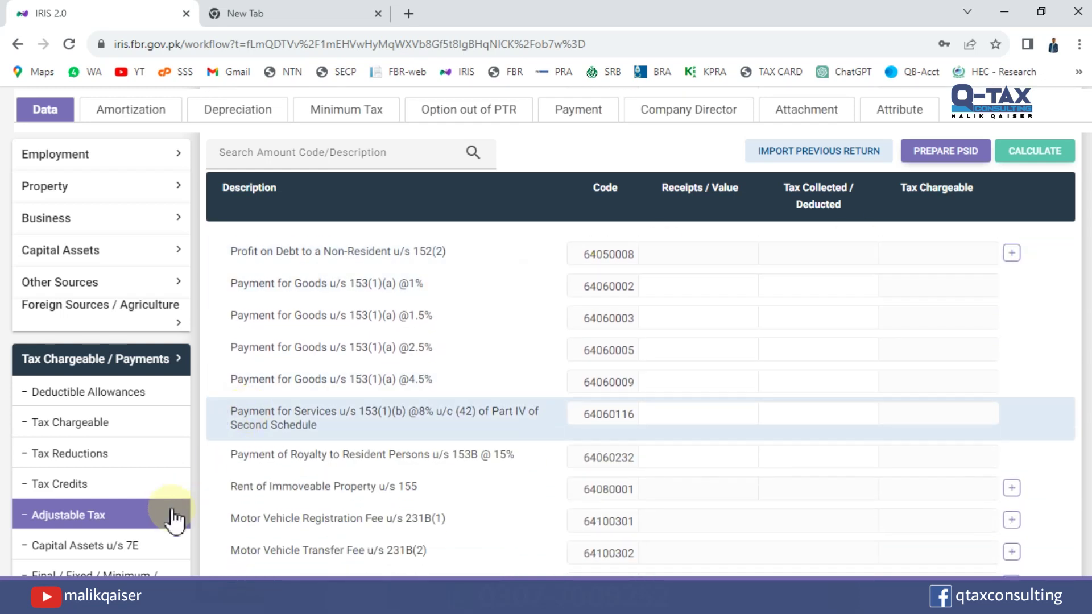
left_click(111, 518)
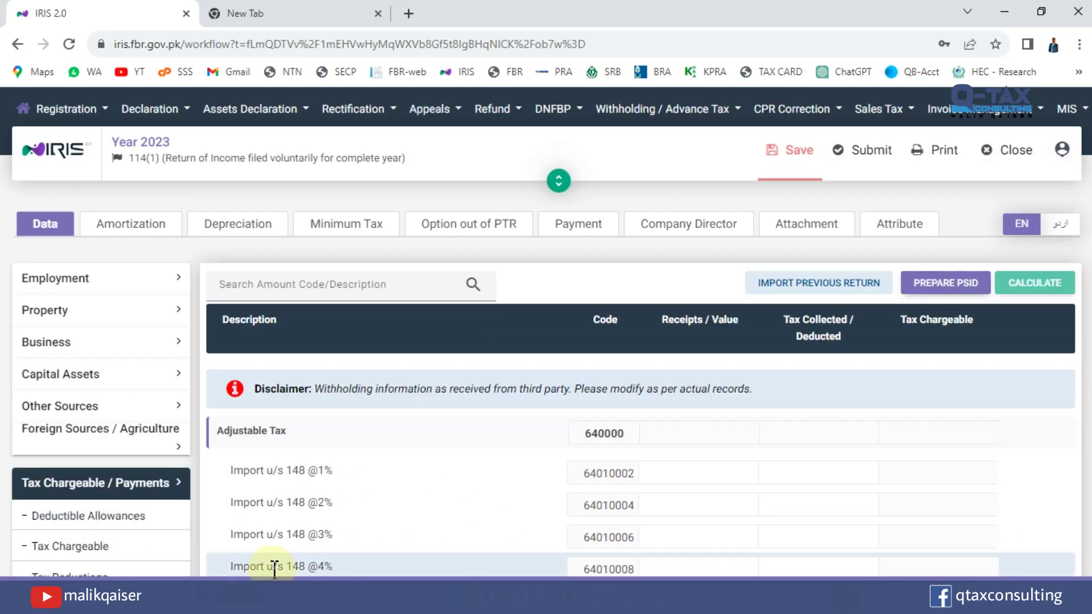
key("ctrl+f")
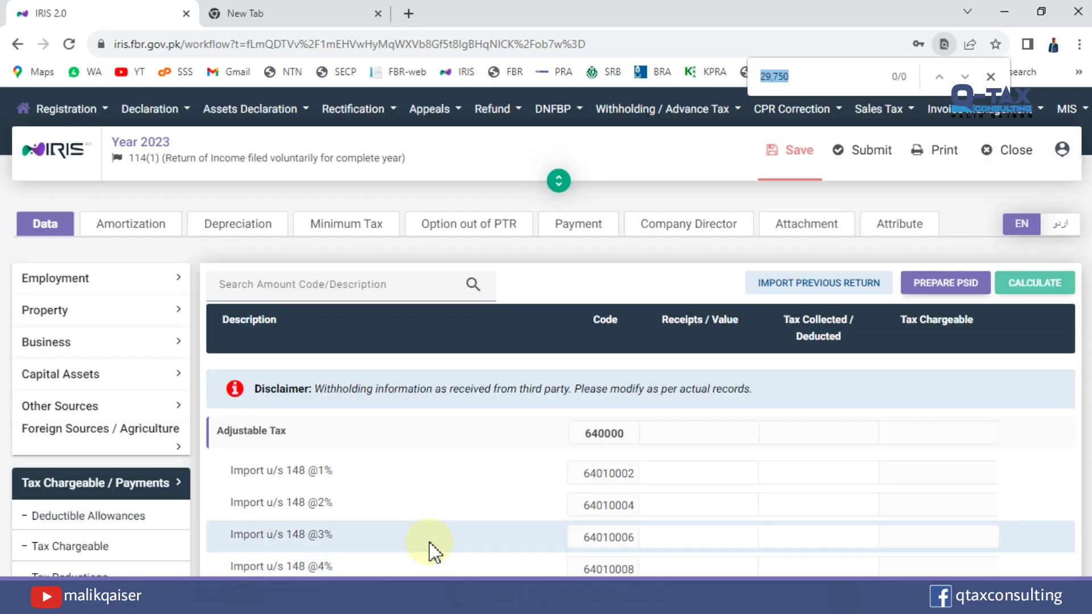
type("155")
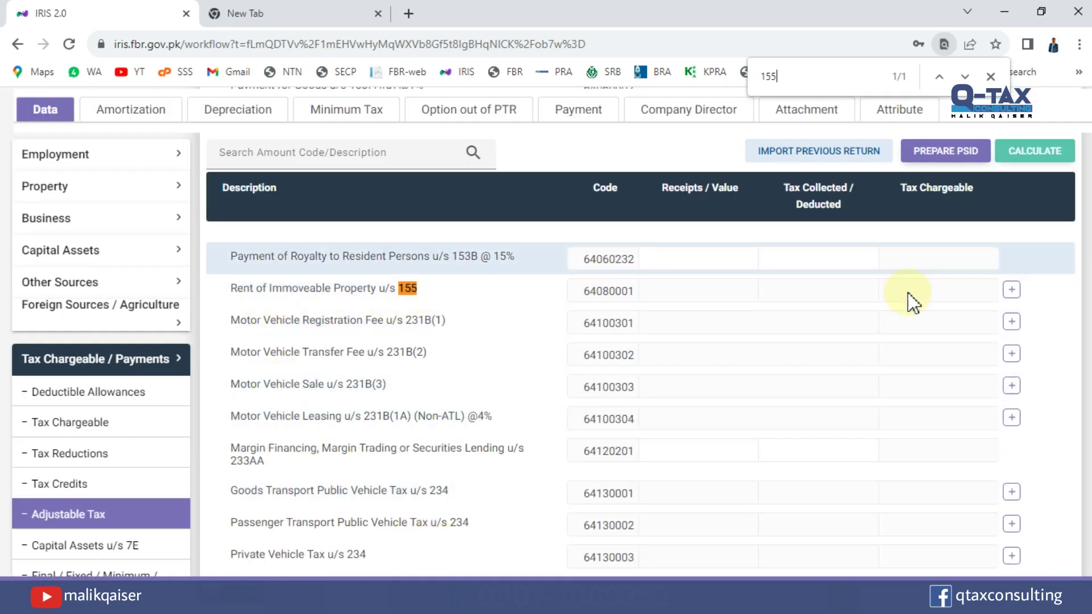
Add a property entry with address 'House No 1' and contents 'Islamabad' under rent u/s 155.
left_click(1012, 291)
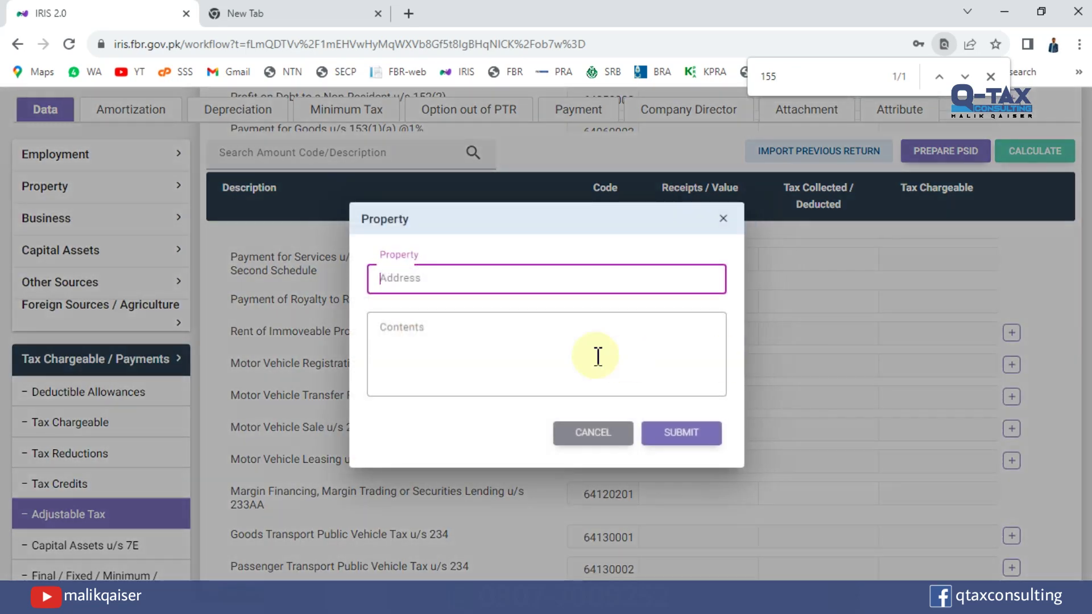
type("House No 1")
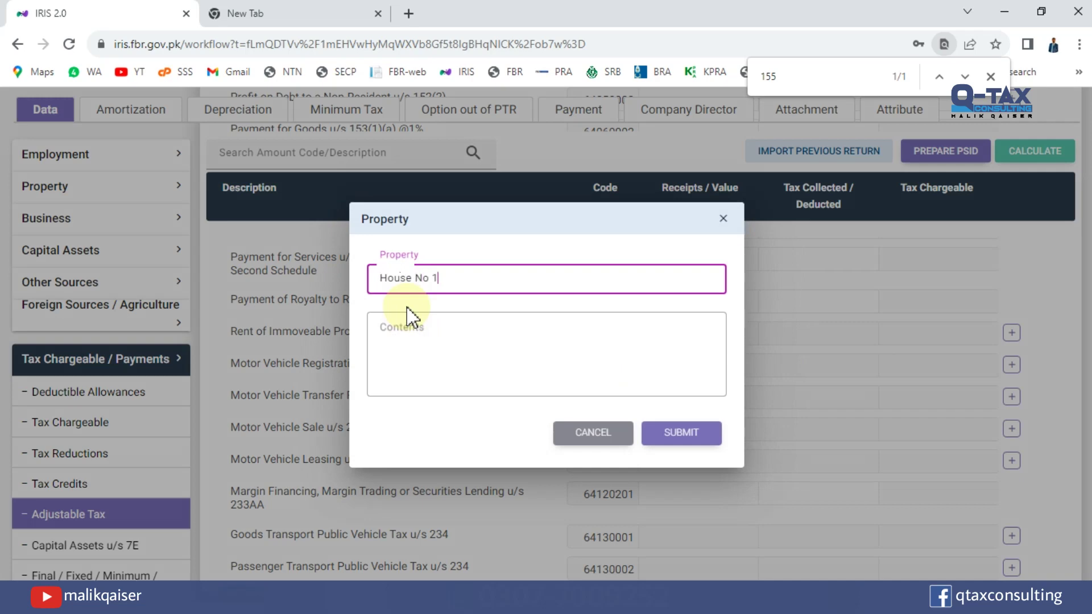
left_click(408, 317)
type("Islamabad")
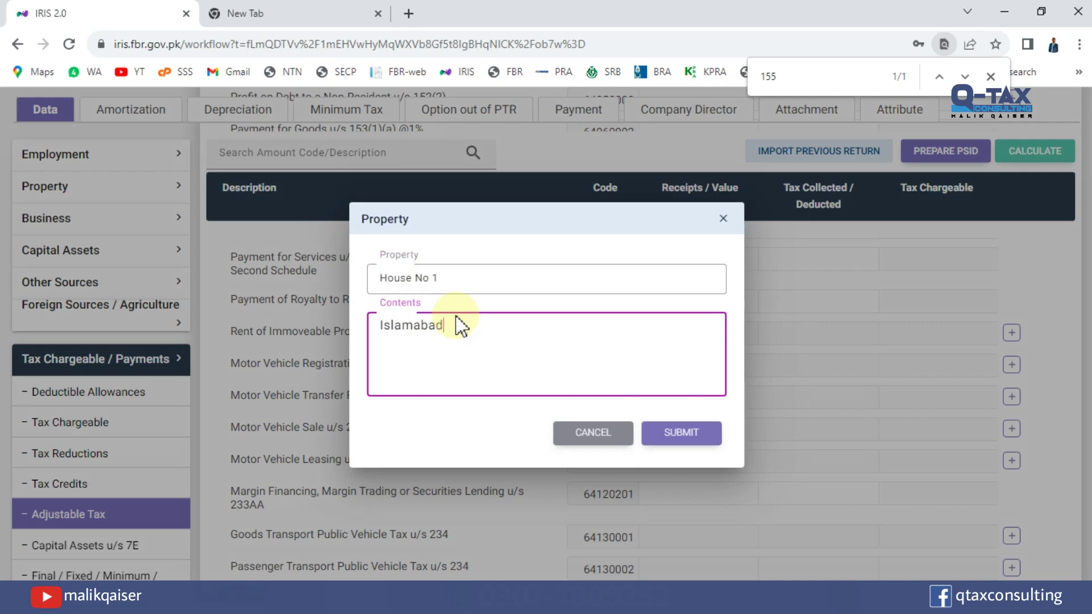
left_click(694, 437)
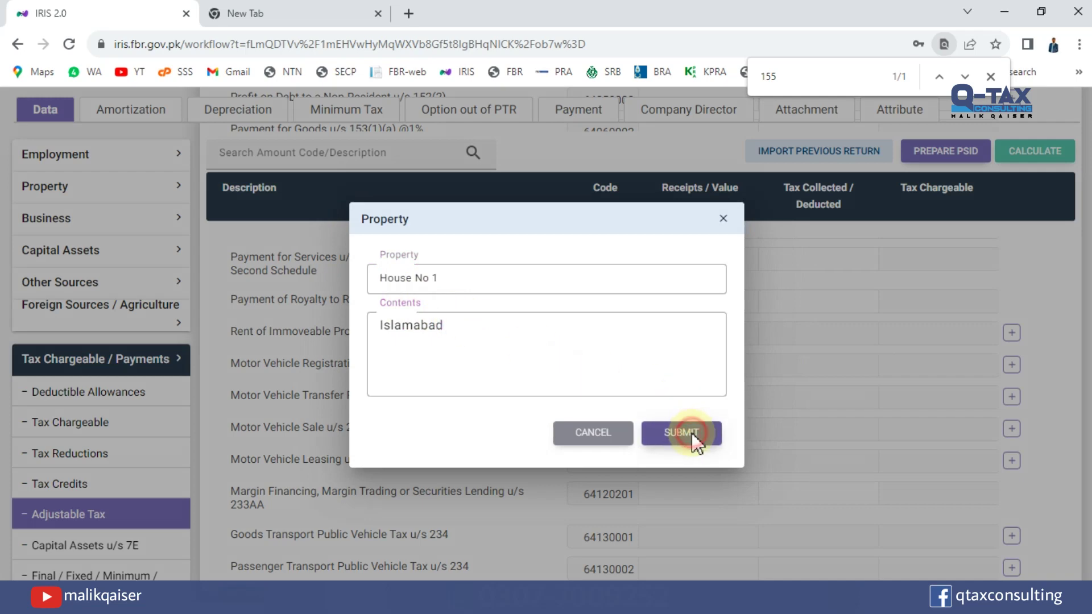
scroll(694, 442, "down", 1)
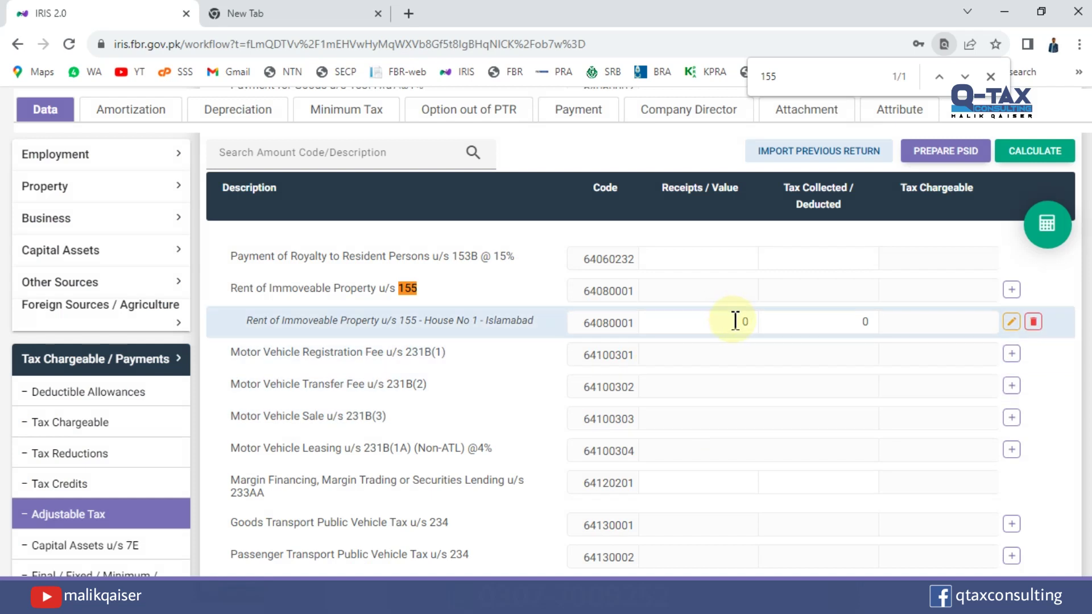
Enter 1,200,000 receipts and 30,000 tax collected for House No 1 - Islamabad, then recalculate.
left_click(735, 321)
type("2,682,643")
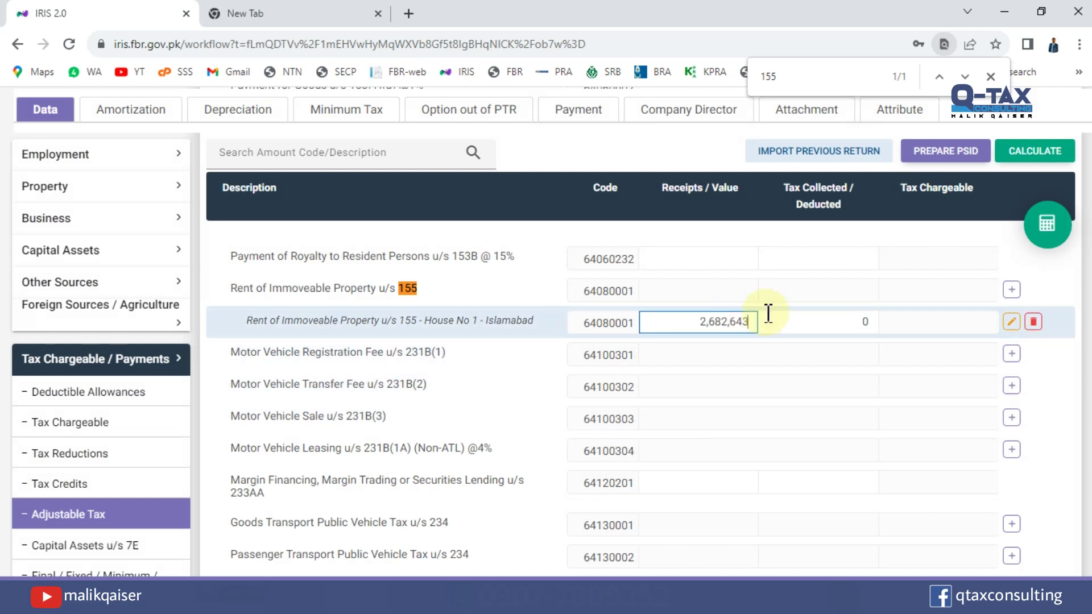
key("Tab")
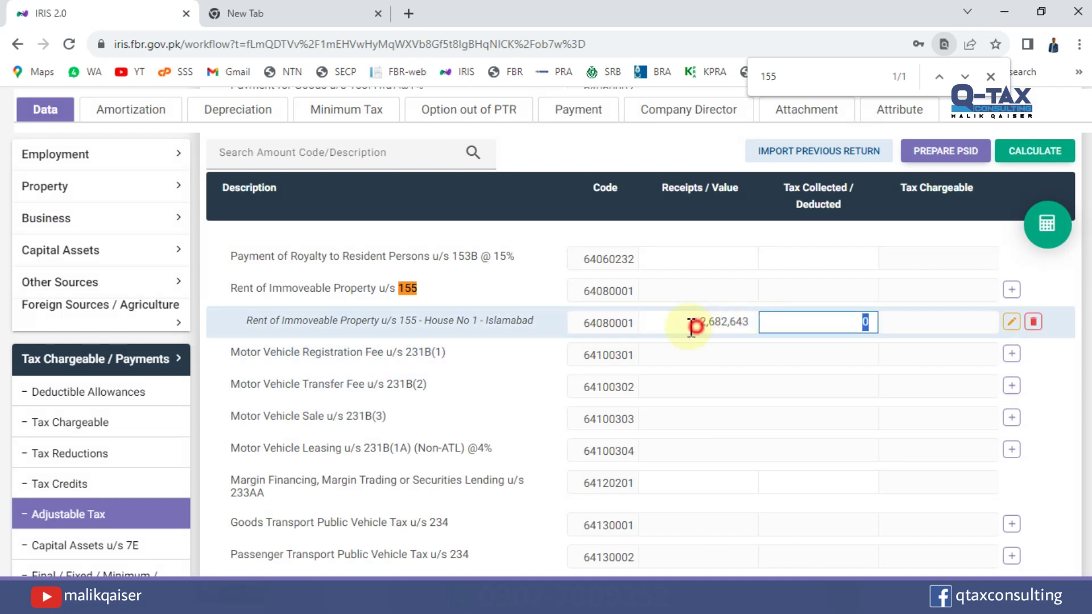
left_click(699, 319)
type("1,200,000")
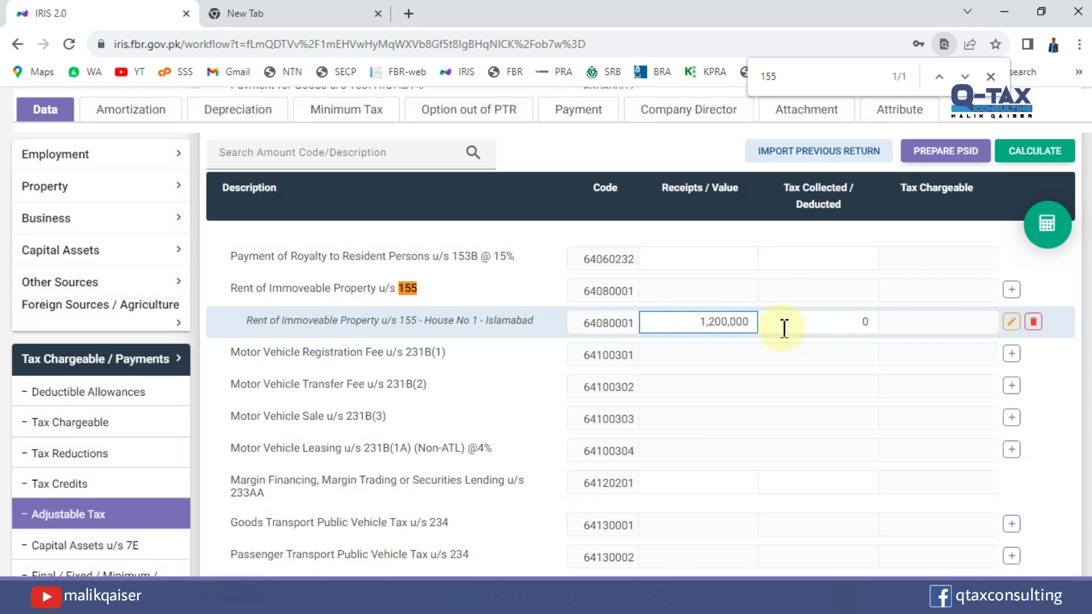
left_click(784, 328)
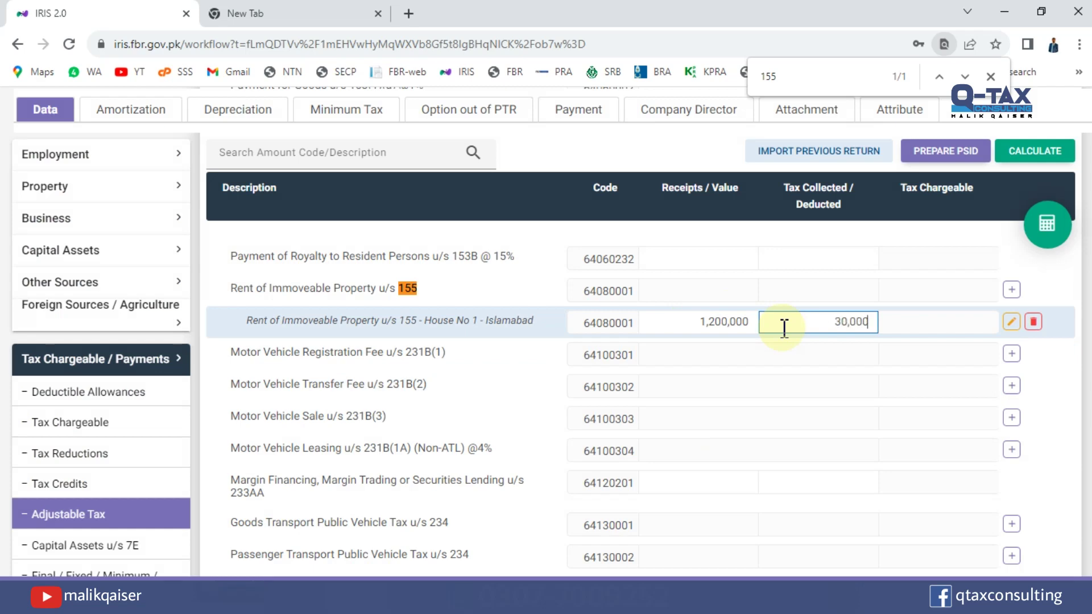
left_click(1034, 155)
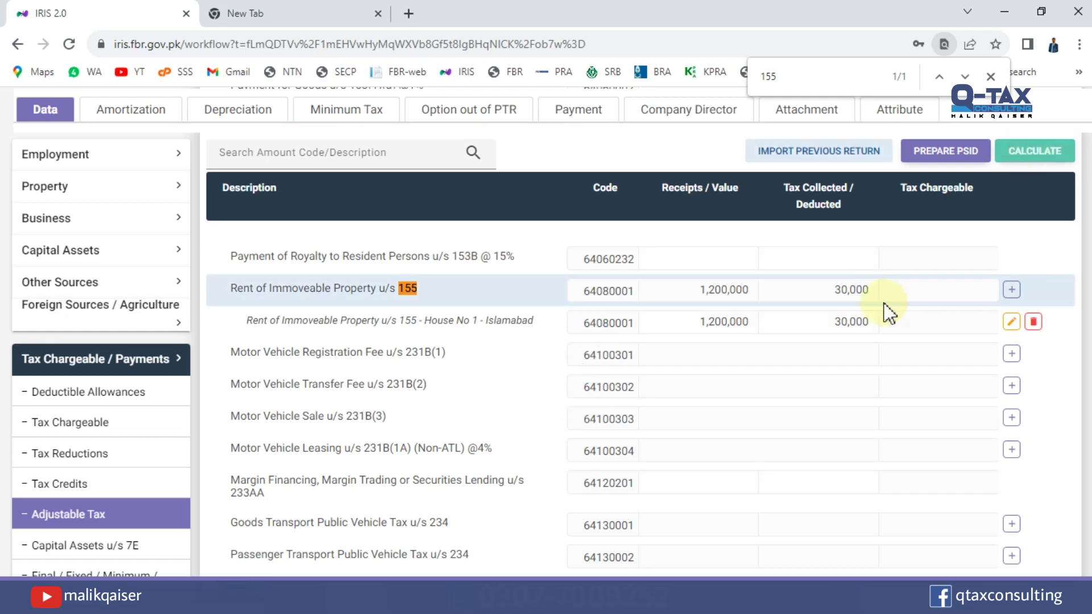
left_click(847, 320)
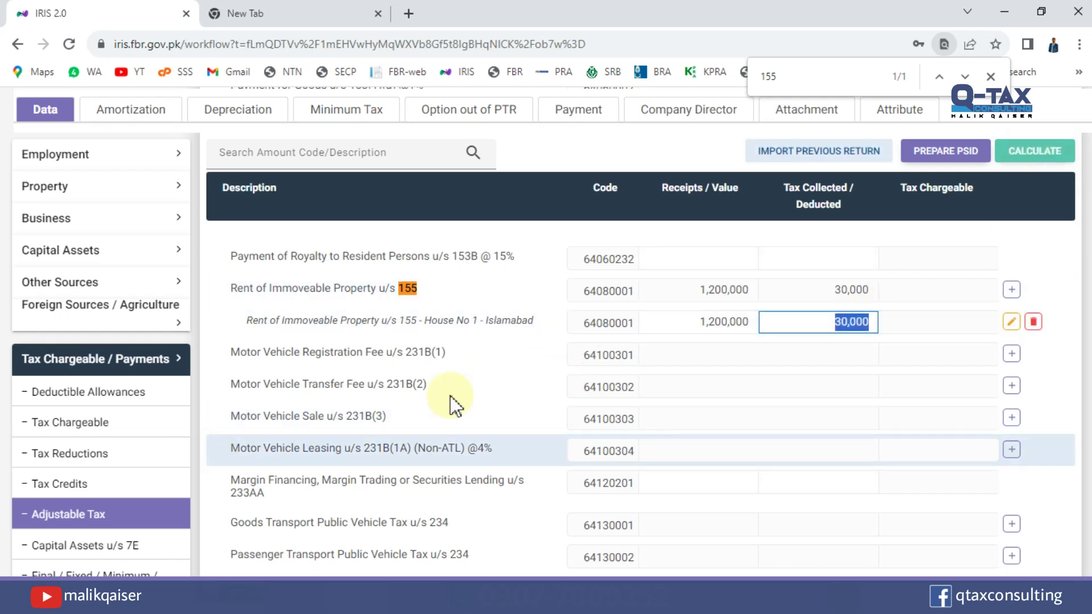
Open Computations and check the refundable income tax of 250 under code 9210.
scroll(640, 397, "down", 5)
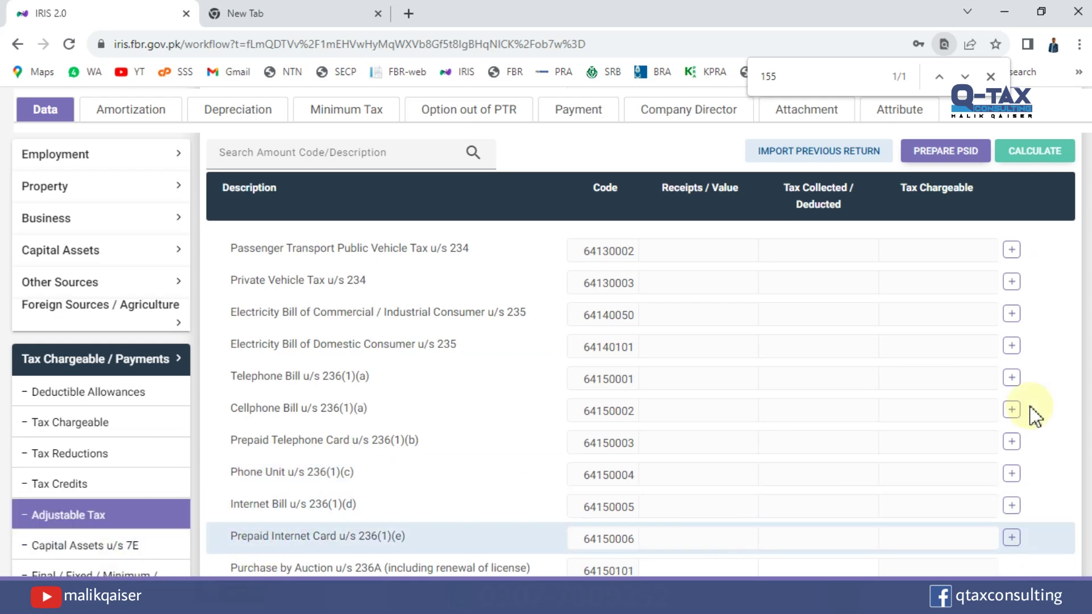
scroll(641, 398, "down", 5)
scroll(641, 398, "down", 5)
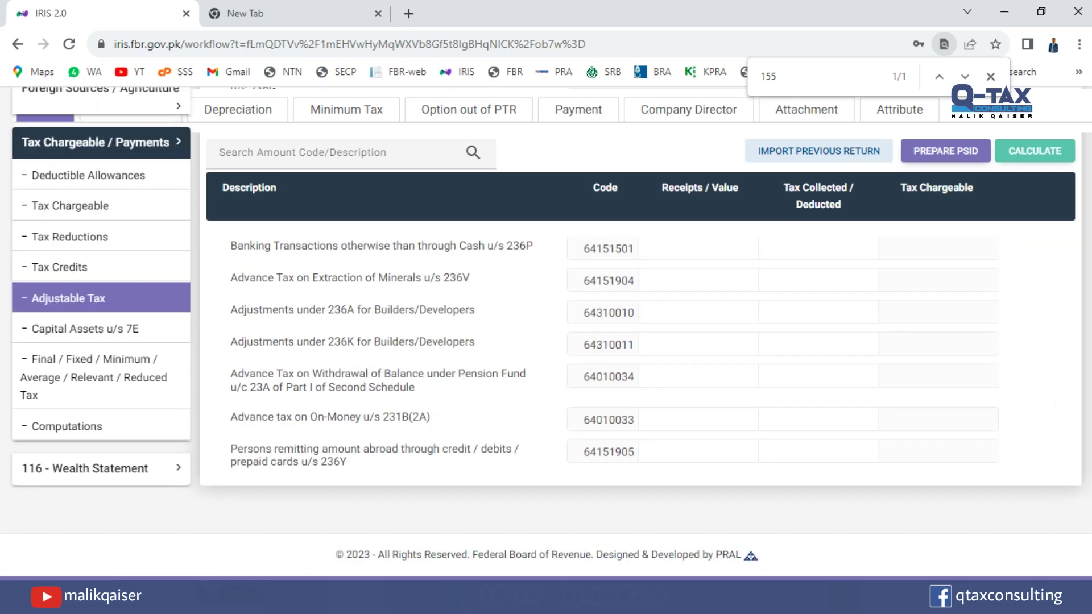
left_click(97, 427)
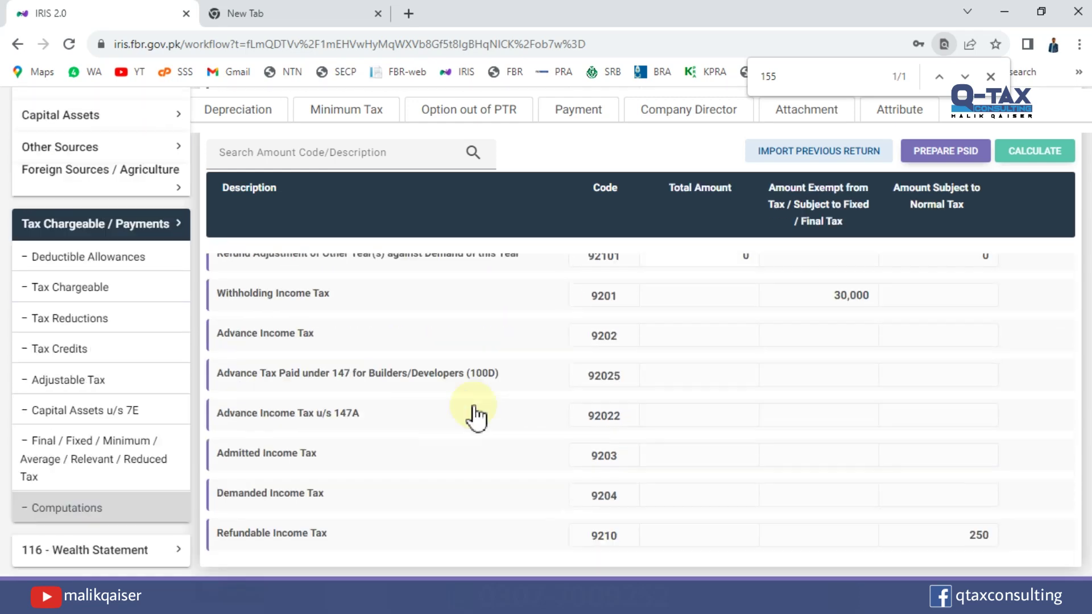
scroll(640, 398, "down", 15)
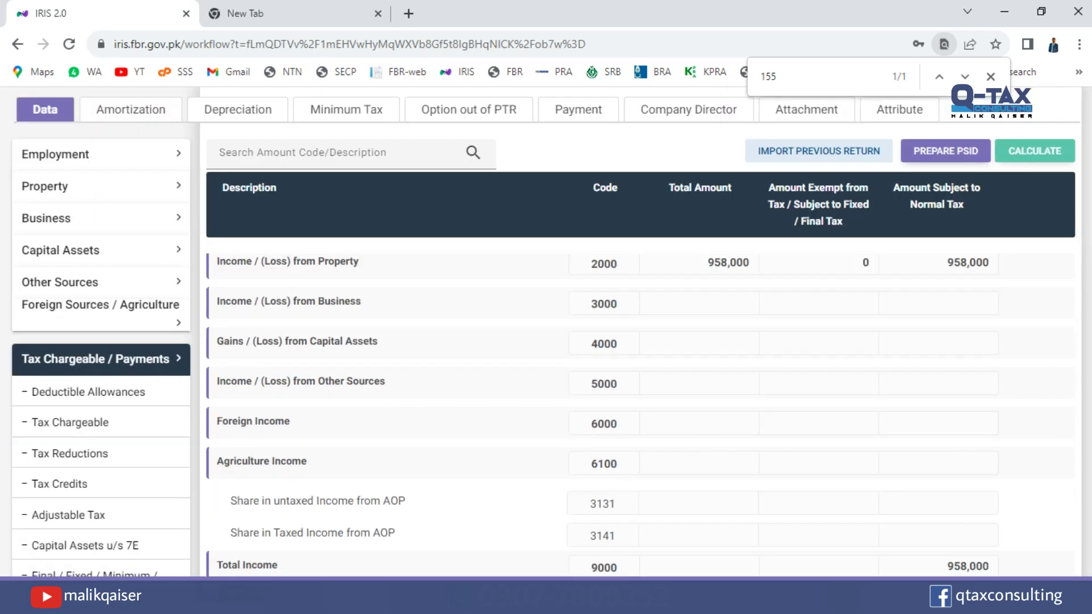
scroll(640, 398, "down", 5)
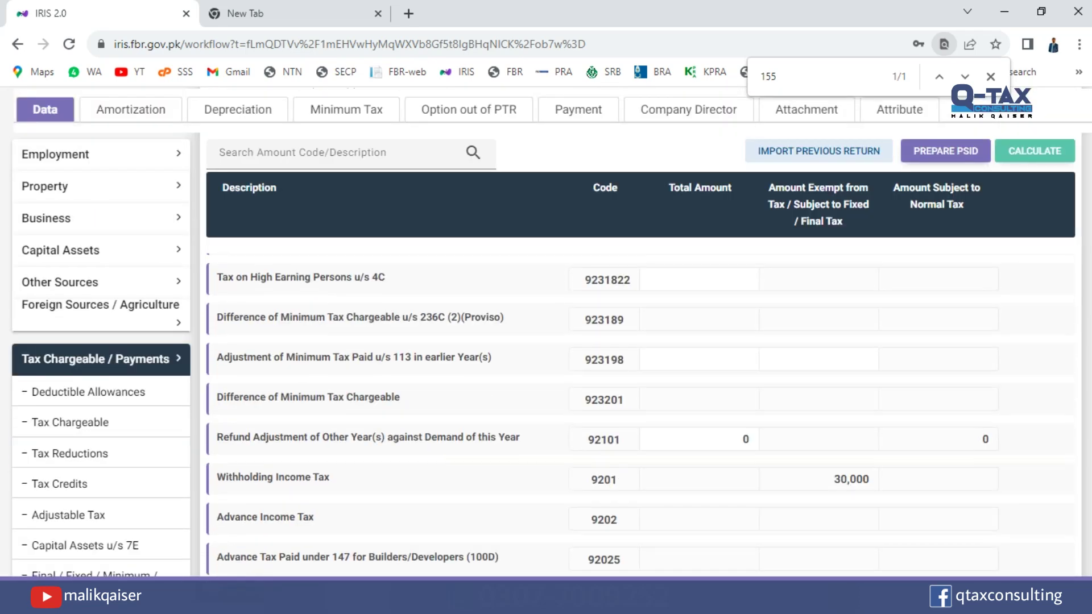
double_click(978, 533)
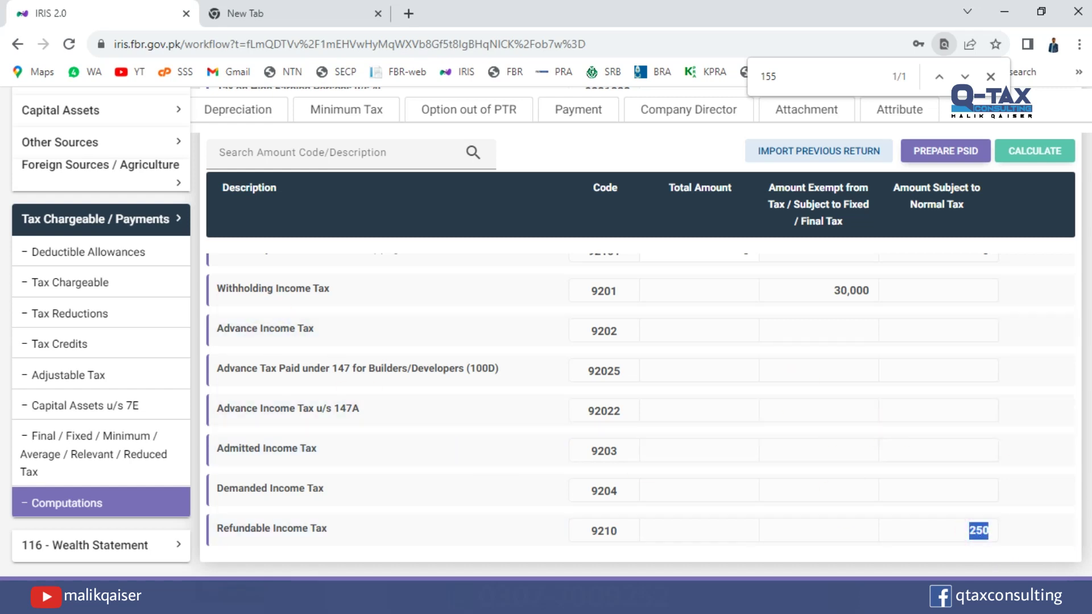
Recheck the 29,750 tax chargeable, recalculate, and confirm the 958,000 property income total.
scroll(640, 370, "up", 5)
scroll(640, 369, "up", 10)
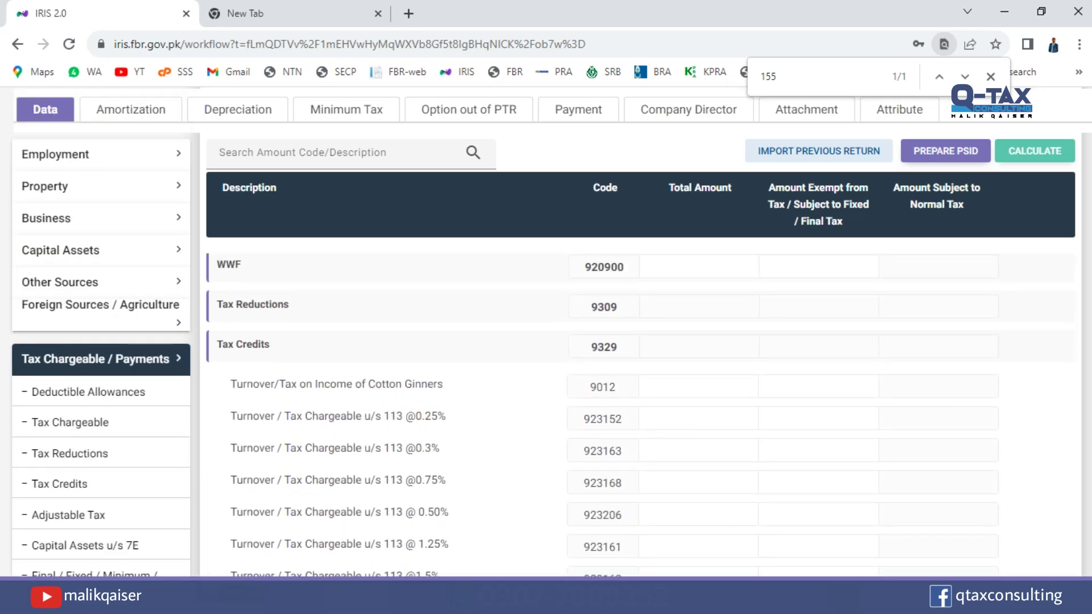
double_click(966, 291)
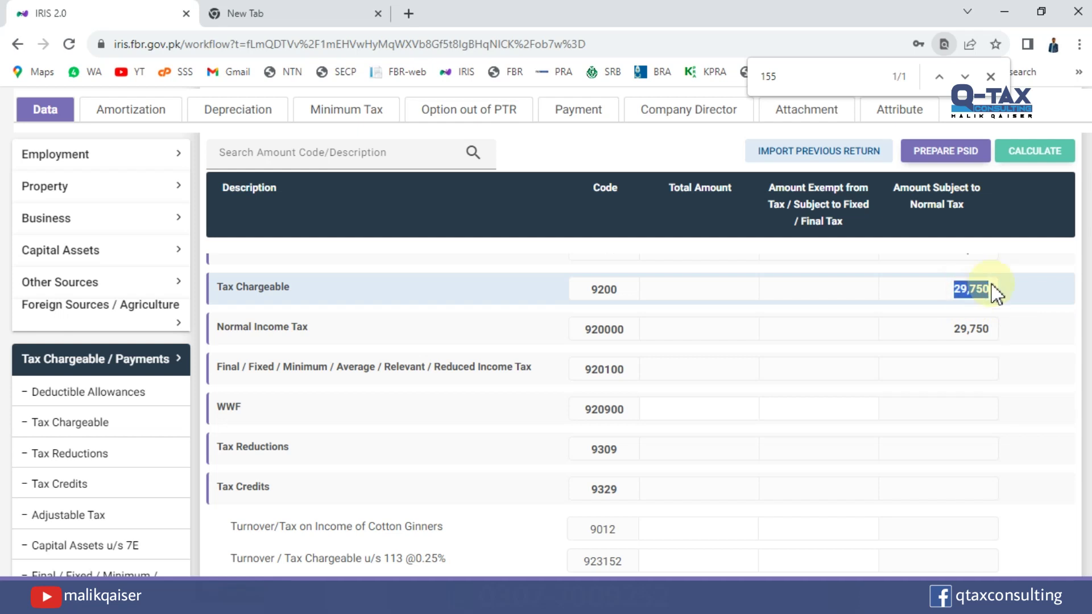
scroll(991, 285, "down", 7)
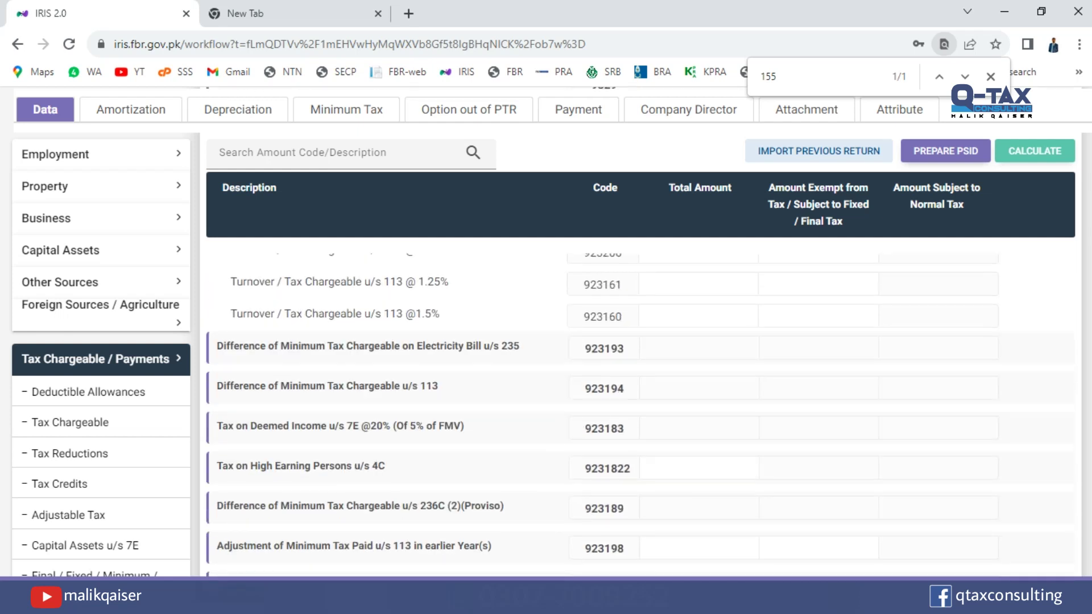
scroll(602, 410, "down", 4)
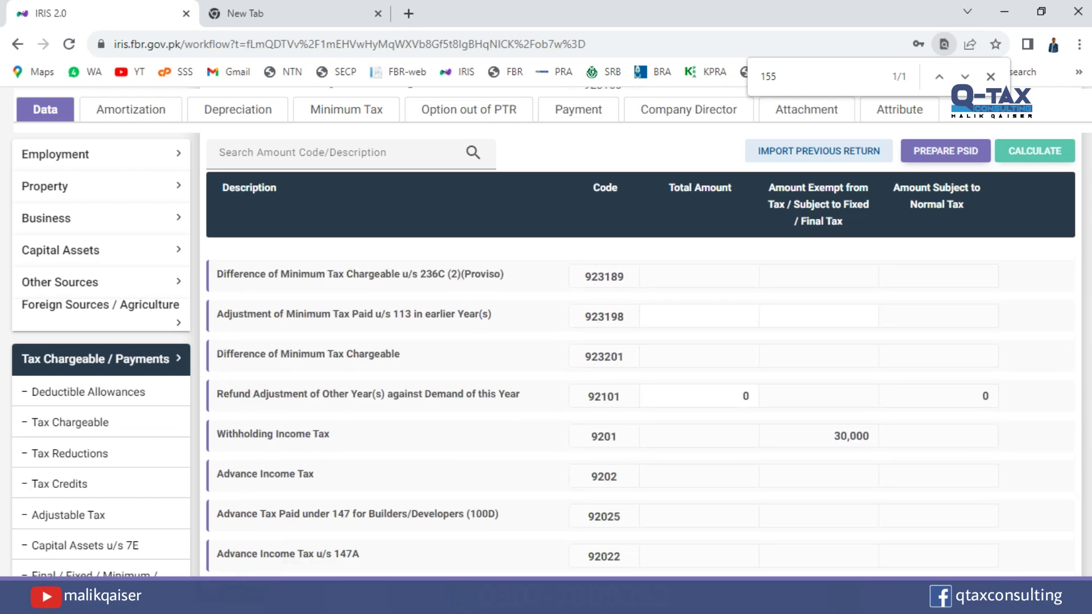
scroll(1083, 278, "up", 10)
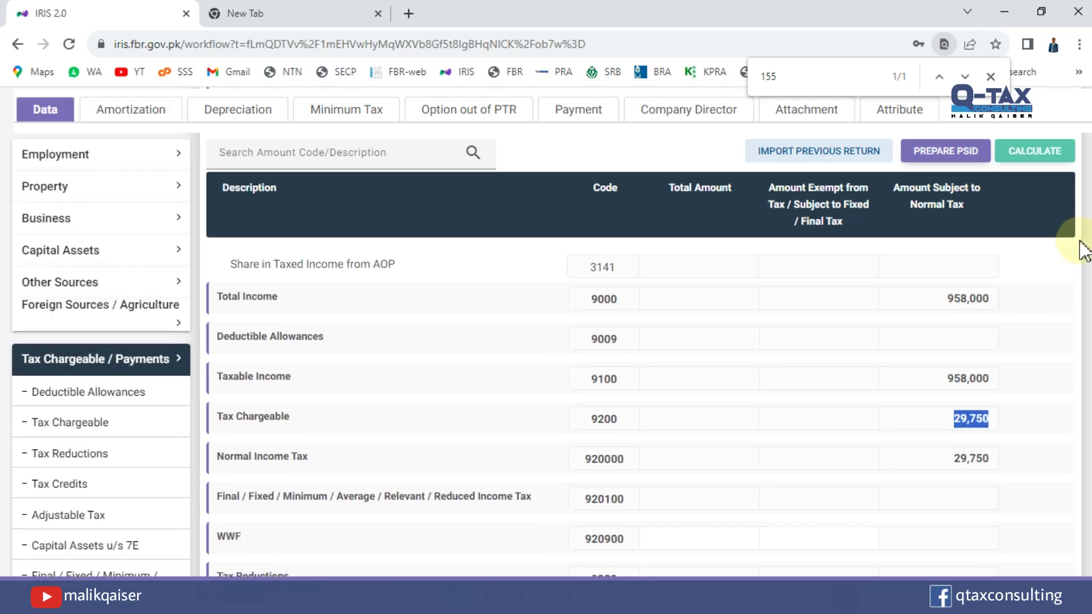
scroll(1083, 250, "up", 2)
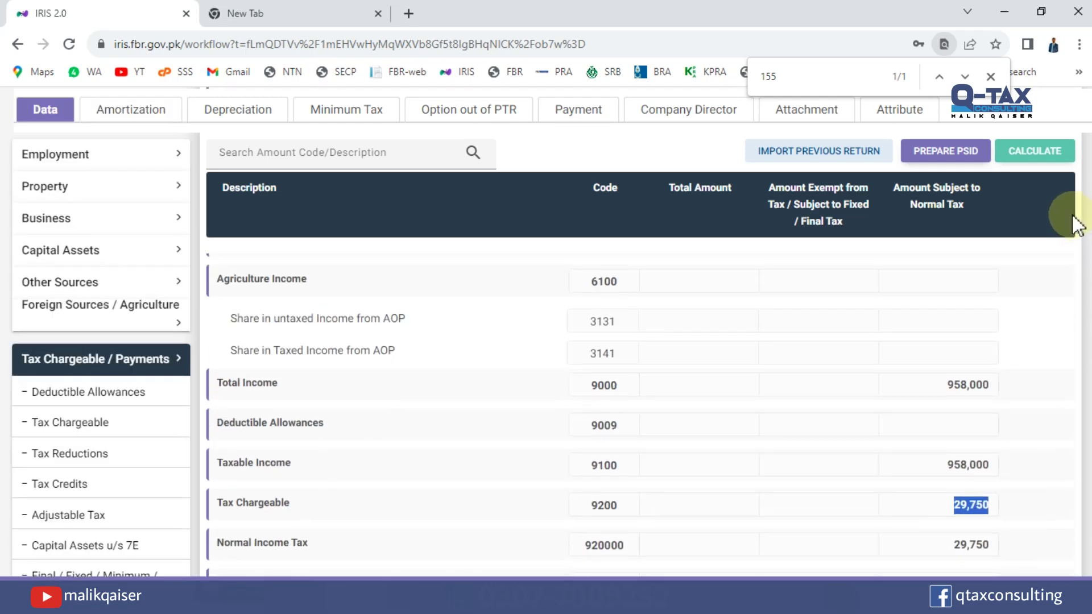
scroll(1075, 218, "up", 3)
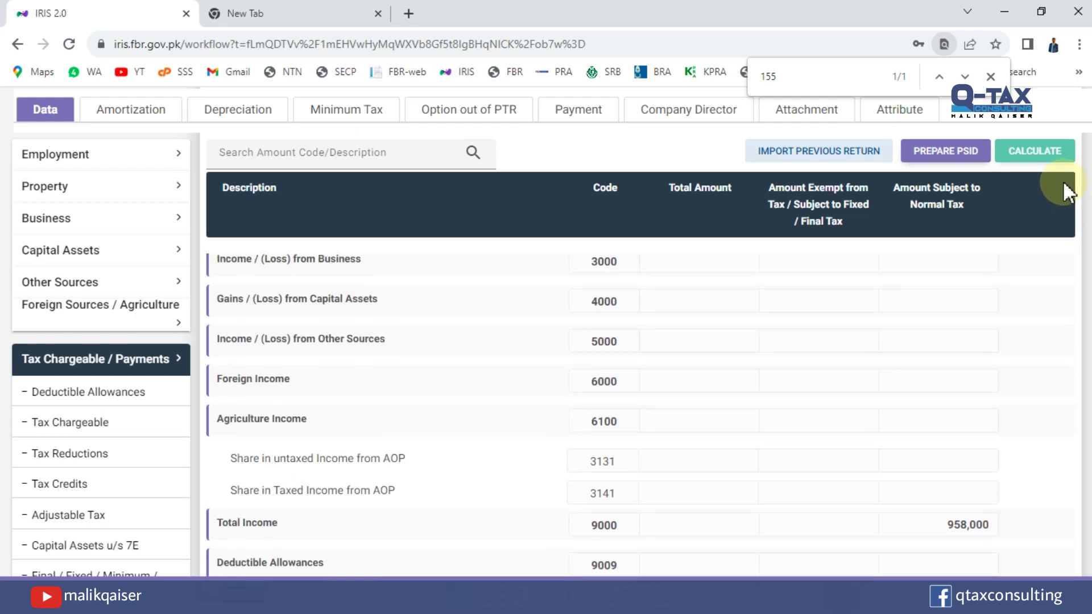
left_click(1038, 152)
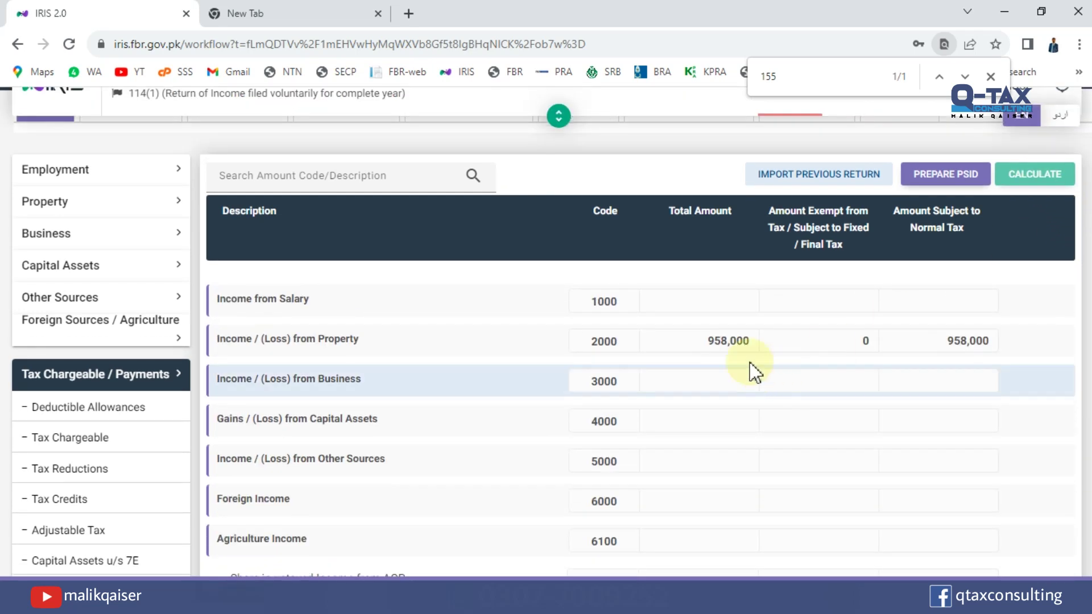
double_click(738, 344)
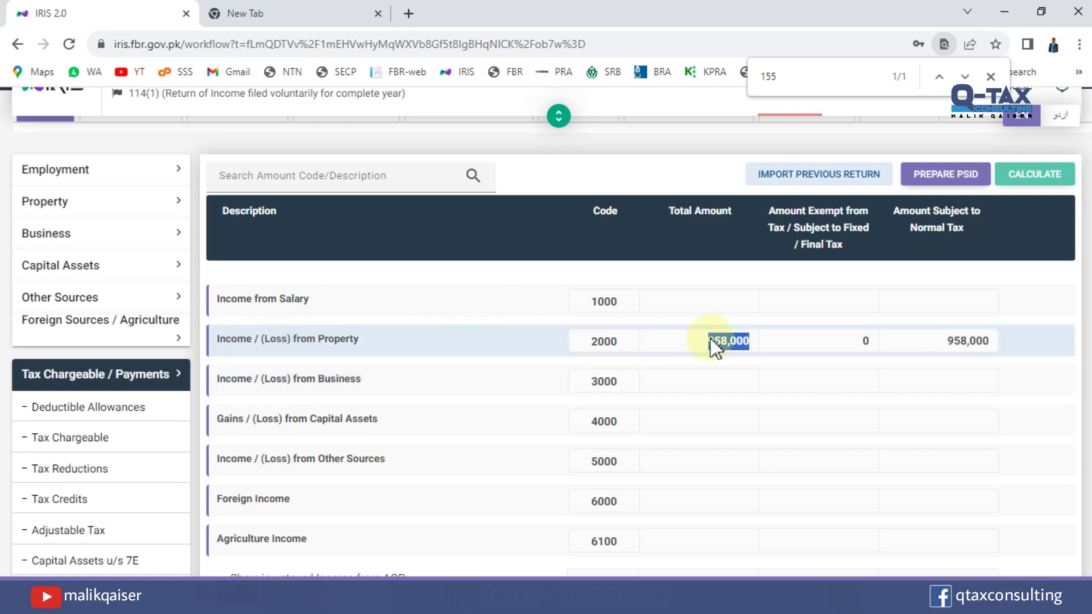
left_click_drag(1089, 162, 1087, 138)
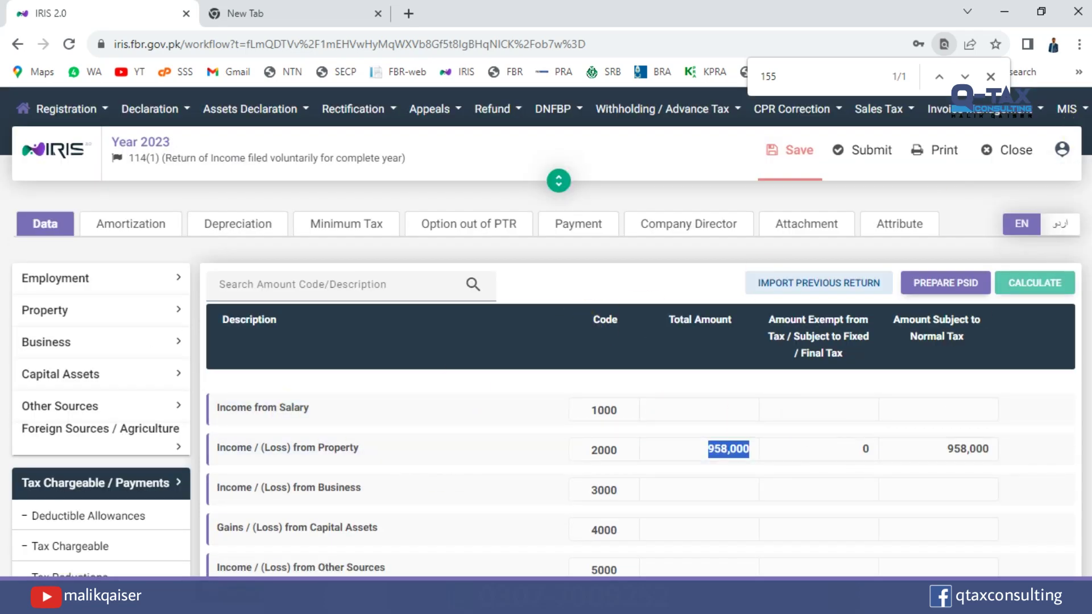
scroll(546, 455, "down", 20)
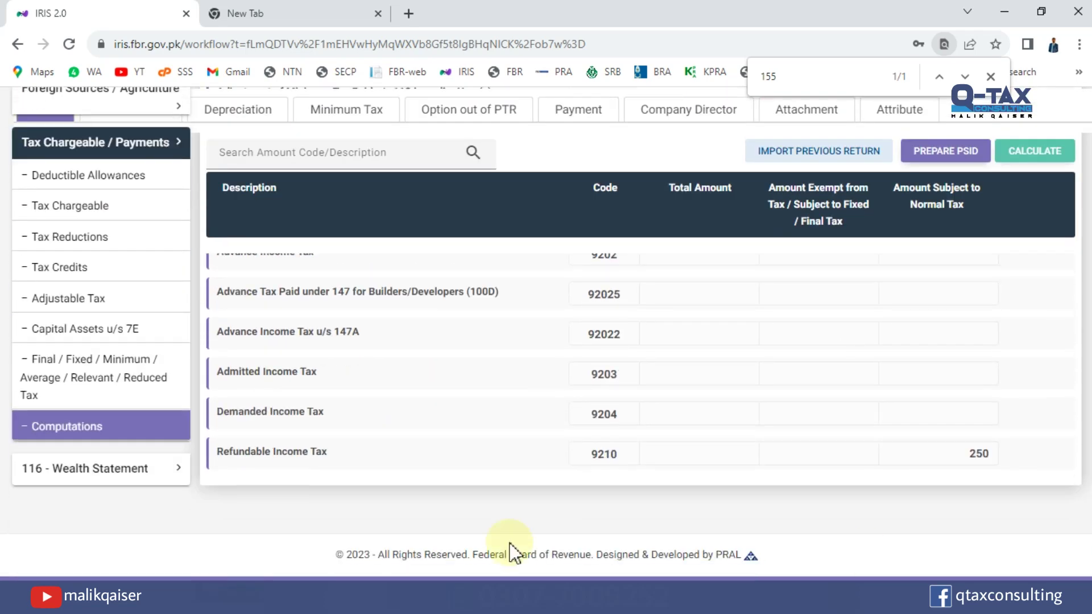
left_click(117, 469)
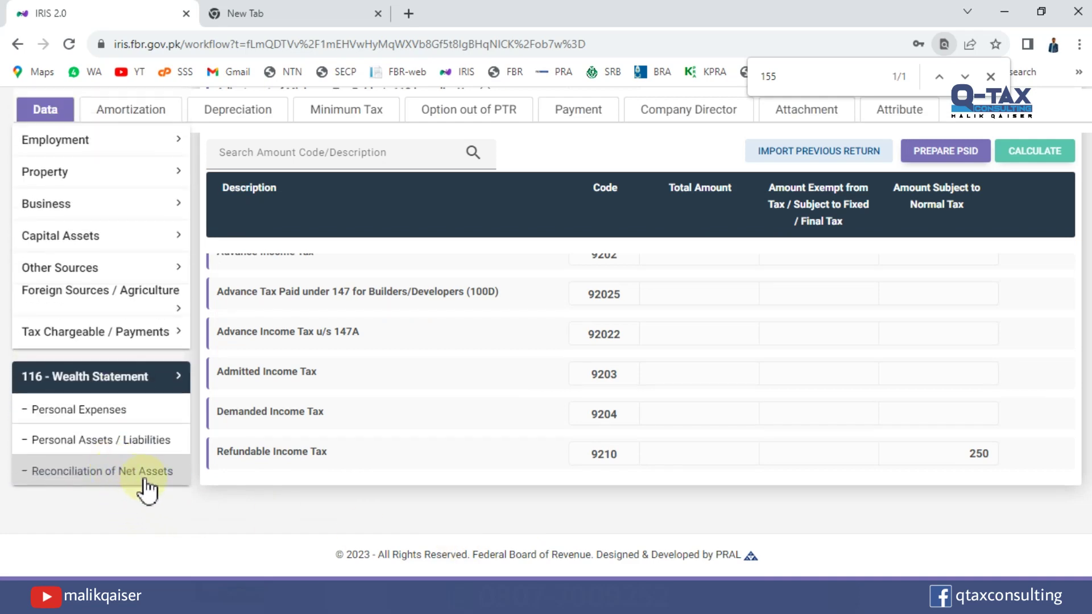
Enter 958,000 under code 7031 in the reconciliation and recalculate, making inflows 958,000.
left_click(121, 478)
scroll(796, 398, "up", 2)
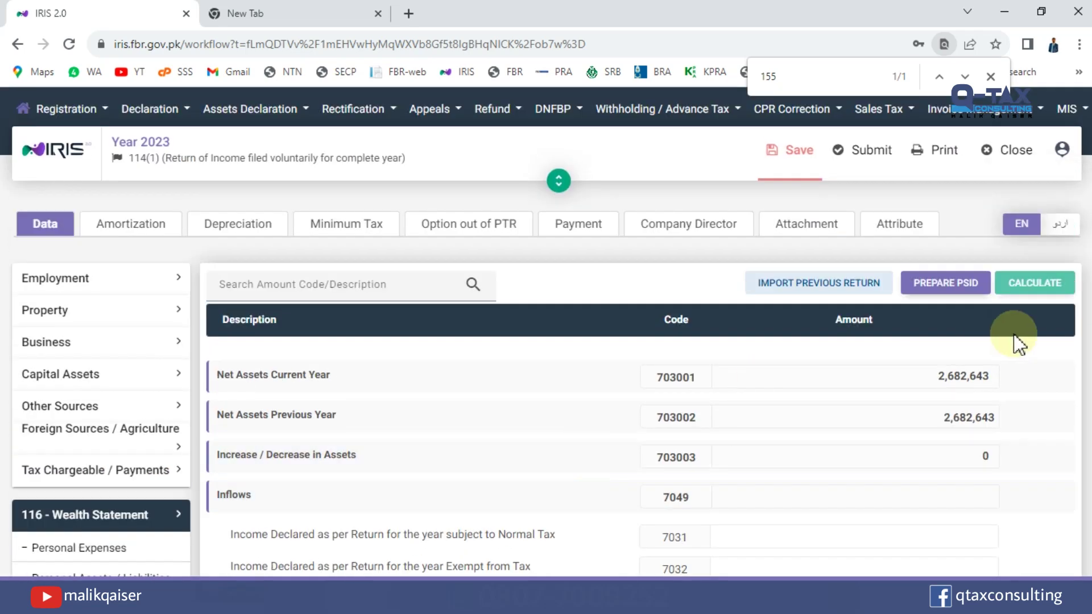
scroll(770, 324, "down", 3)
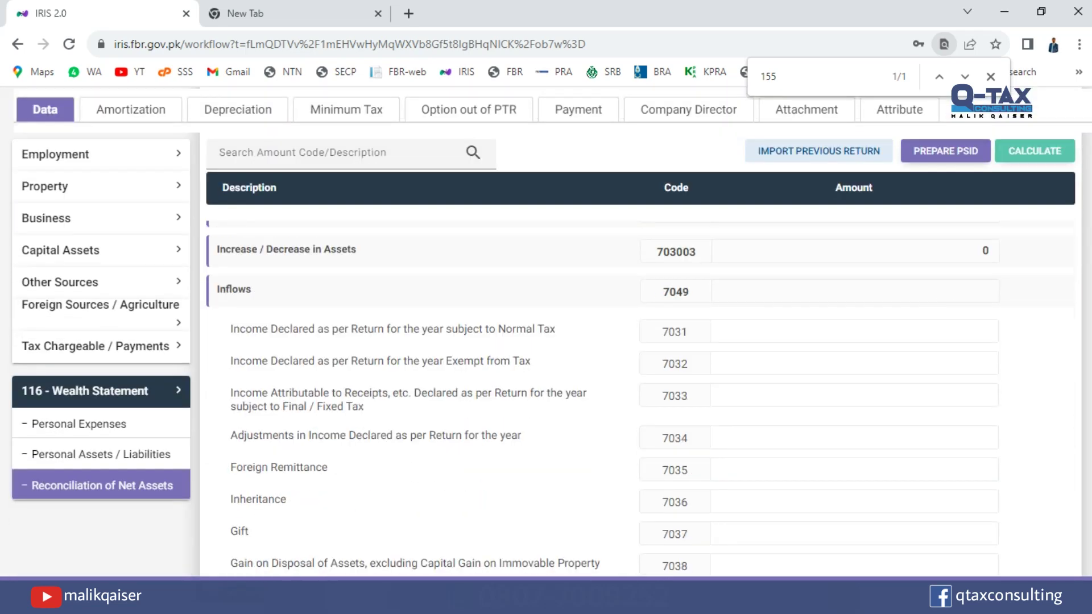
left_click(852, 342)
type("9580000")
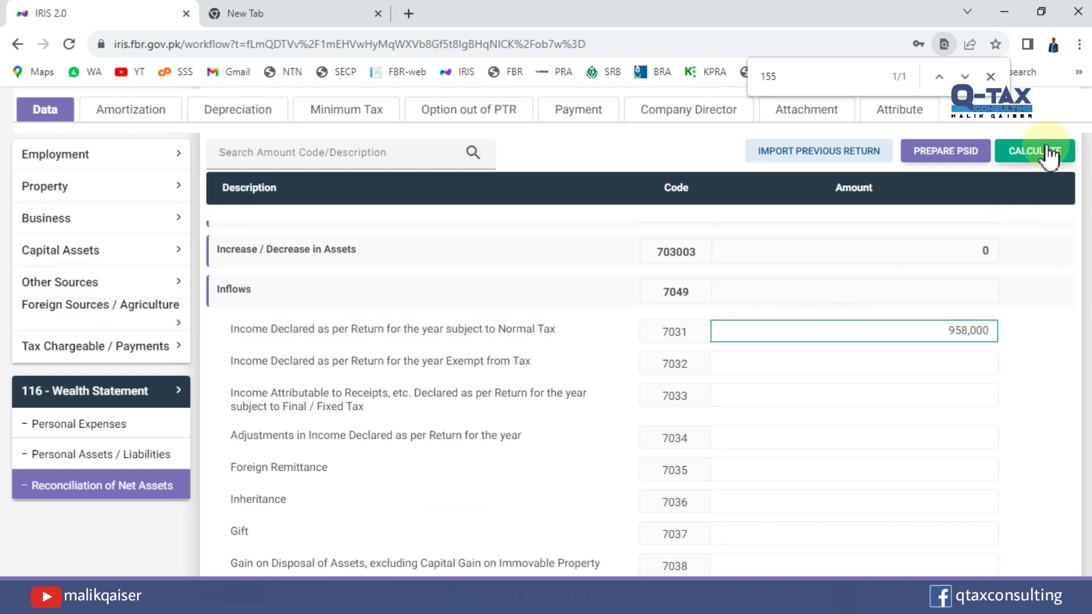
left_click(1046, 149)
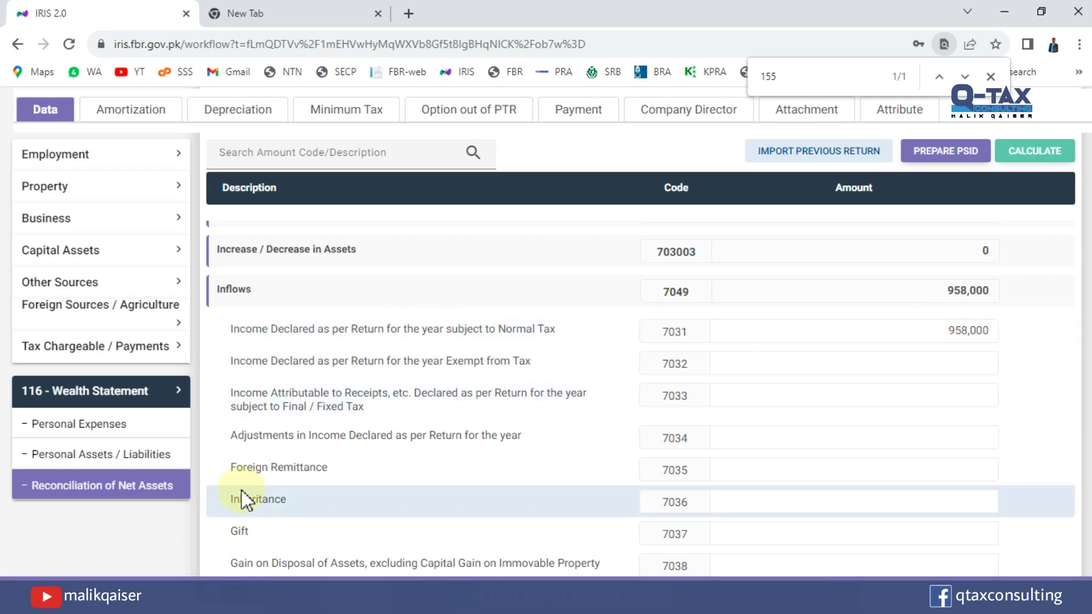
left_click(124, 477)
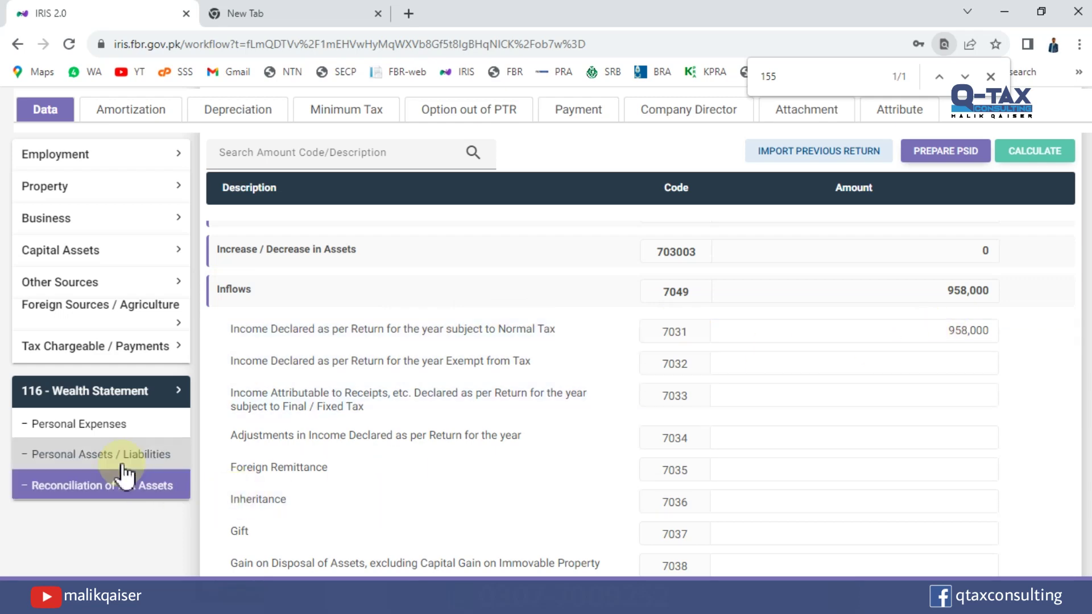
Add a code 7002 property entry with address 'House N' and contents 'Islamabad'.
left_click(123, 458)
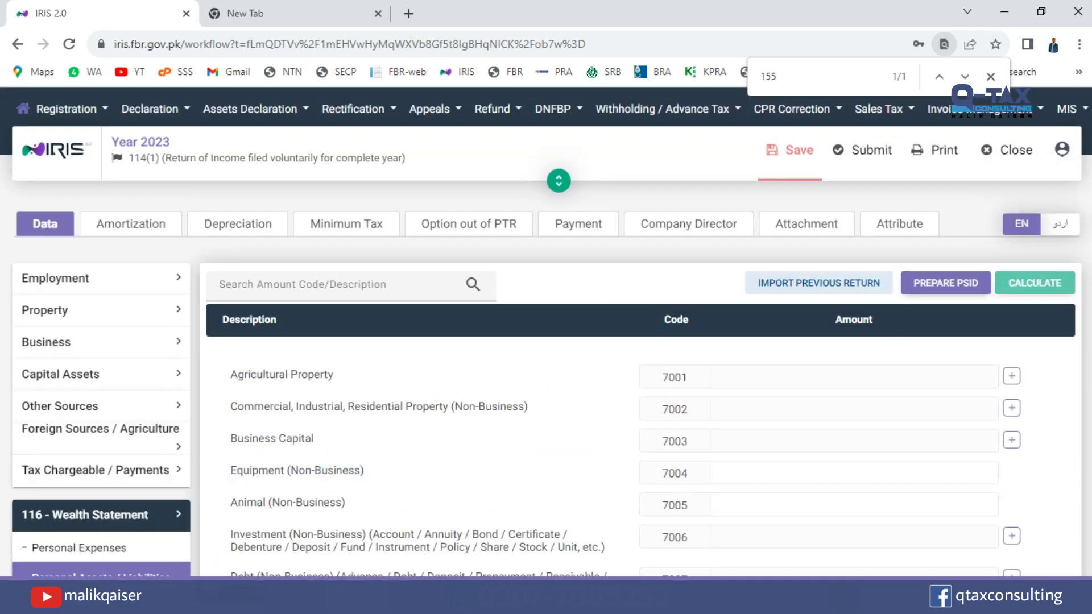
scroll(626, 341, "down", 3)
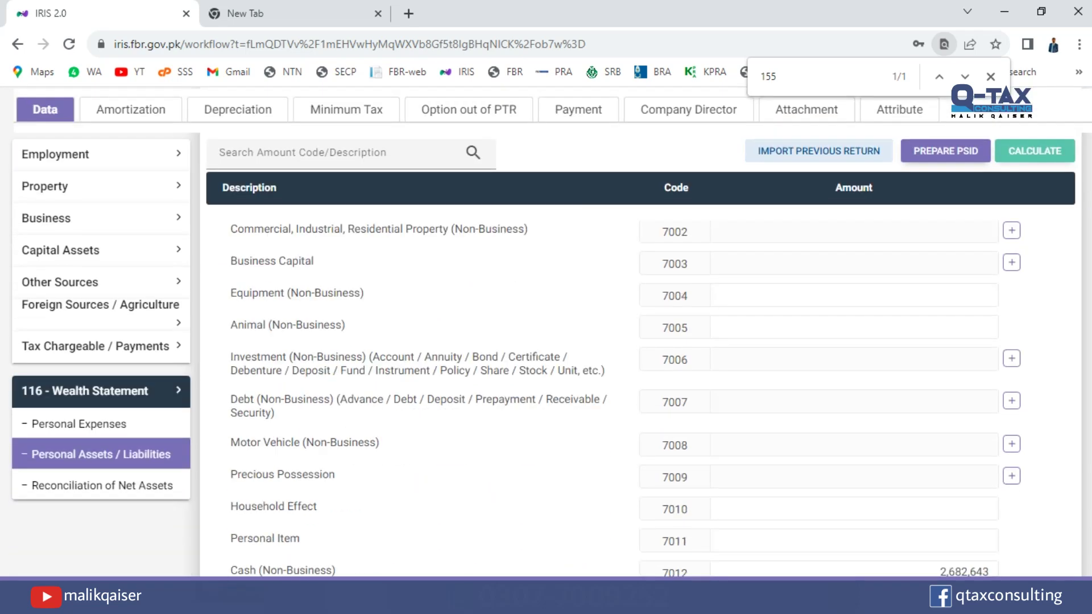
scroll(1052, 216, "up", 1)
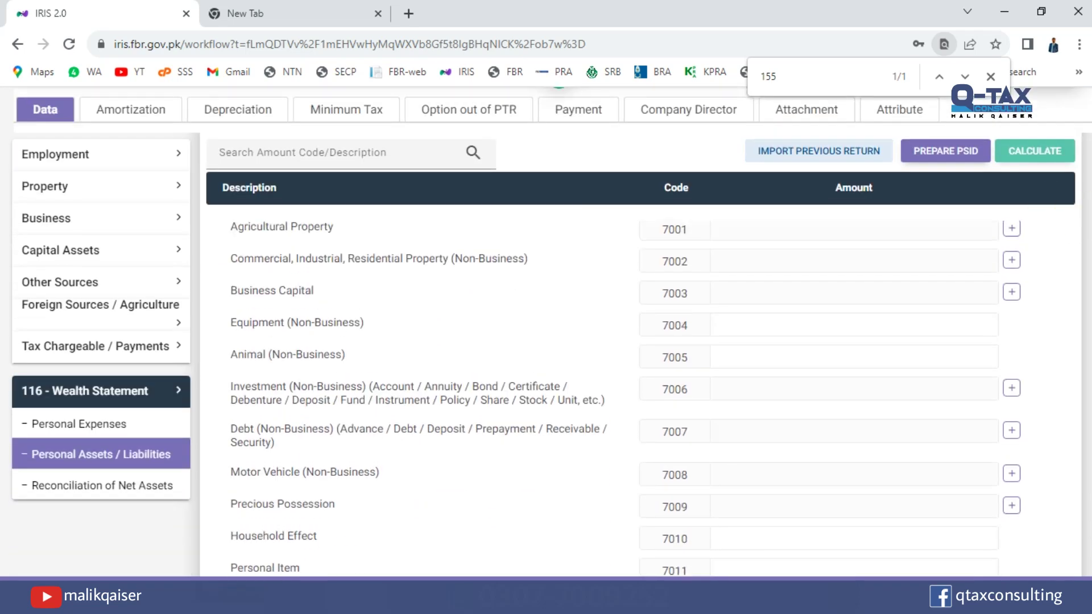
scroll(1024, 318, "up", 1)
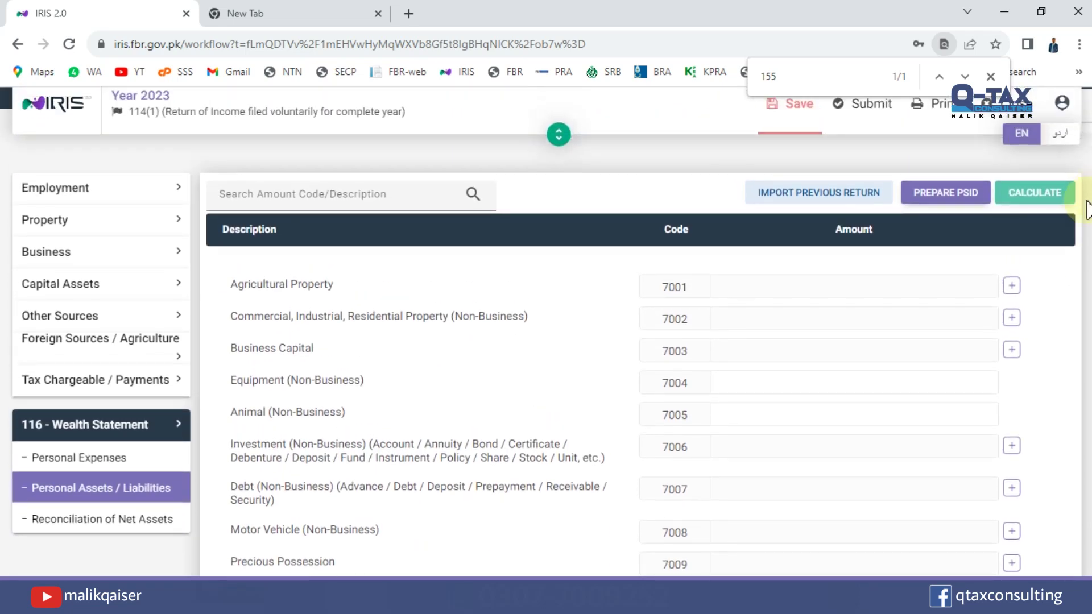
left_click(1012, 316)
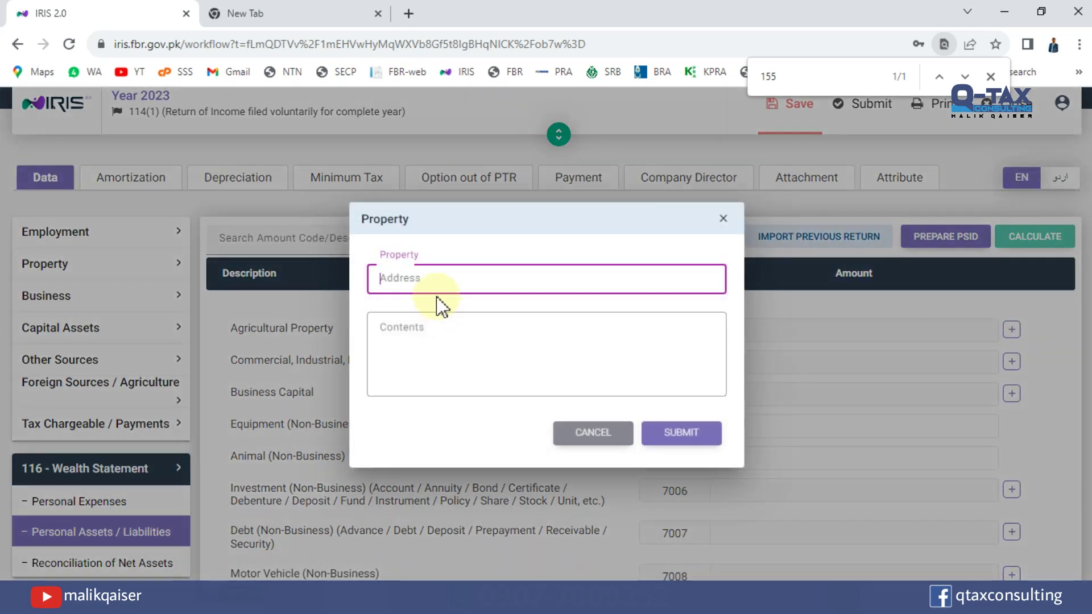
type("House No 1")
key("Tab")
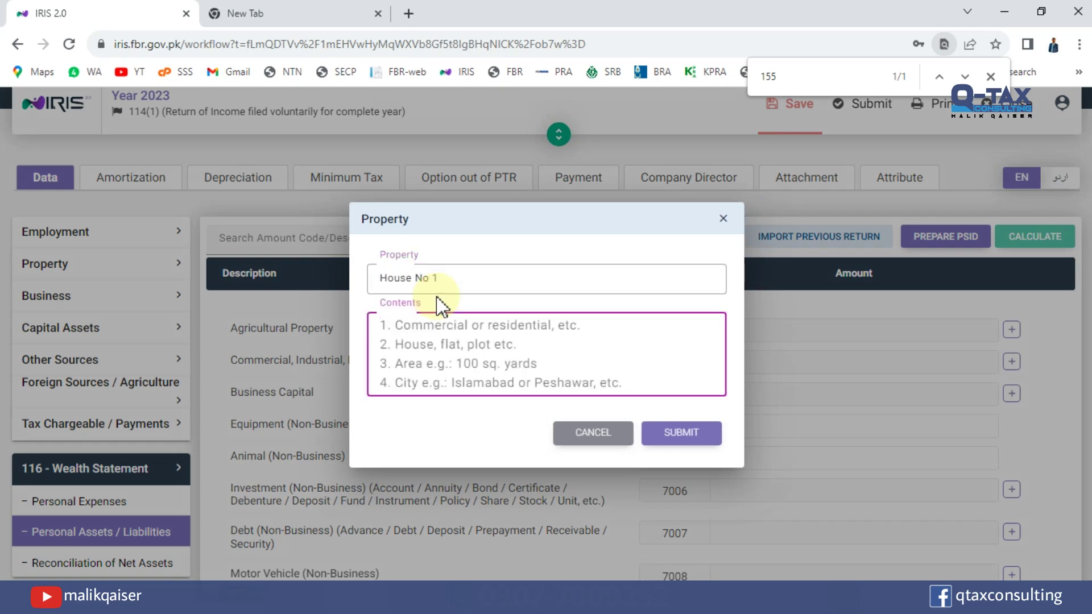
type("Islamabad")
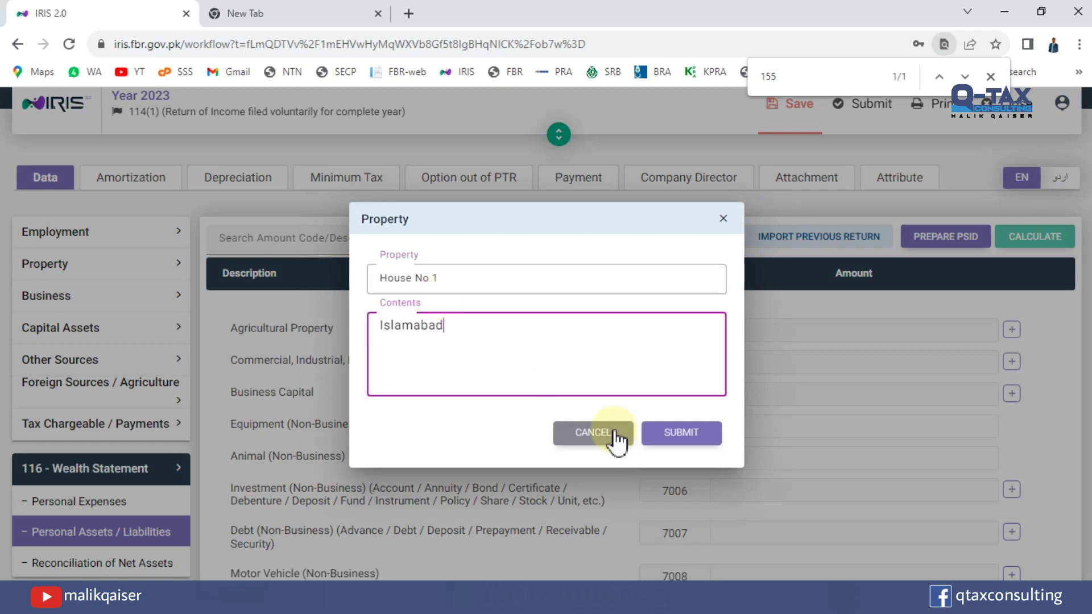
left_click(669, 434)
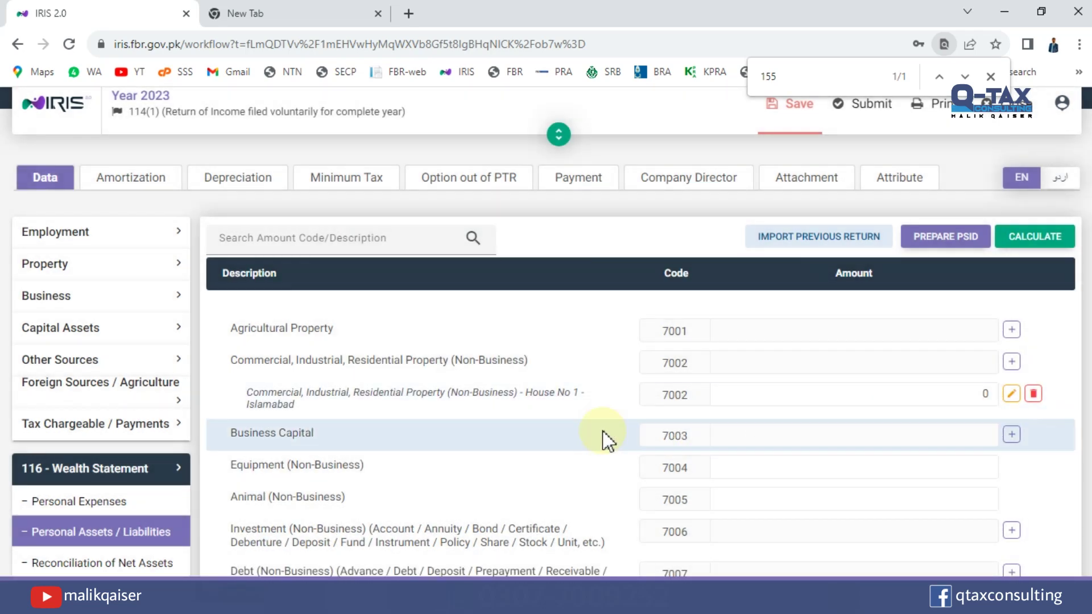
Select the House No 1 entry's amount value, still 0, for editing.
left_click(974, 402)
left_click_drag(977, 393, 996, 392)
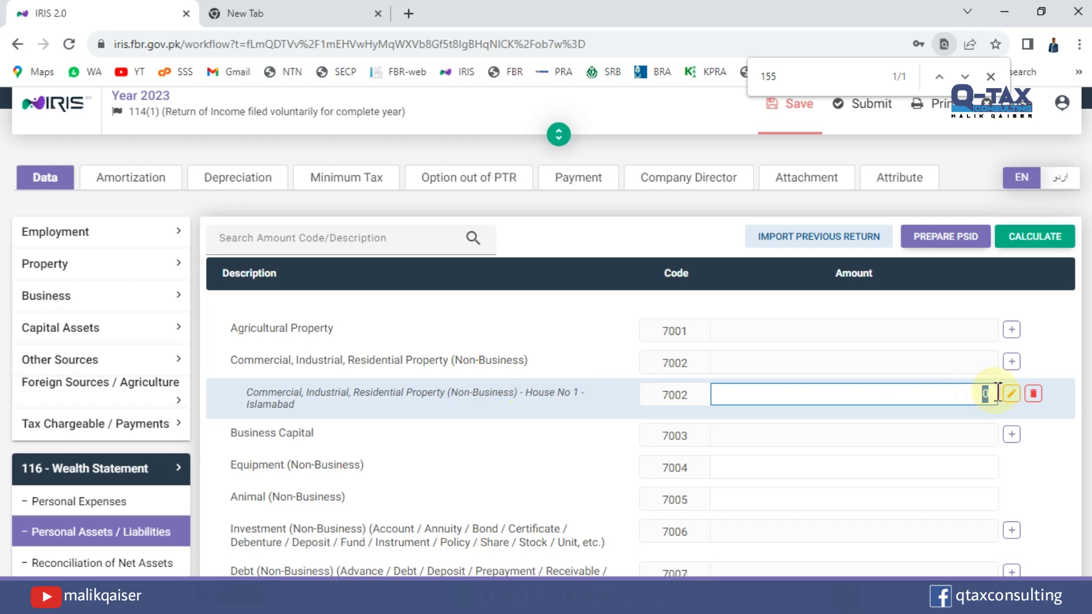
scroll(853, 343, "down", 2)
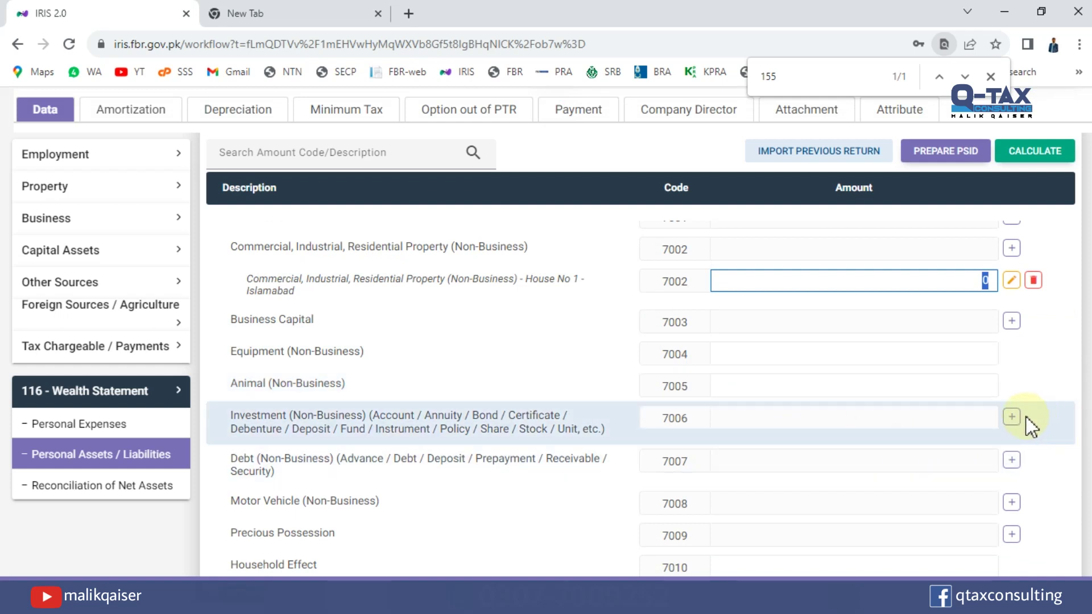
Add a code 7006 investment entry with the account number and bank HBL.
left_click(230, 414)
left_click_drag(252, 414, 330, 414)
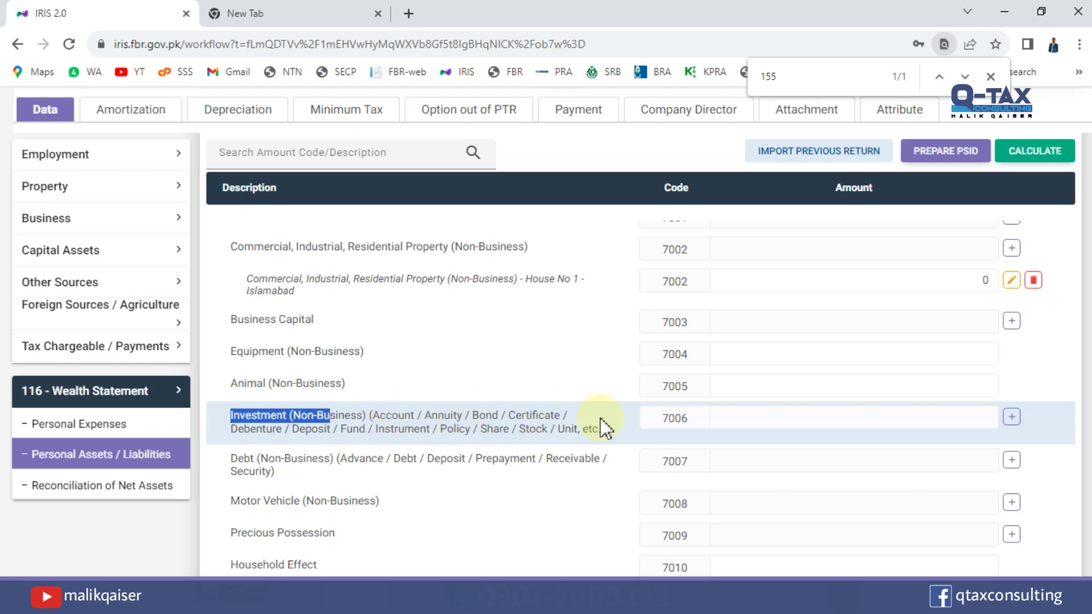
left_click(1012, 417)
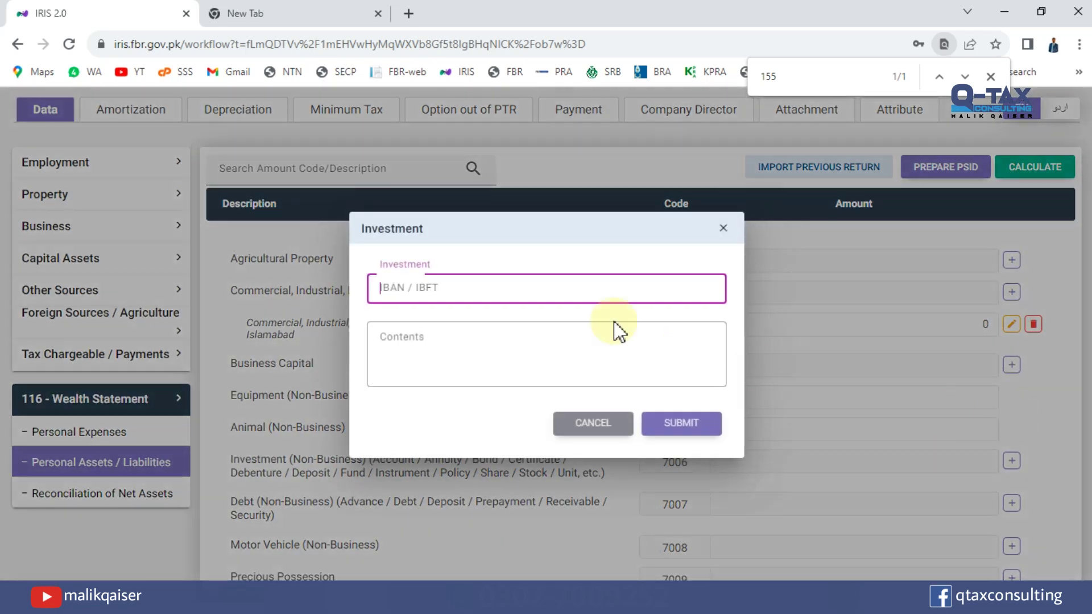
type("12345678")
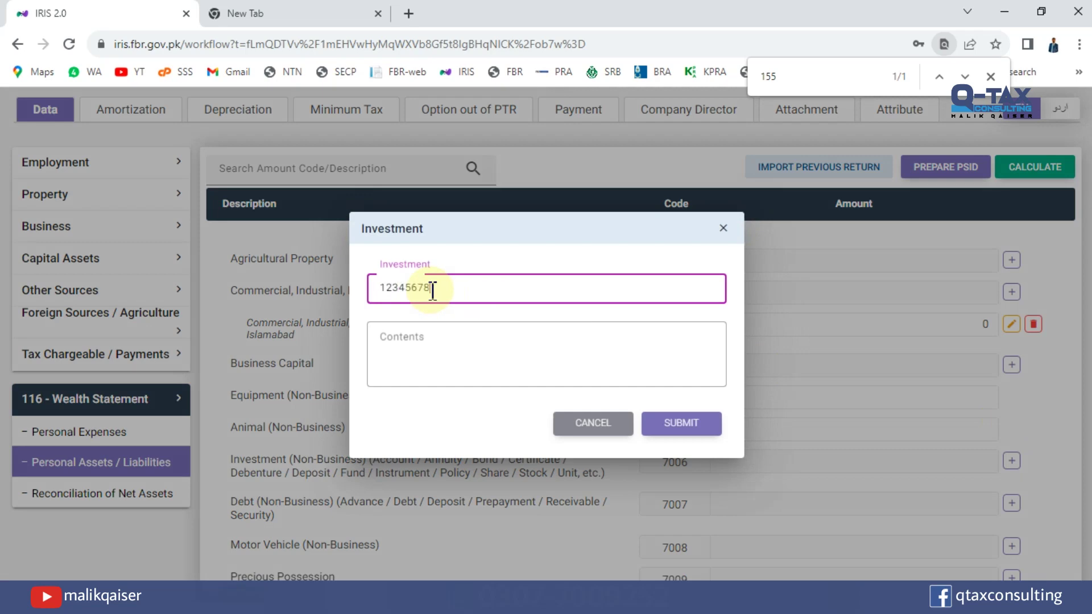
left_click(434, 337)
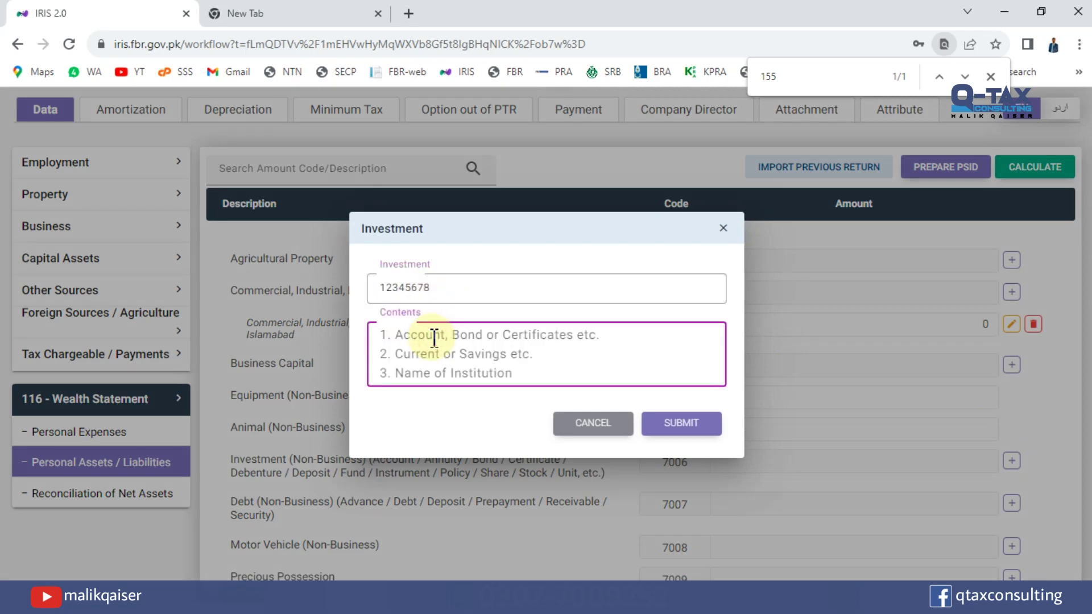
left_click(435, 339)
type("HBL")
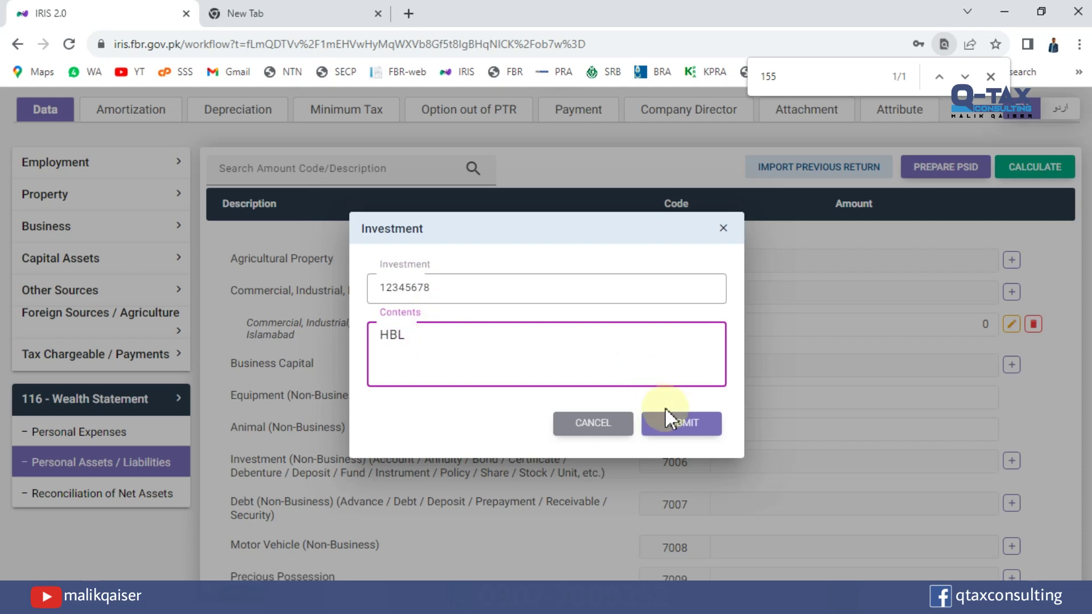
left_click(675, 424)
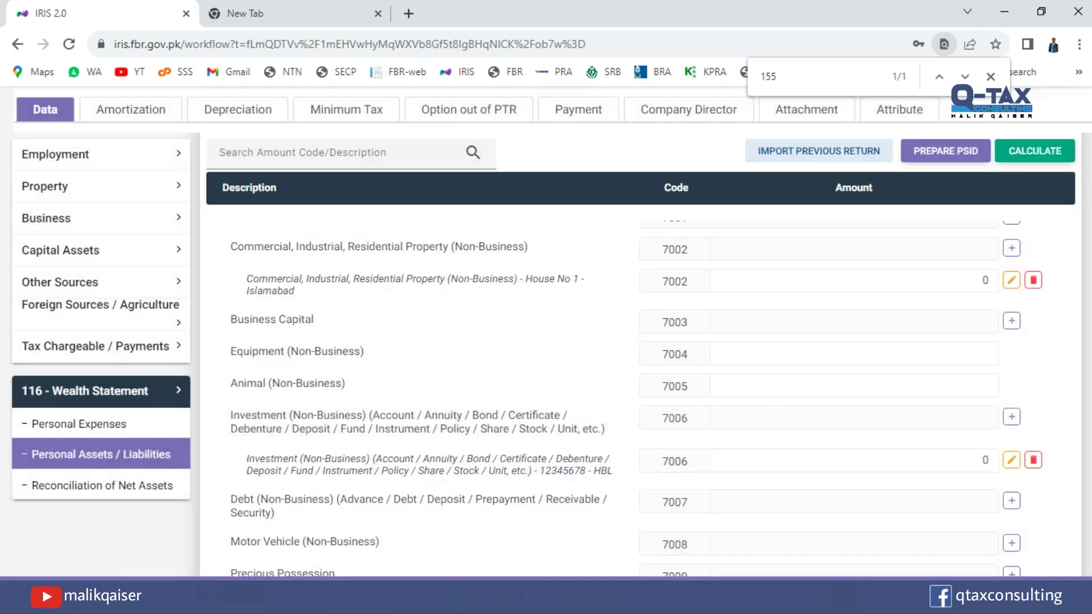
Enter the HBL investment amount so it shows 323,454.
scroll(864, 375, "down", 2)
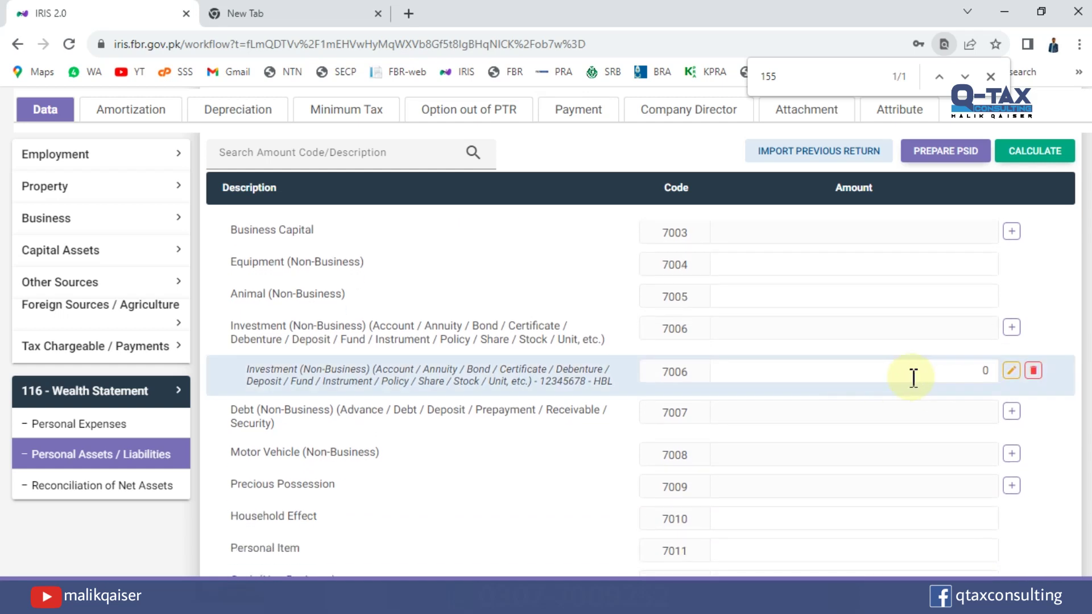
double_click(989, 374)
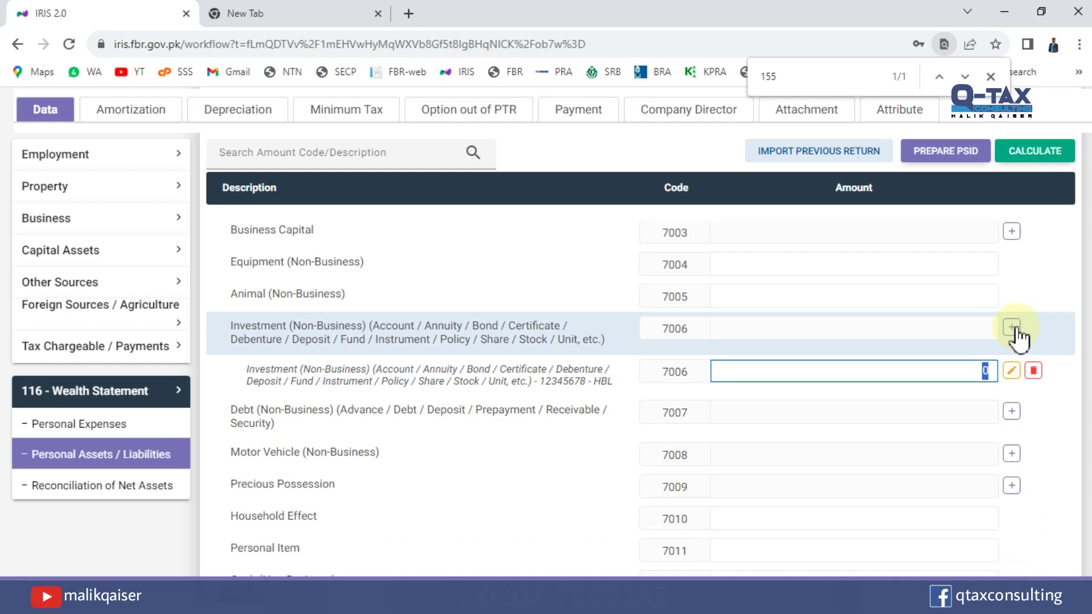
type("23,454")
key("alt")
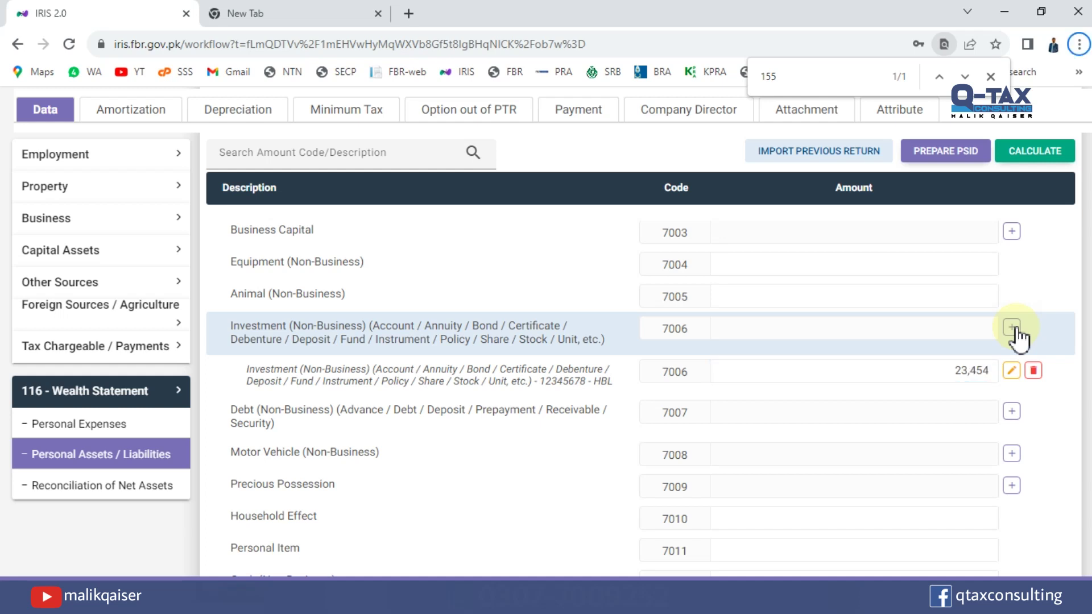
left_click(942, 368)
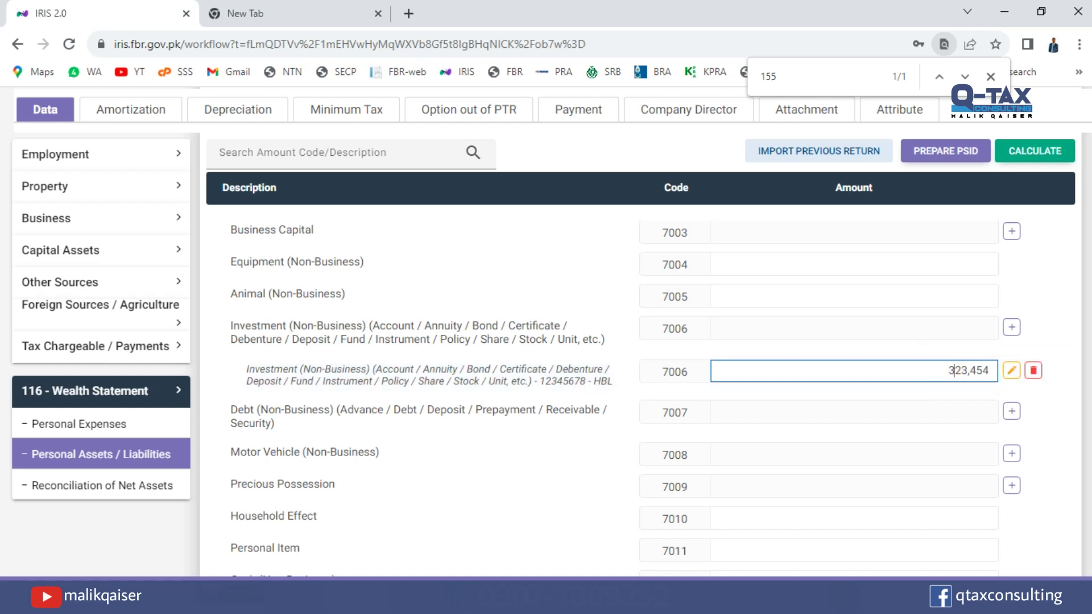
Review the Motor Vehicle through Cash (Non-Business) rows, then recalculate total assets to 3,006,097.
scroll(952, 246, "down", 2)
scroll(951, 246, "down", 1)
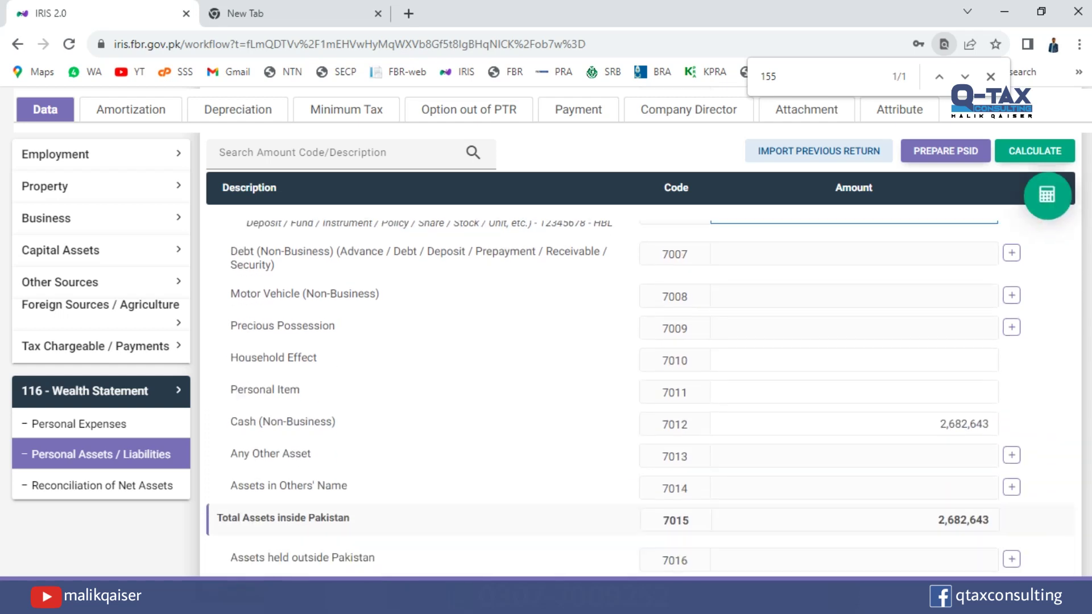
scroll(536, 455, "up", 1)
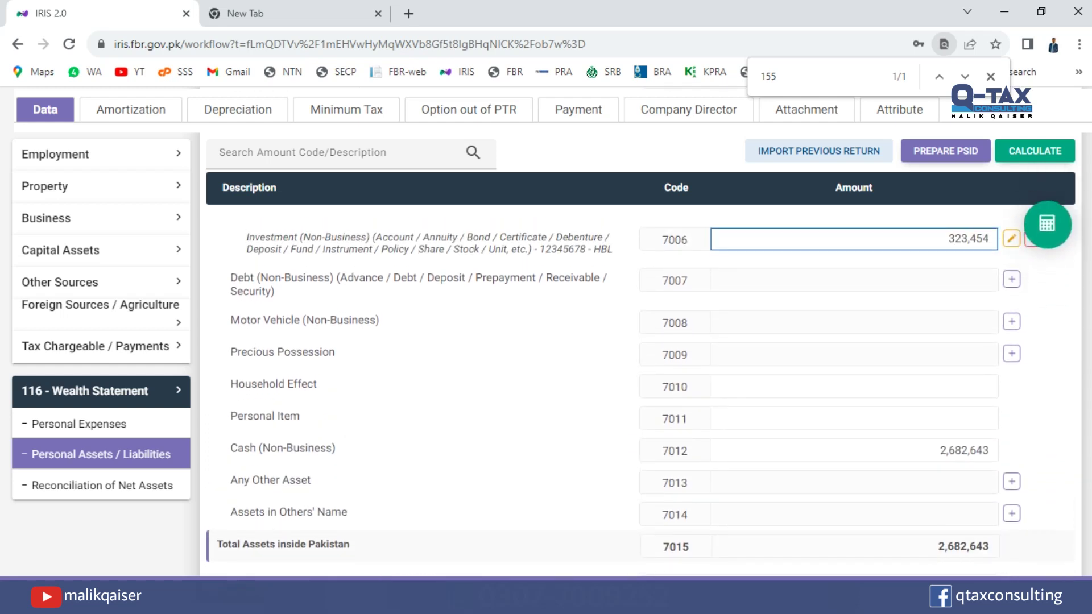
left_click_drag(230, 319, 294, 320)
left_click_drag(237, 354, 325, 355)
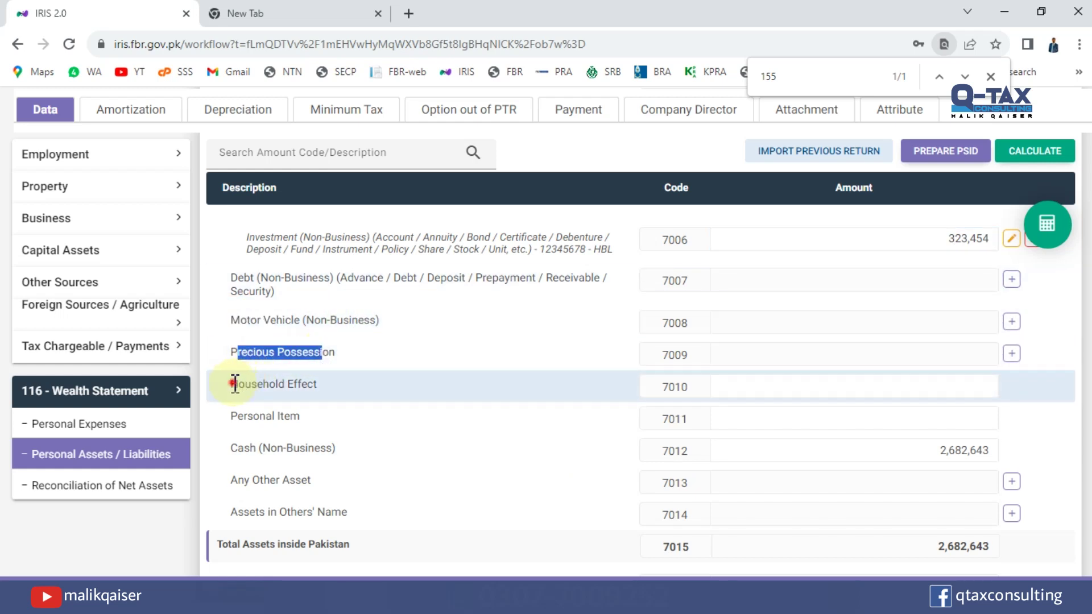
left_click_drag(230, 385, 307, 390)
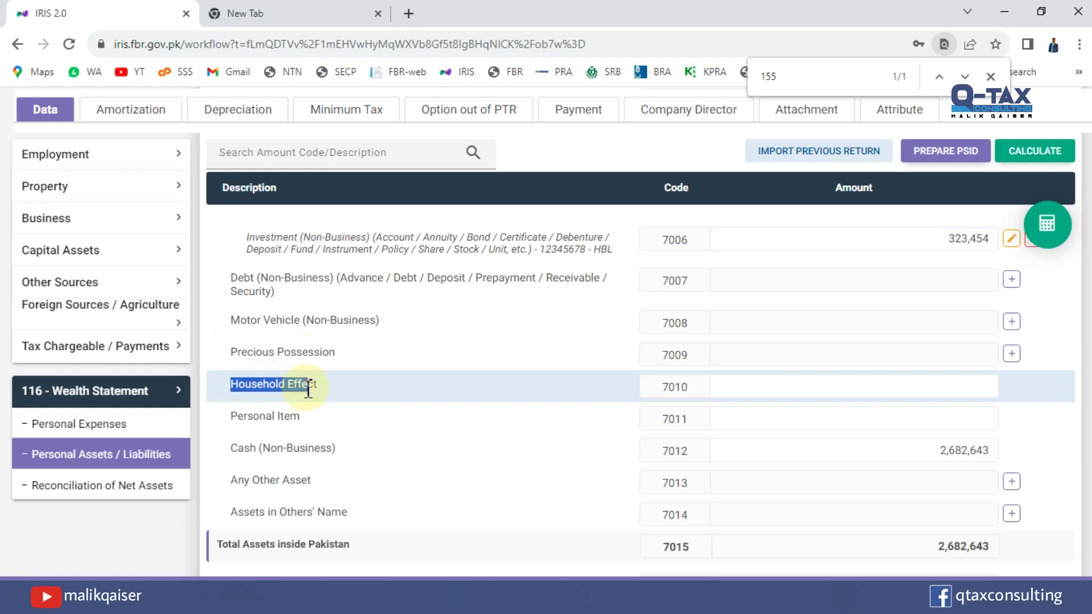
left_click_drag(233, 417, 312, 426)
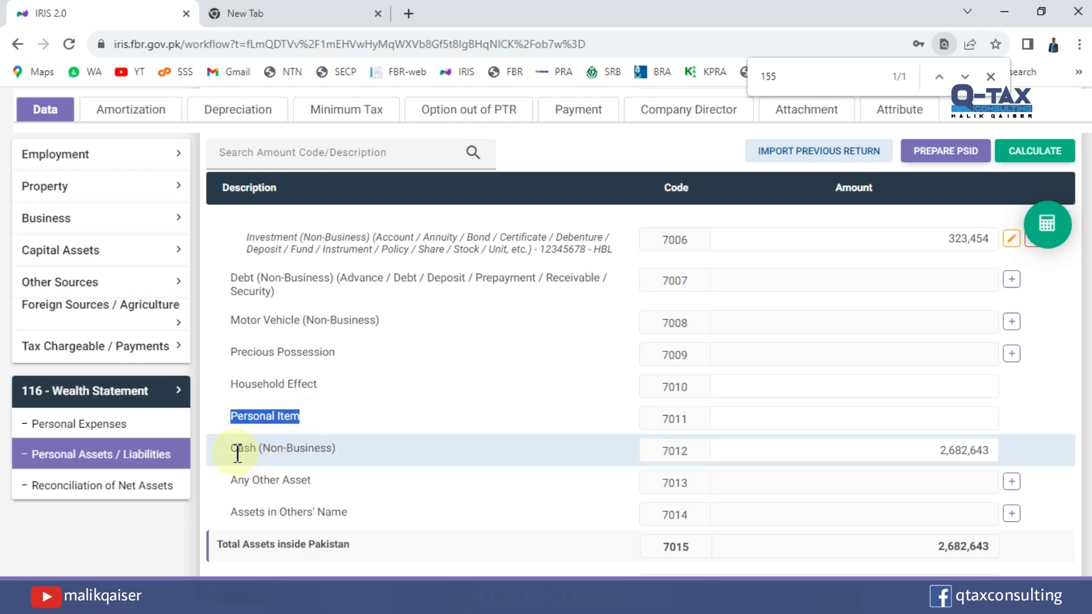
left_click_drag(237, 449, 353, 442)
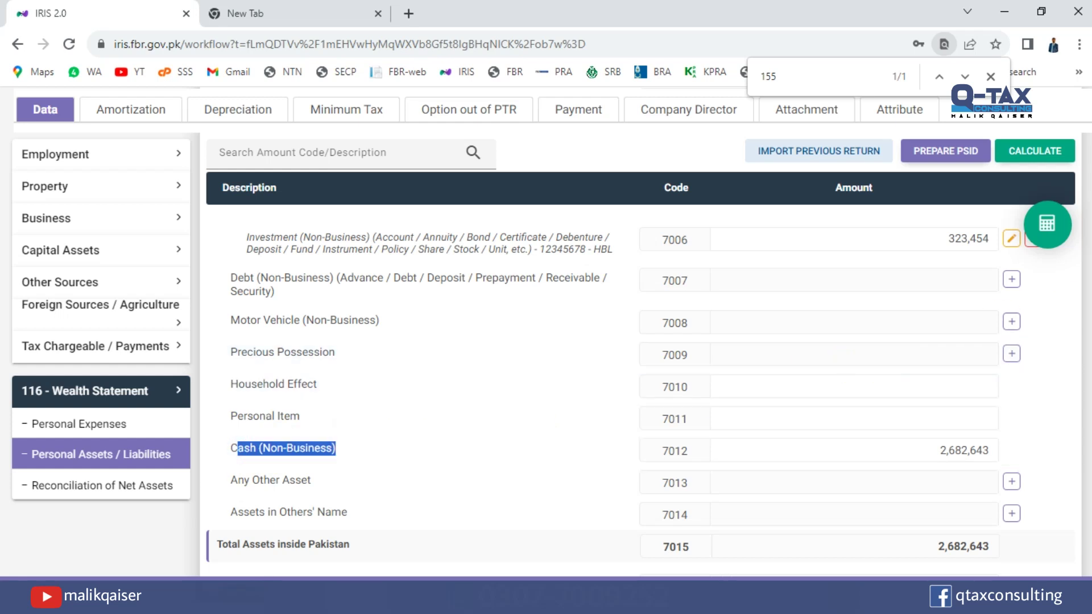
scroll(642, 375, "down", 3)
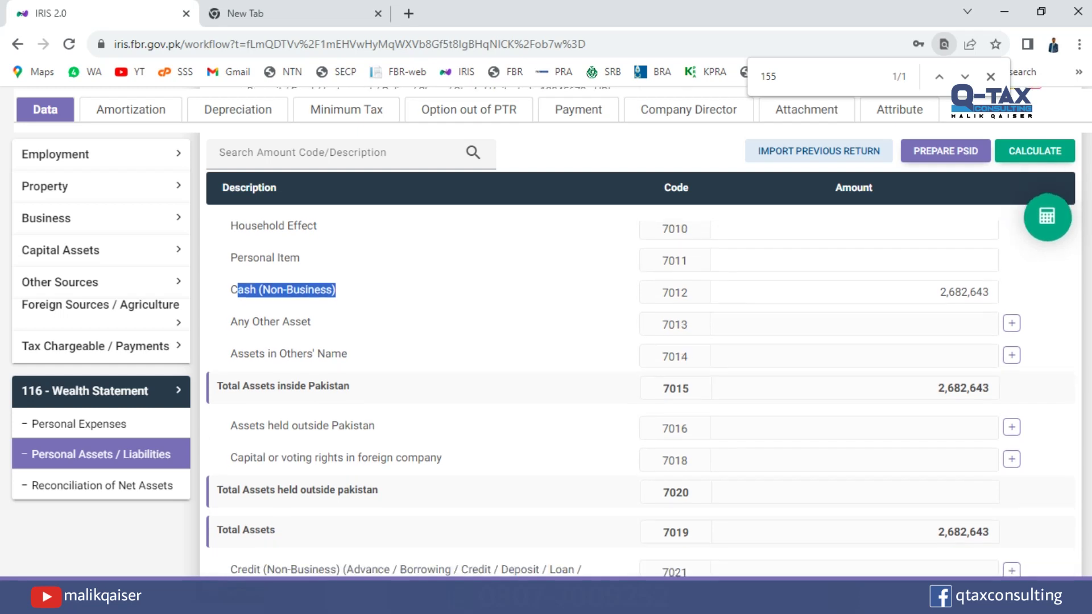
left_click(1033, 152)
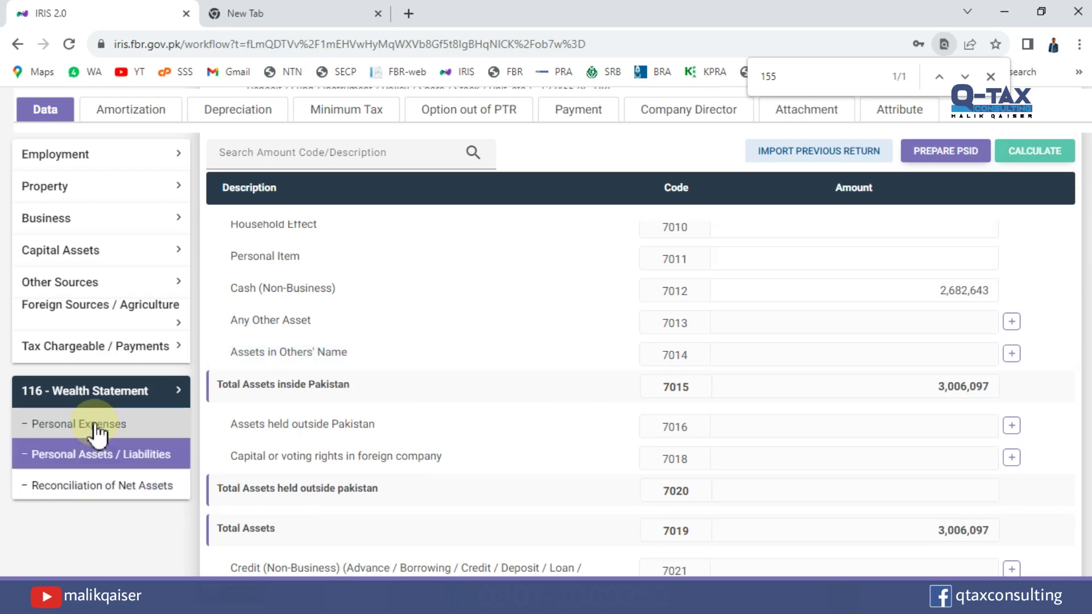
Enter 420,049 under code 7087, correcting an extra digit, and recalculate.
left_click(66, 427)
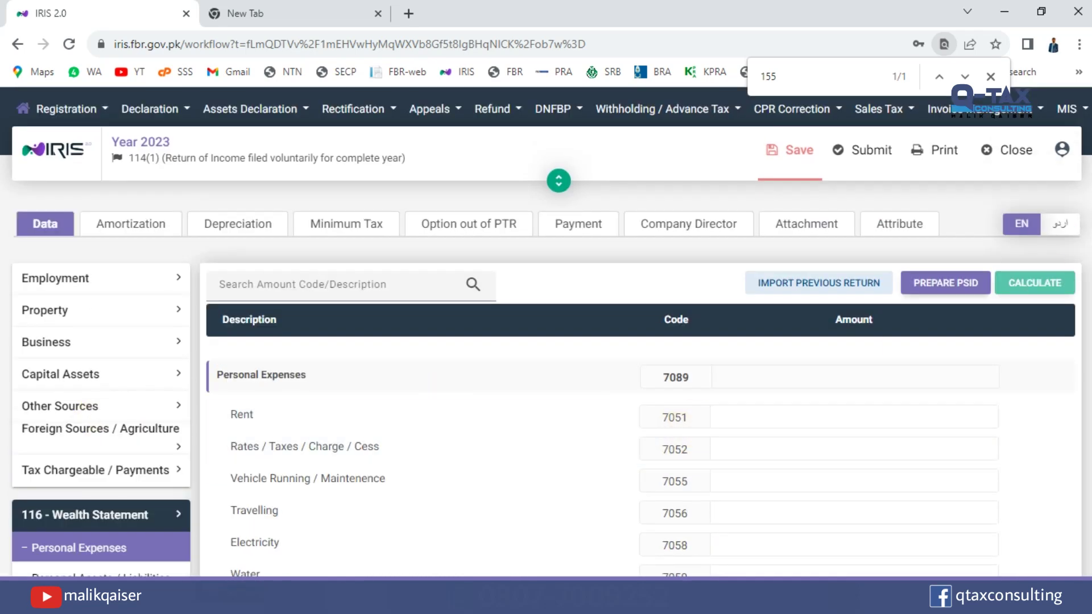
scroll(299, 296, "down", 3)
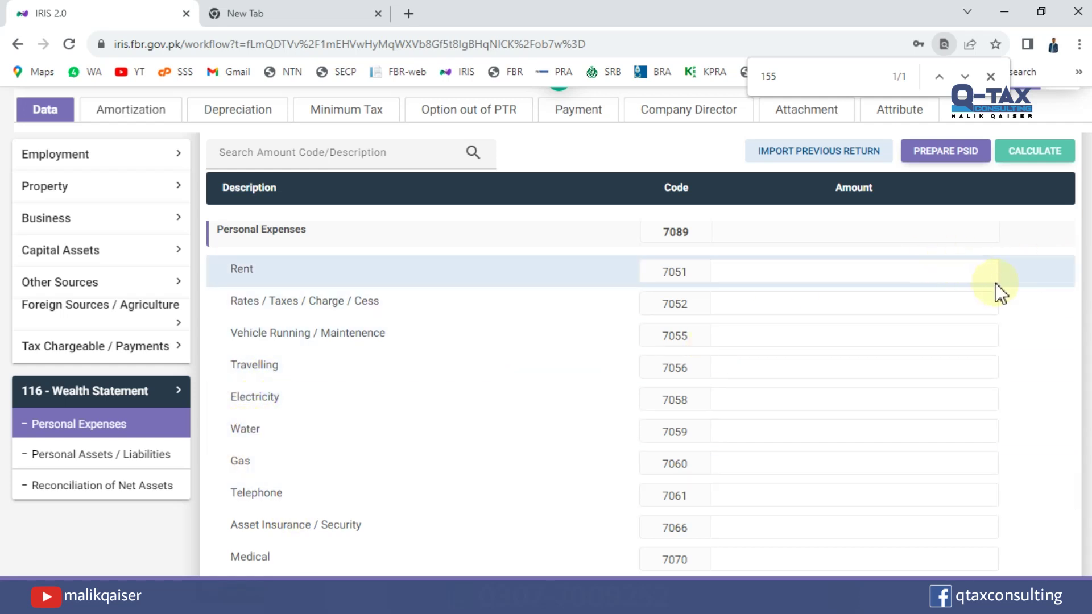
scroll(613, 397, "down", 3)
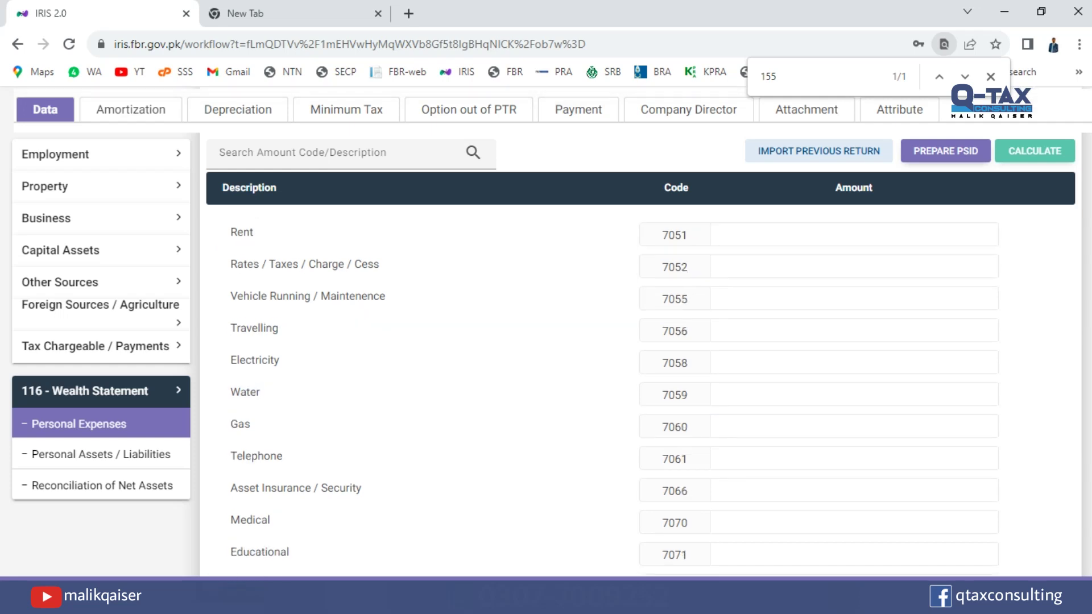
scroll(819, 541, "down", 2)
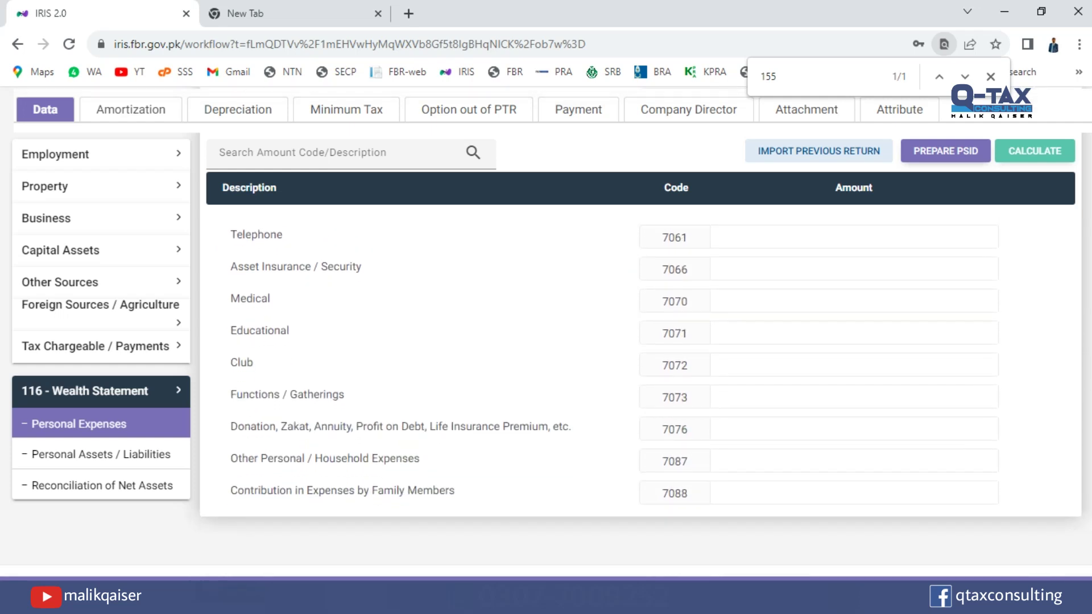
left_click(803, 453)
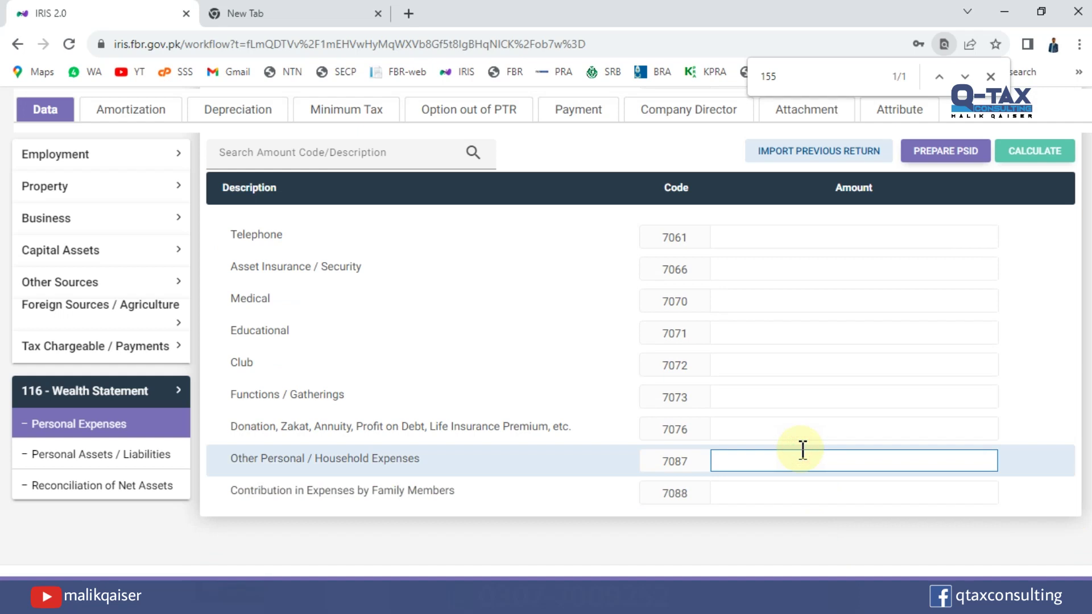
type("4200493")
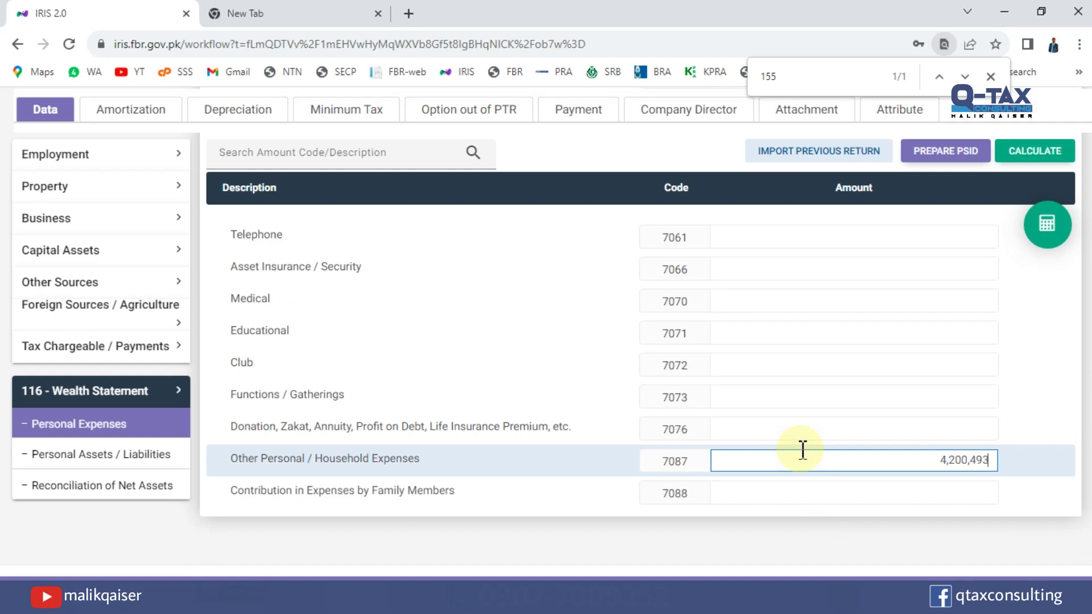
key("BackSpace")
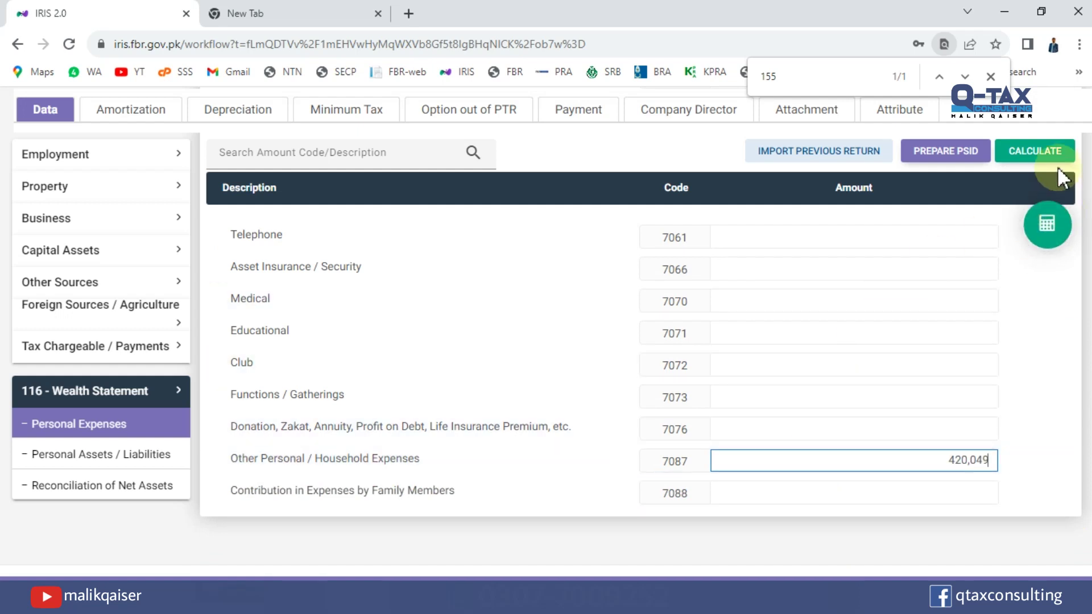
left_click(1055, 161)
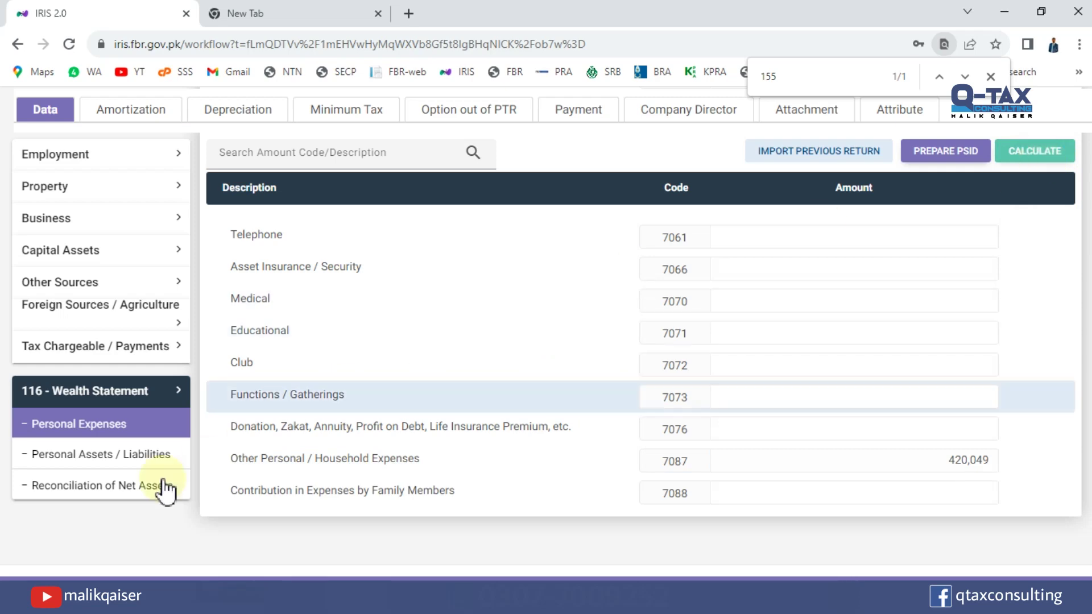
Check the reconciliation: outflows of 420,049 and an unreconciled amount of -214,497.
left_click(108, 488)
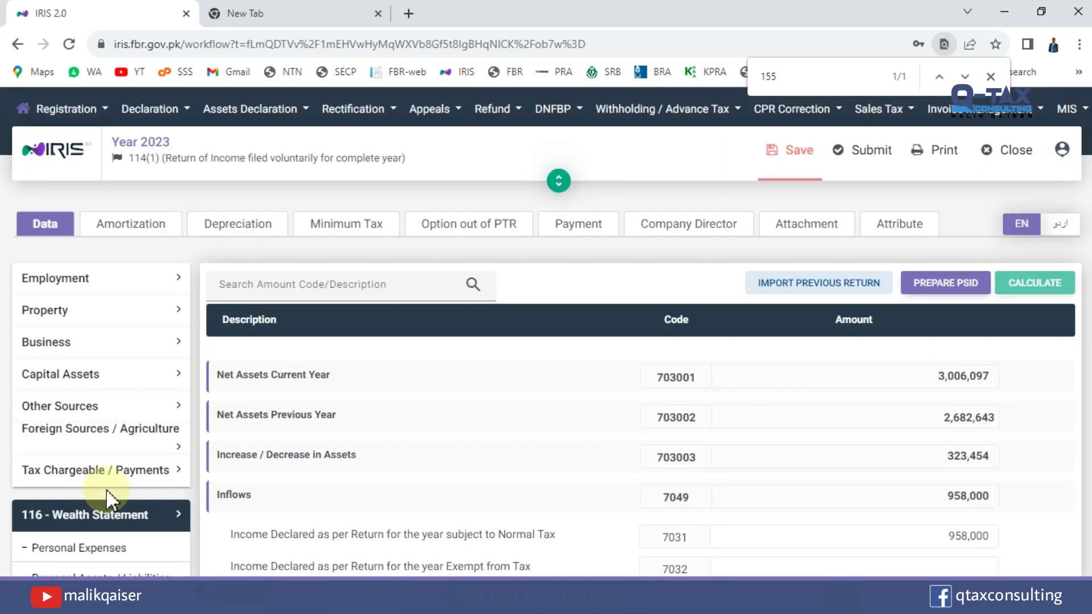
scroll(600, 332, "down", 8)
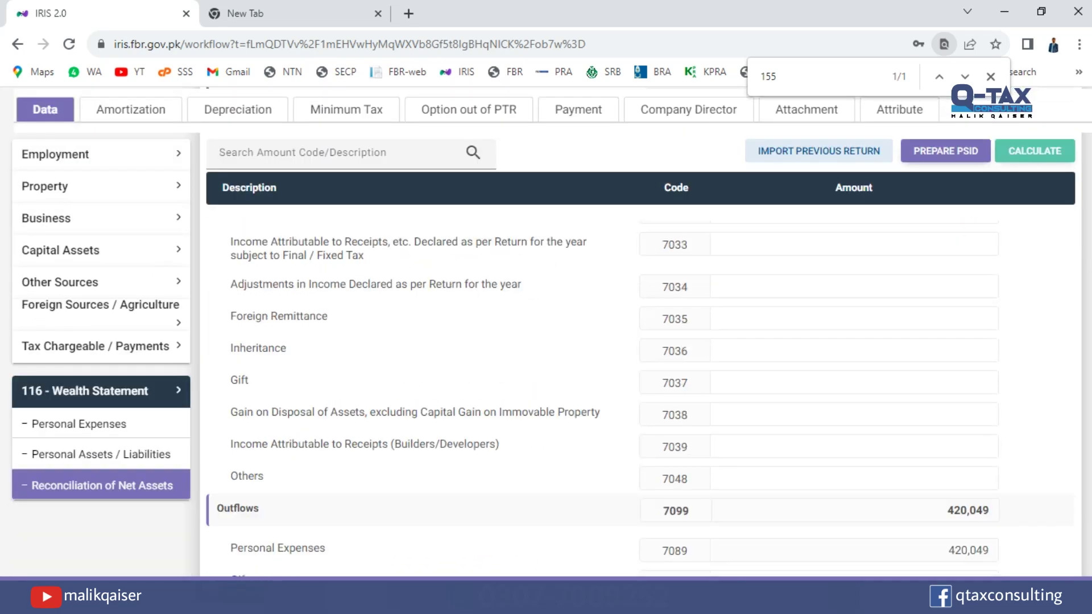
scroll(600, 331, "down", 2)
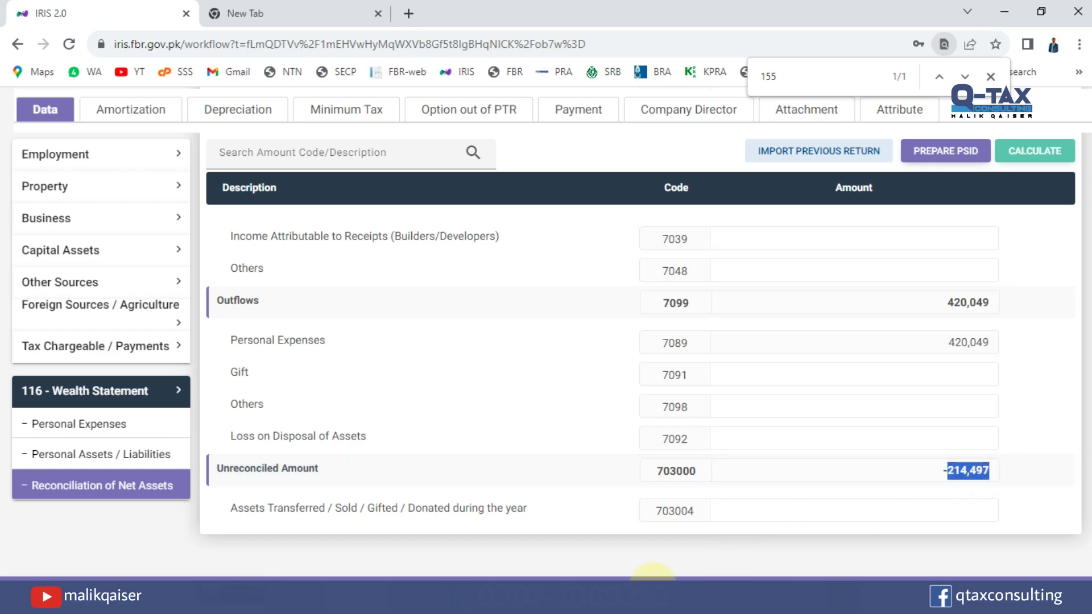
Delete the 2,682,643 amount under code 7012 and recalculate, leaving total assets of 323,454.
left_click(97, 455)
scroll(581, 473, "up", 7)
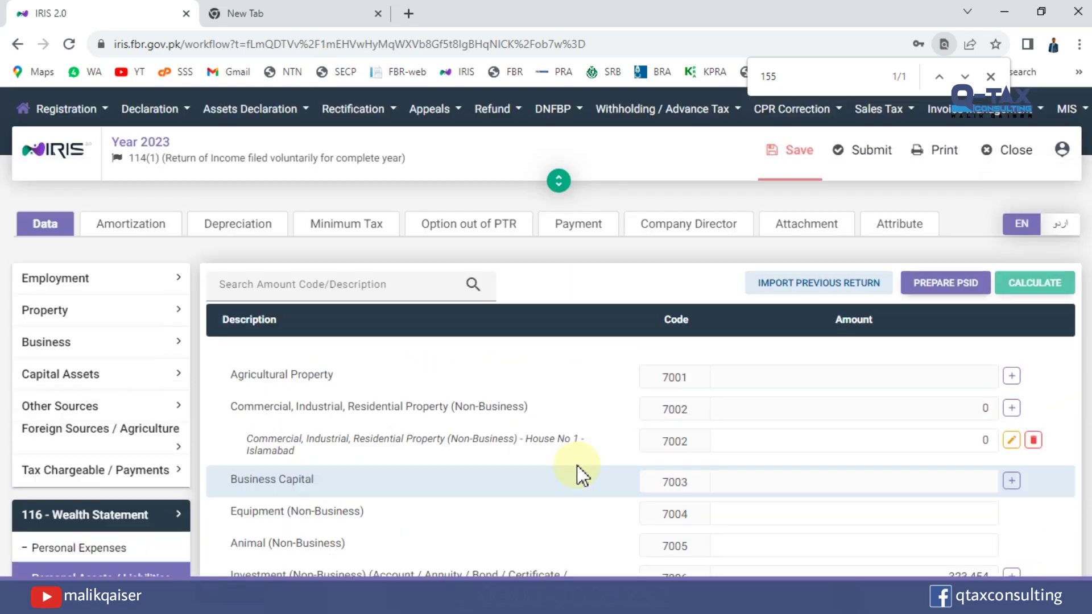
scroll(640, 392, "down", 3)
scroll(882, 322, "down", 5)
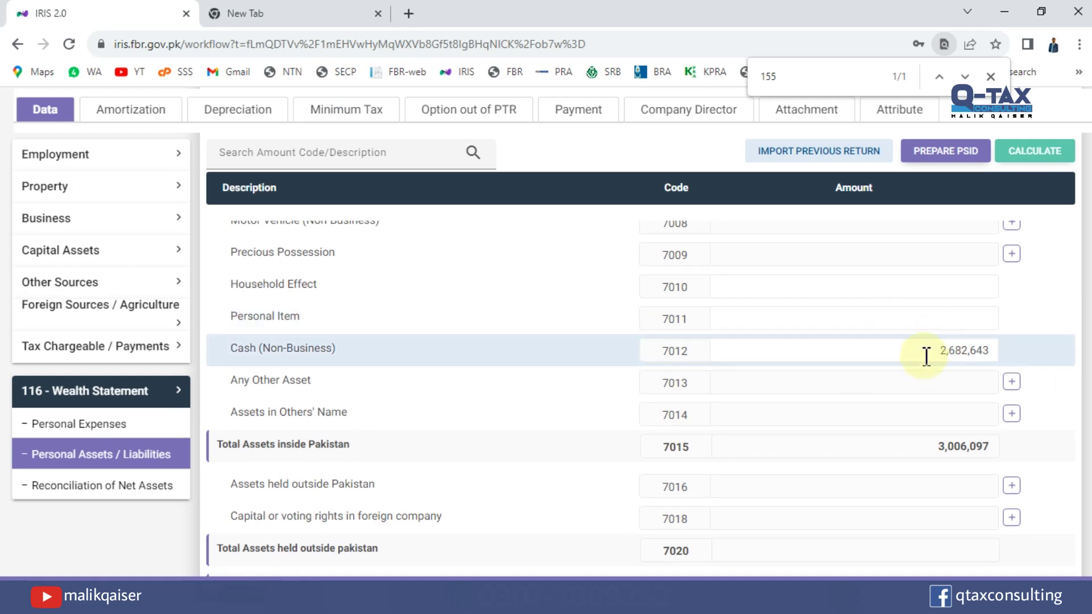
left_click_drag(924, 353, 1011, 354)
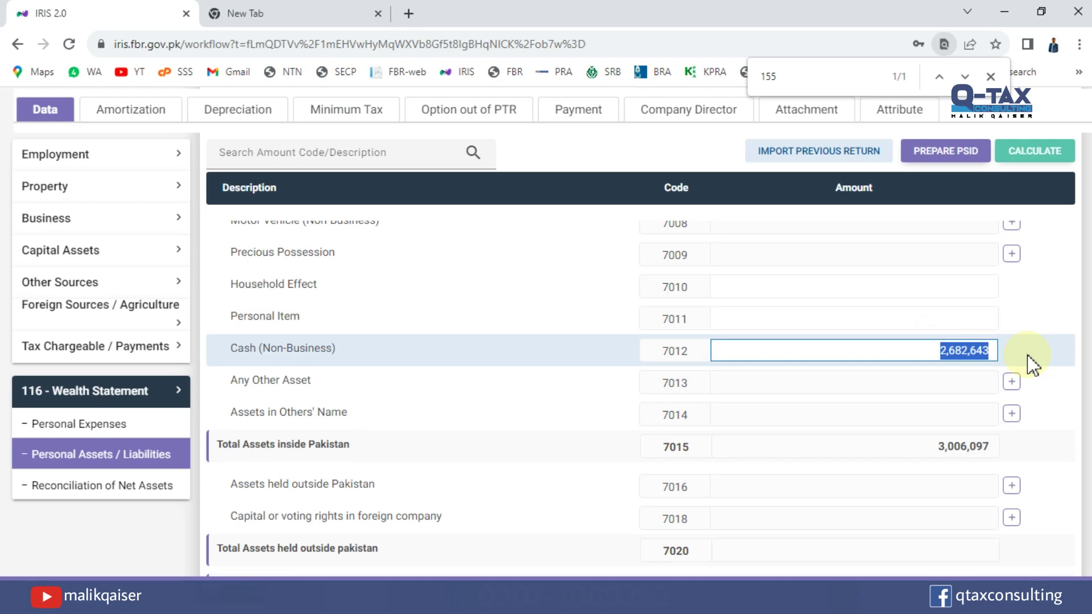
key("BackSpace")
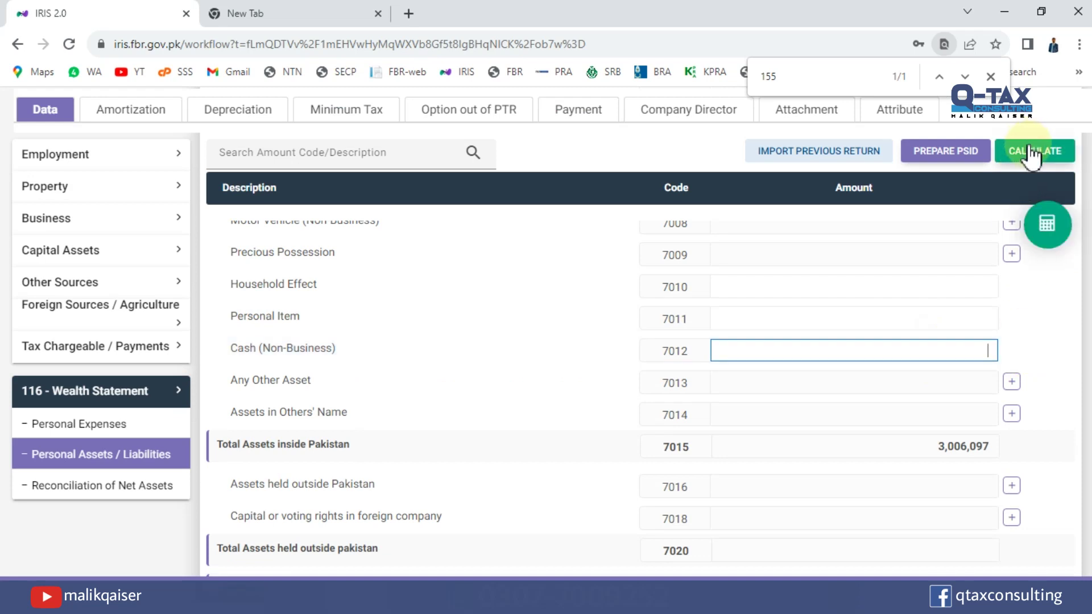
left_click(1030, 152)
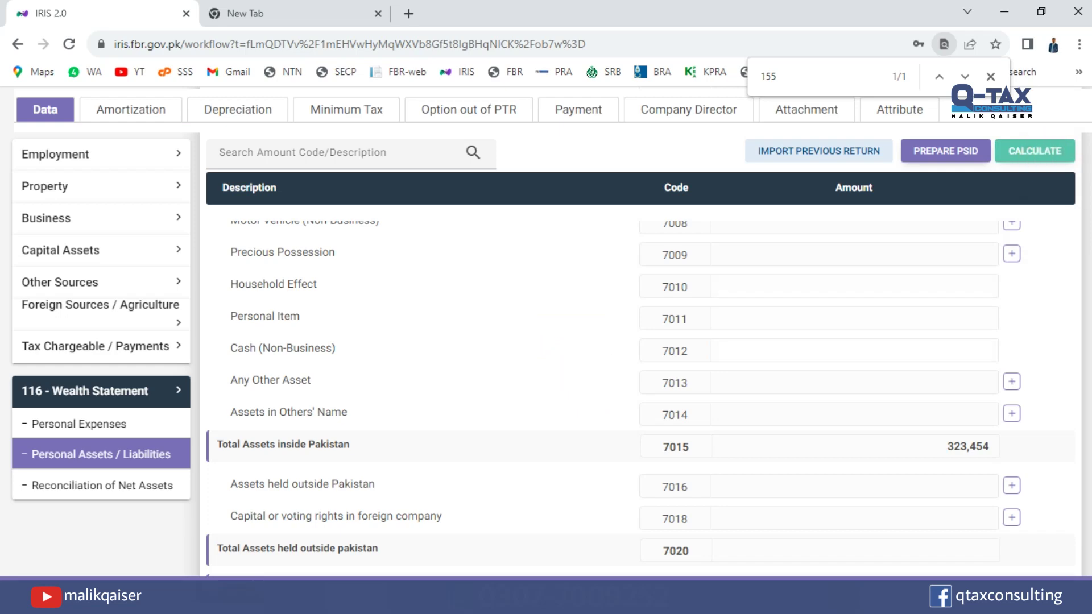
scroll(1075, 370, "down", 4)
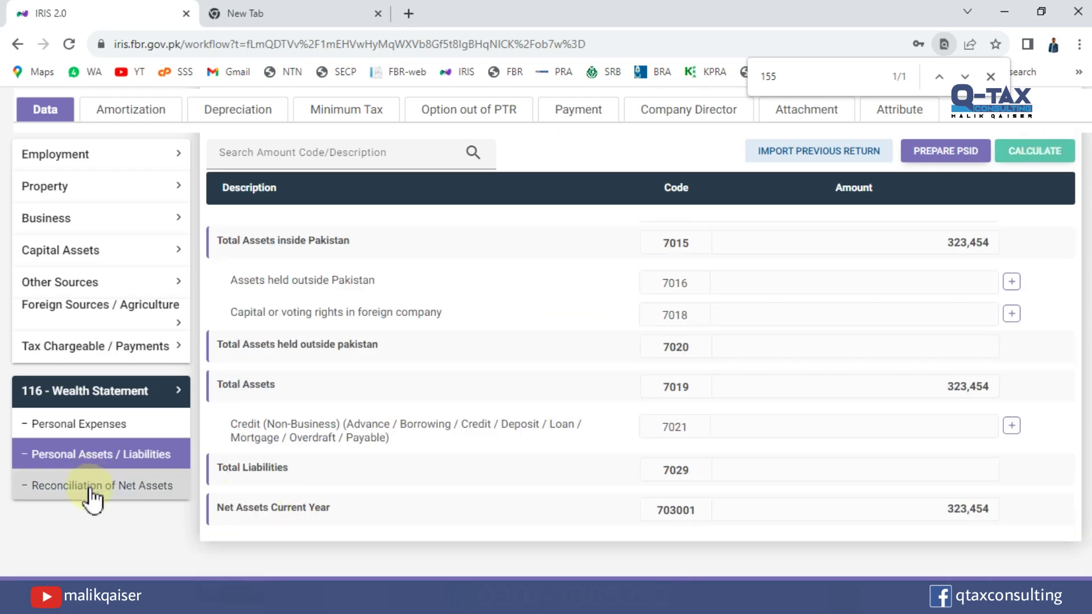
left_click(91, 488)
scroll(930, 390, "up", 8)
scroll(931, 389, "down", 6)
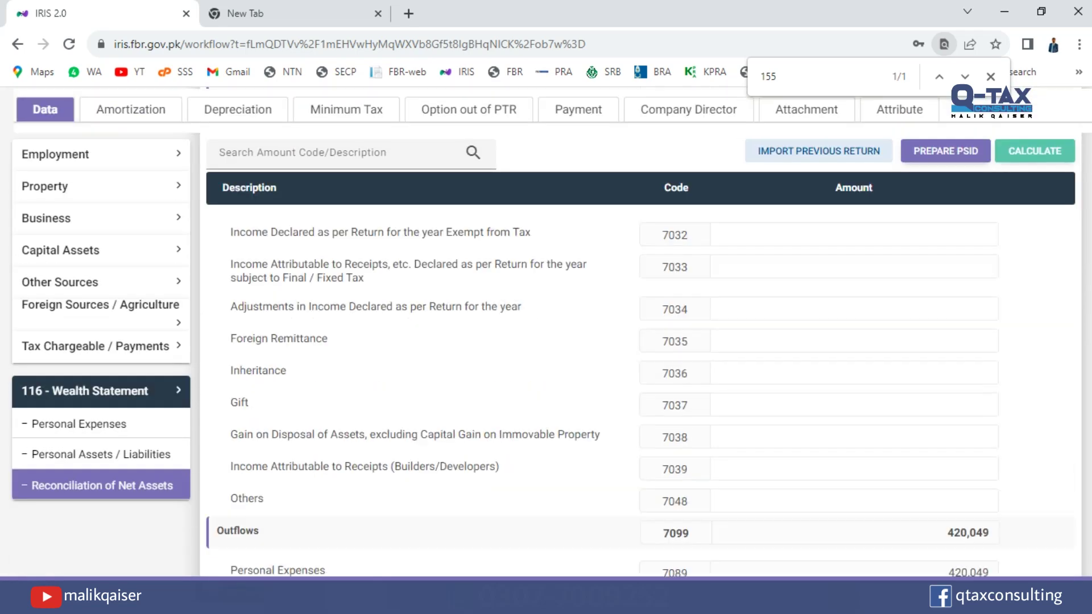
scroll(962, 553, "down", 1)
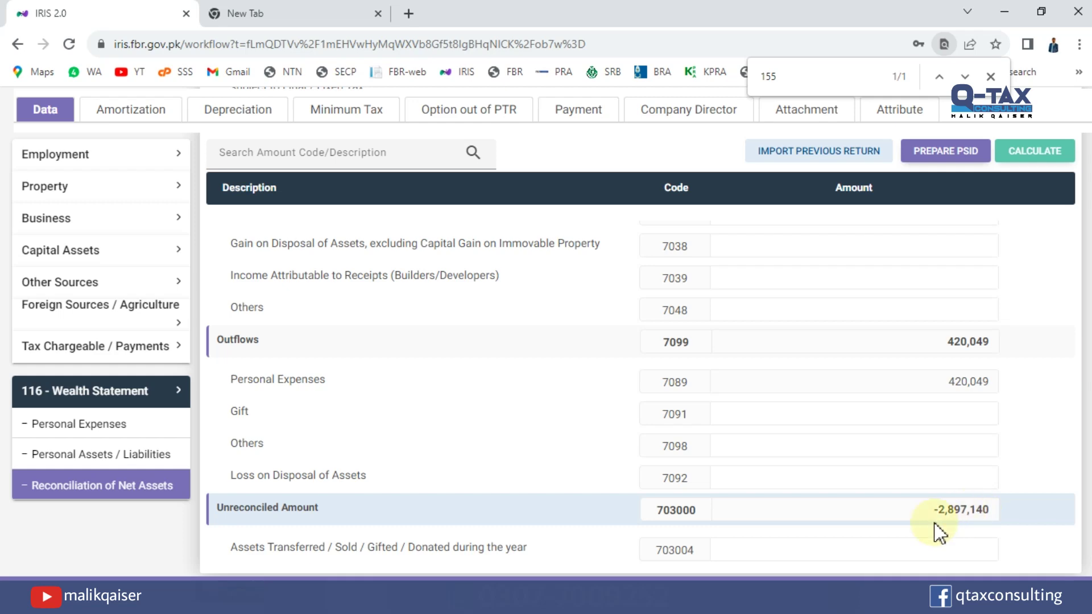
left_click(965, 506)
double_click(966, 506)
key("ctrl+c")
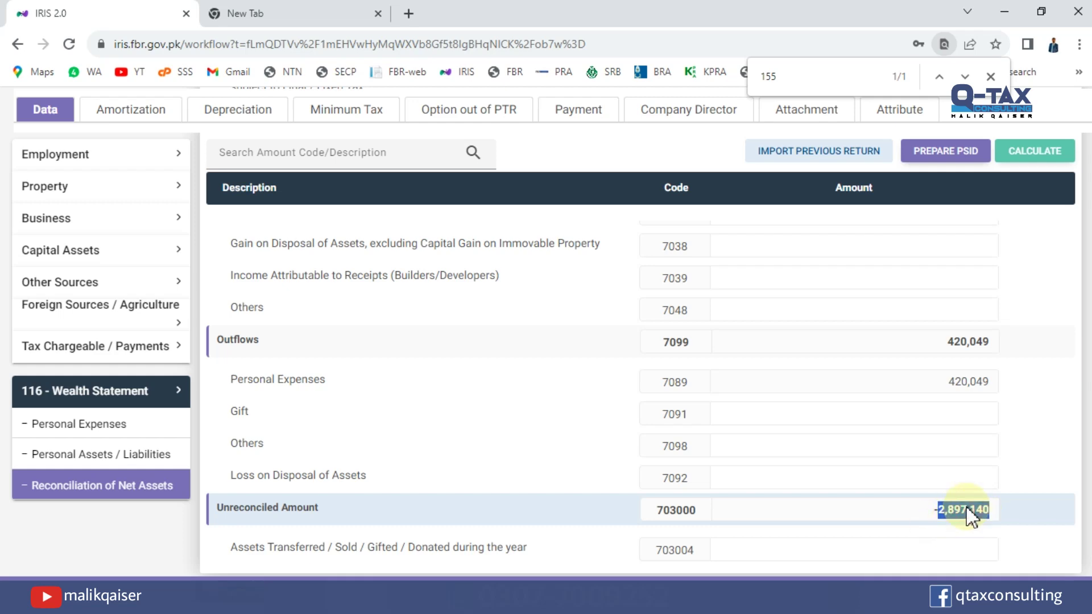
left_click(148, 455)
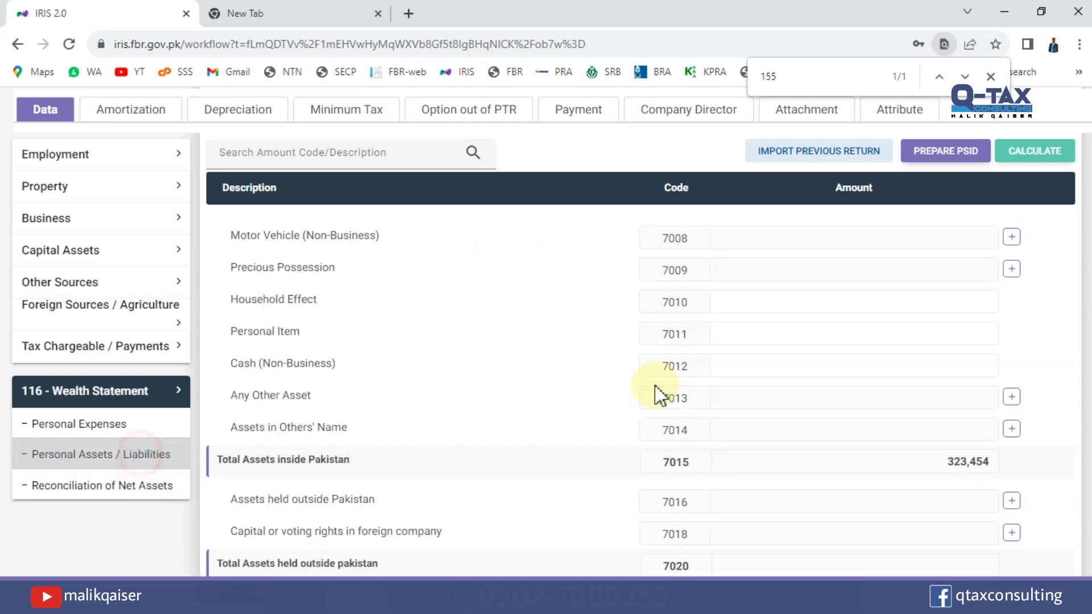
Paste 2,897,140 into code 7012 and recalculate, raising total assets to 3,220,594.
scroll(971, 404, "down", 10)
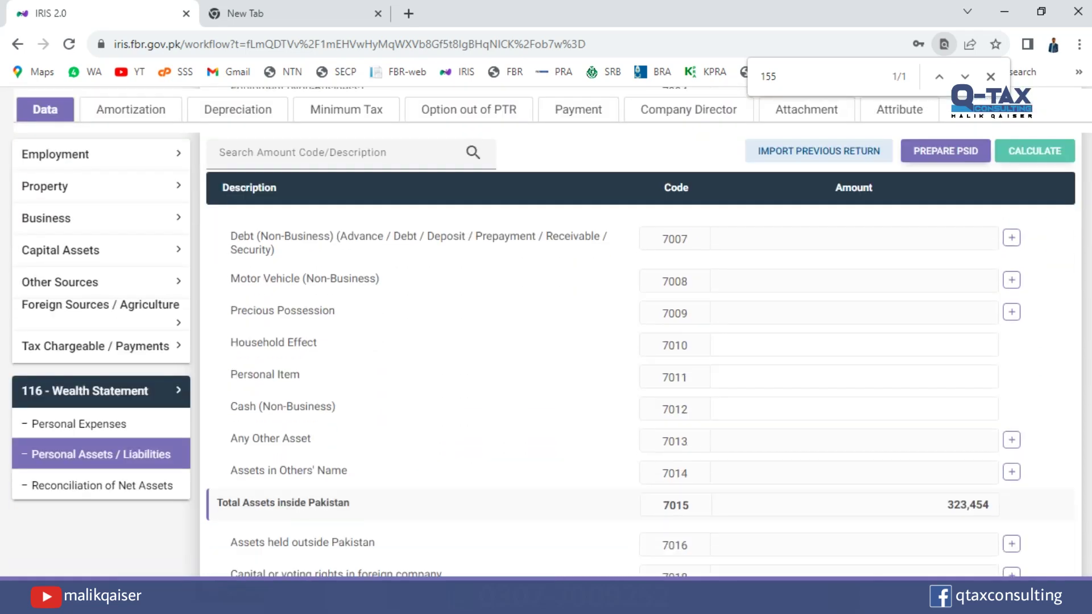
left_click(965, 386)
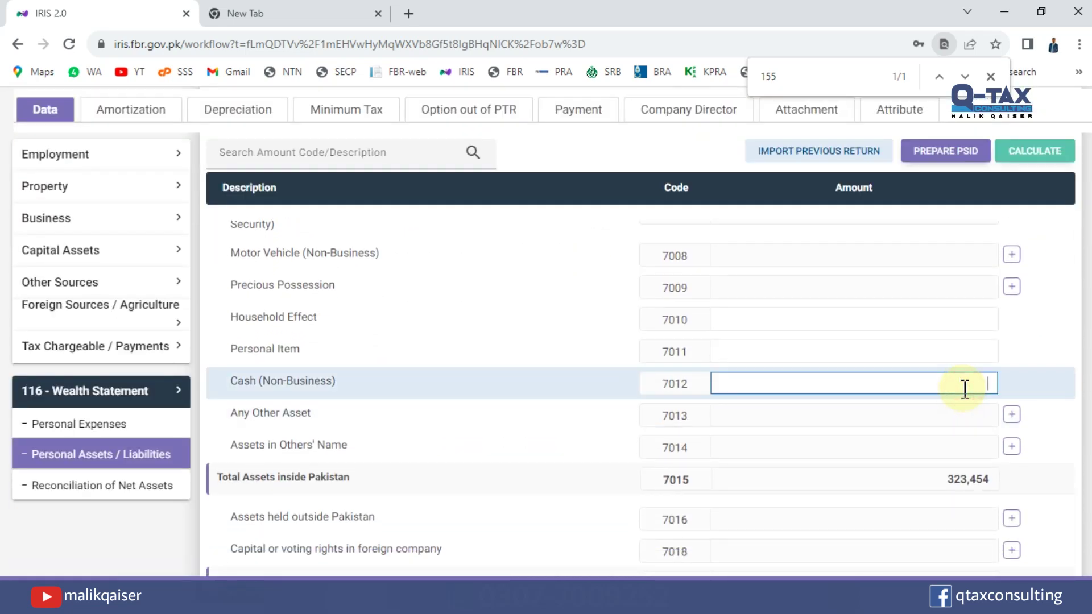
key("ctrl+v")
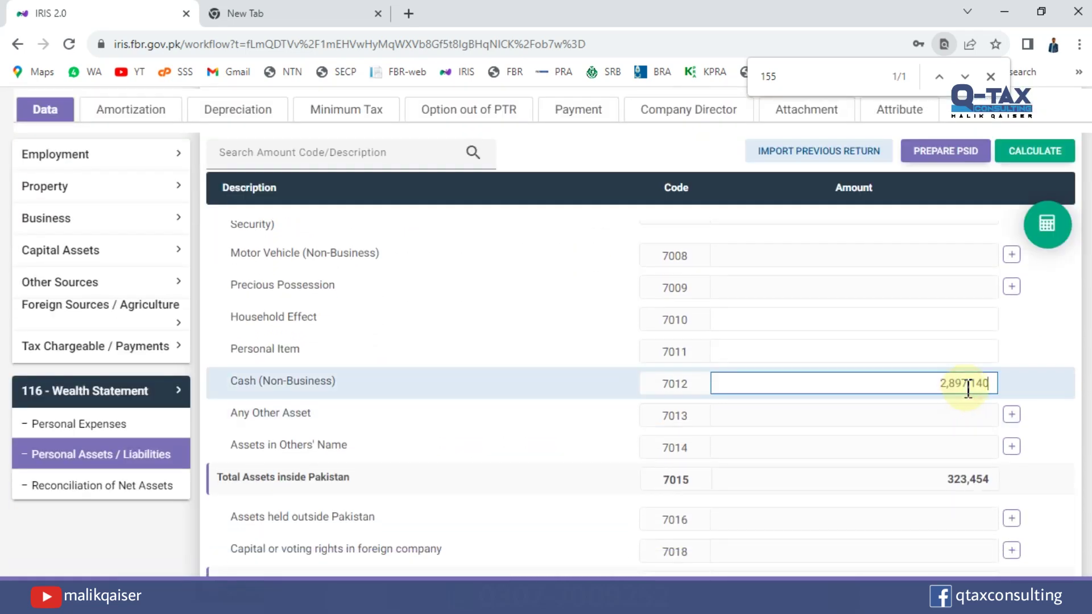
left_click(1053, 151)
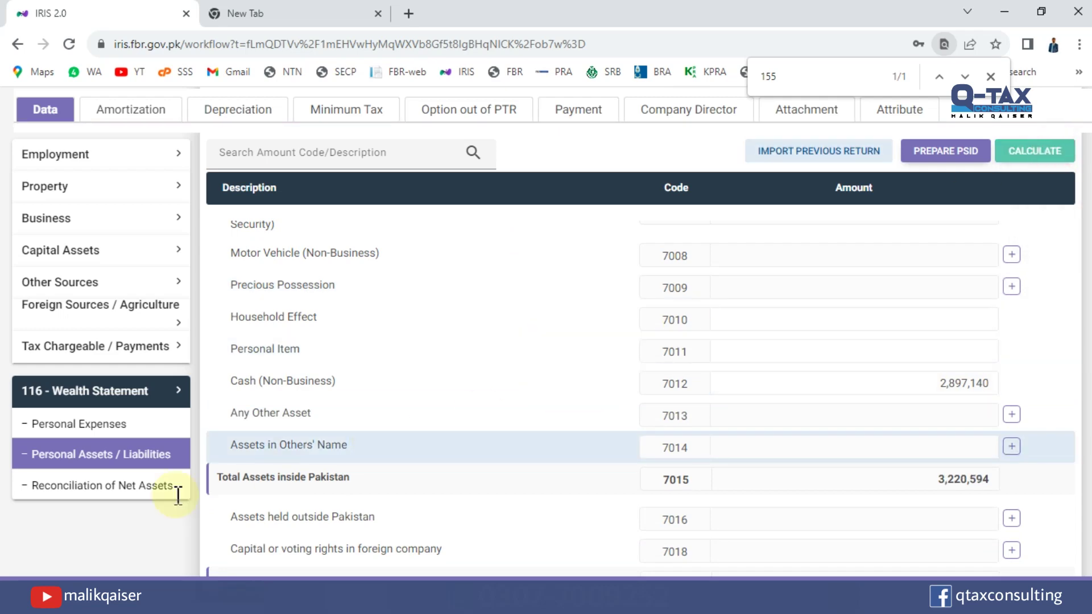
left_click(114, 485)
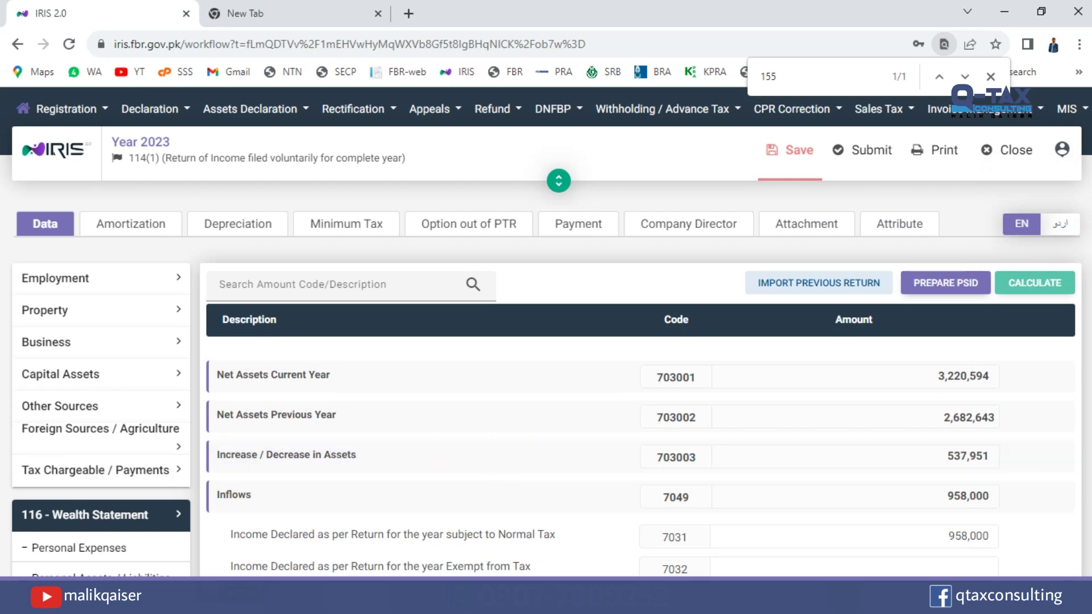
scroll(640, 376, "down", 8)
scroll(640, 375, "down", 2)
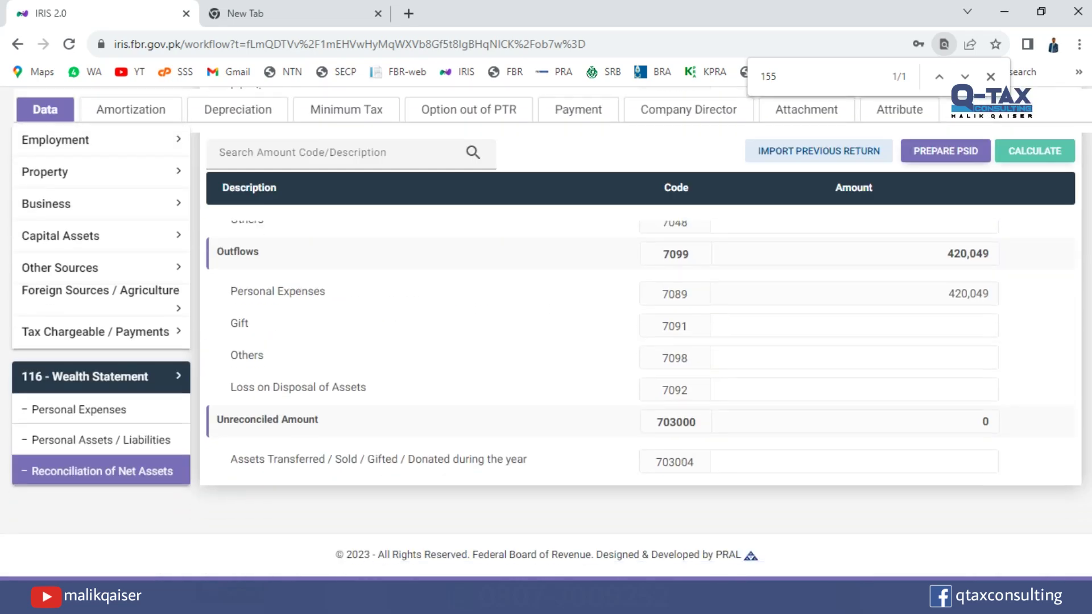
left_click(979, 421)
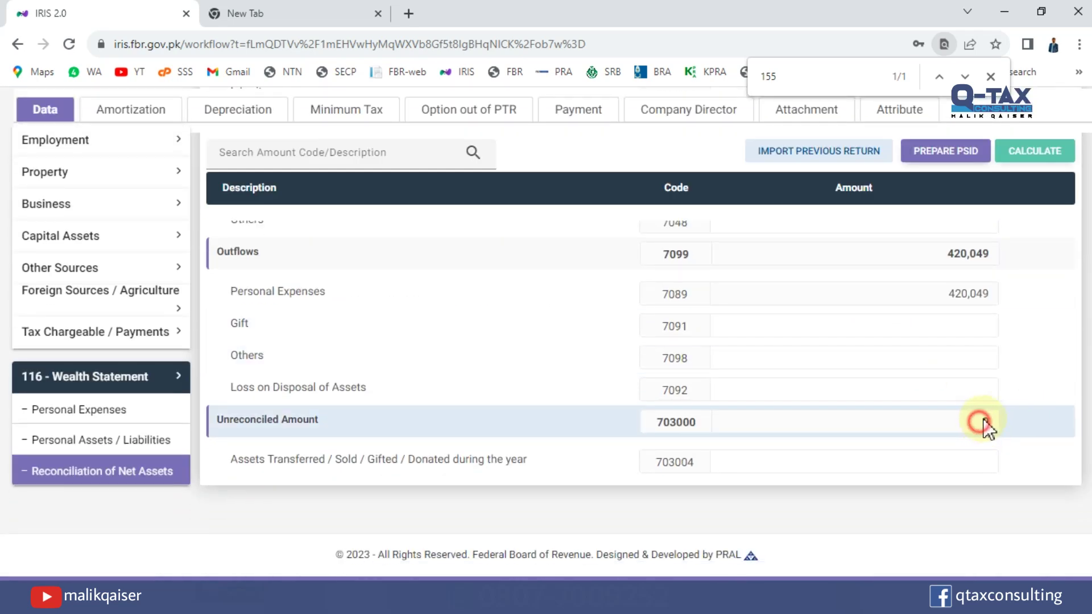
double_click(975, 421)
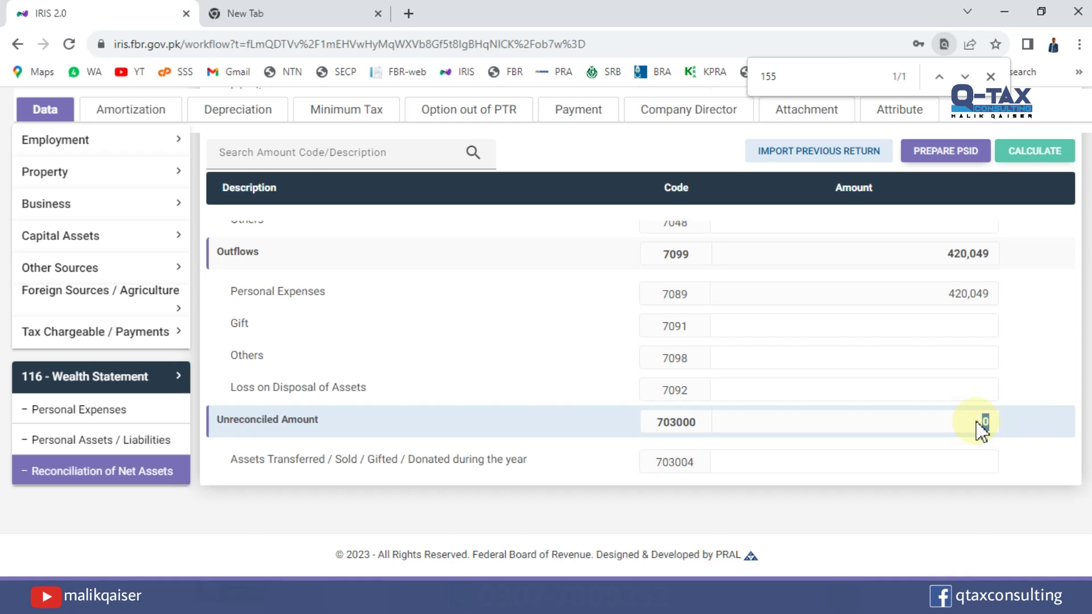
scroll(600, 398, "up", 8)
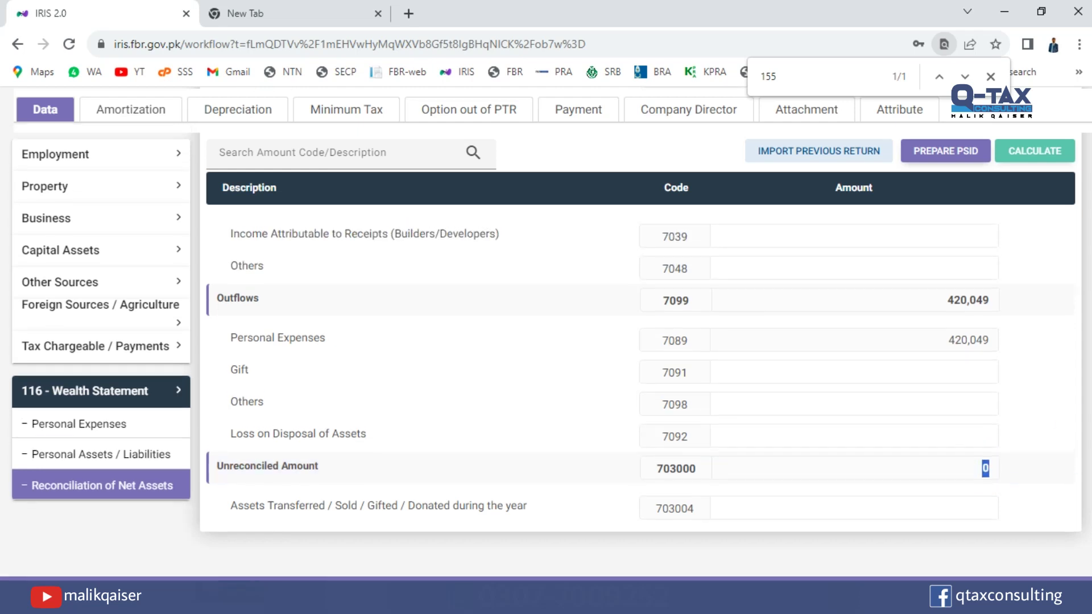
scroll(601, 398, "up", 3)
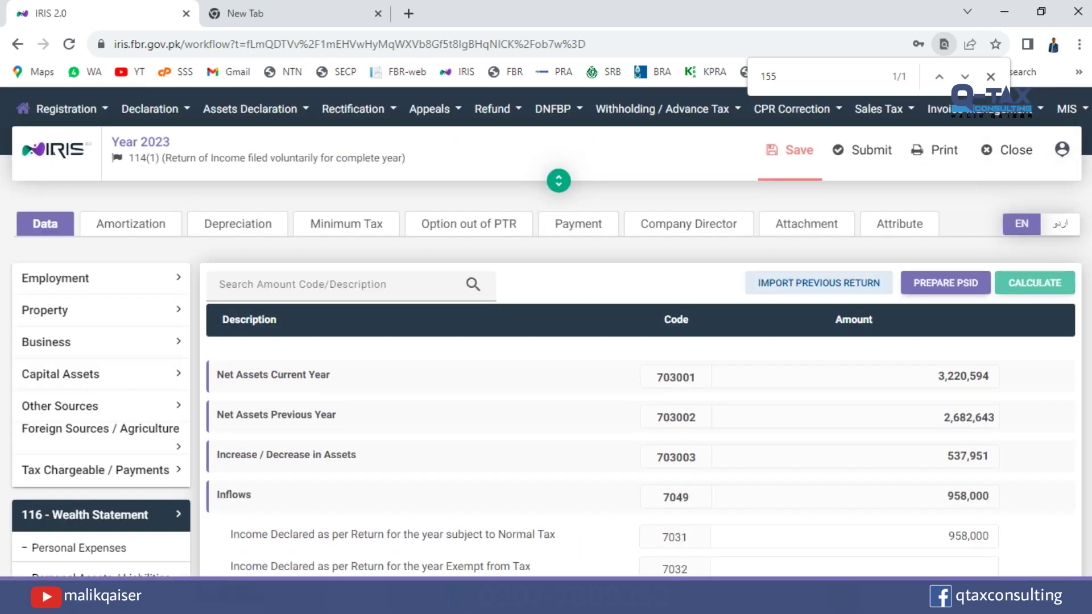
Save the return, retrying until it succeeds, then recalculate with 3,220,594 net assets reconciled.
left_click(799, 151)
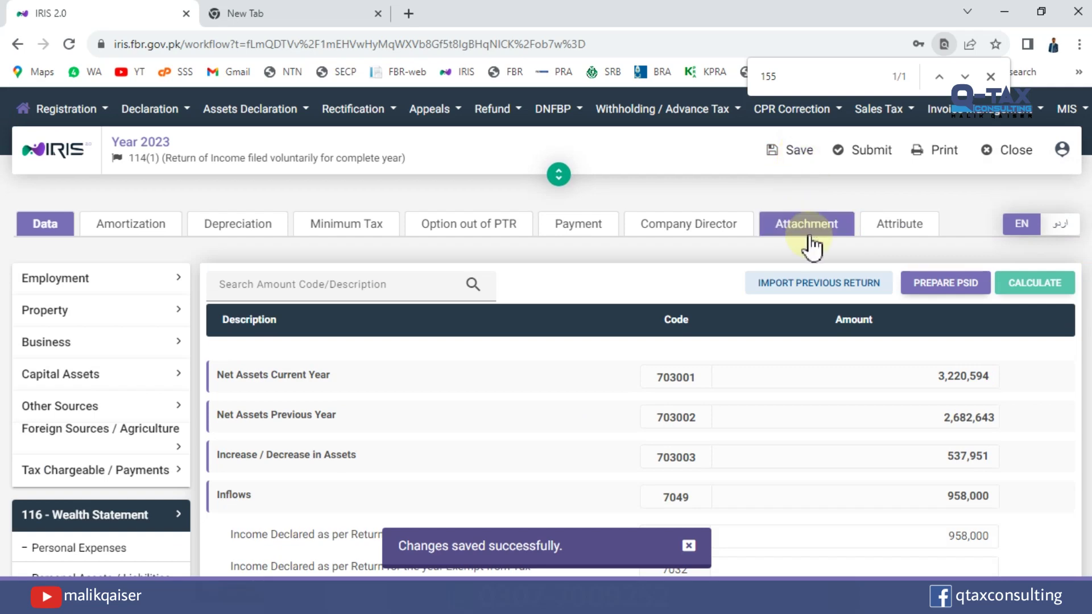
left_click(794, 154)
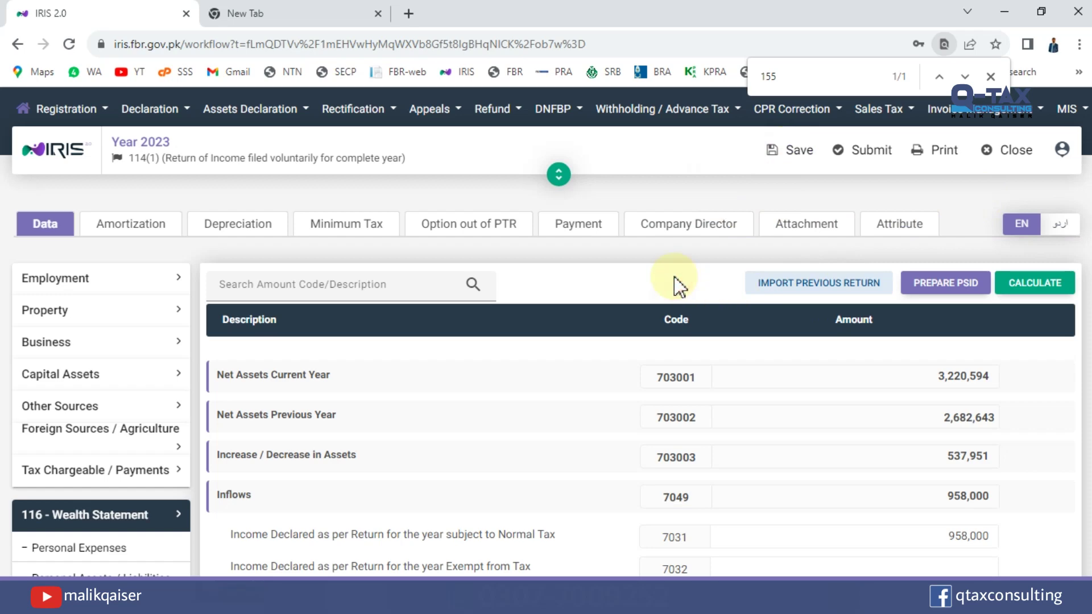
left_click(791, 150)
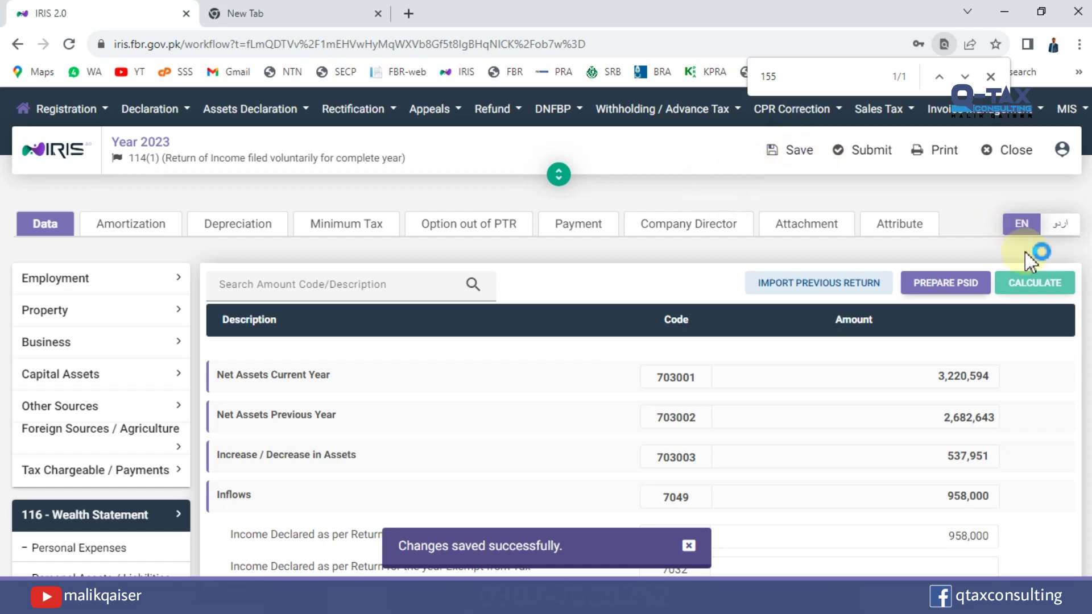
left_click(1037, 284)
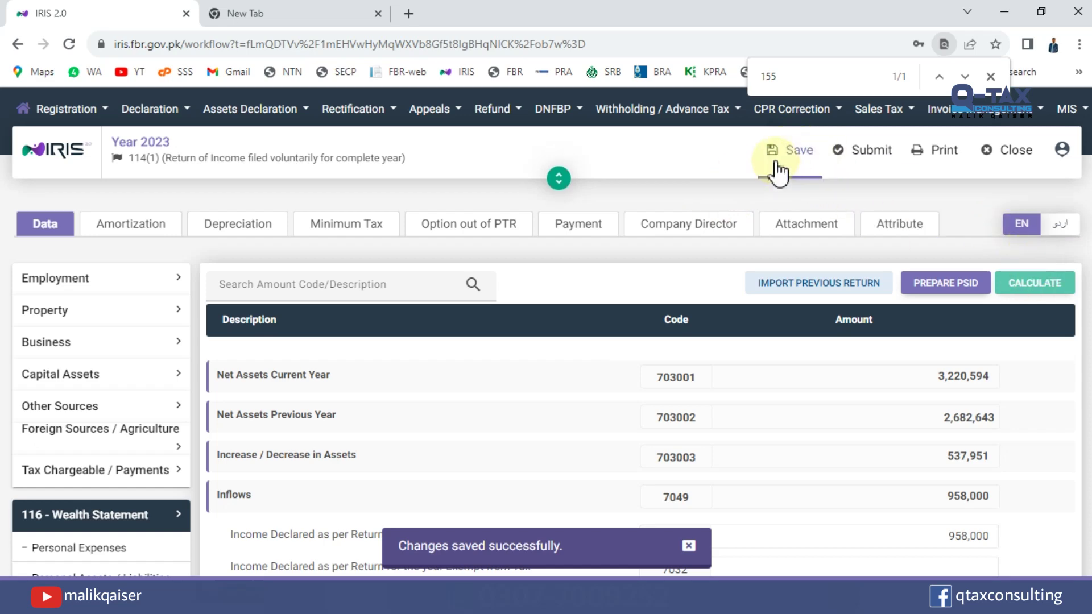
Submit the 2023 return with the PIN, get an invalid-PIN rejection, and return to the dashboard.
left_click(874, 149)
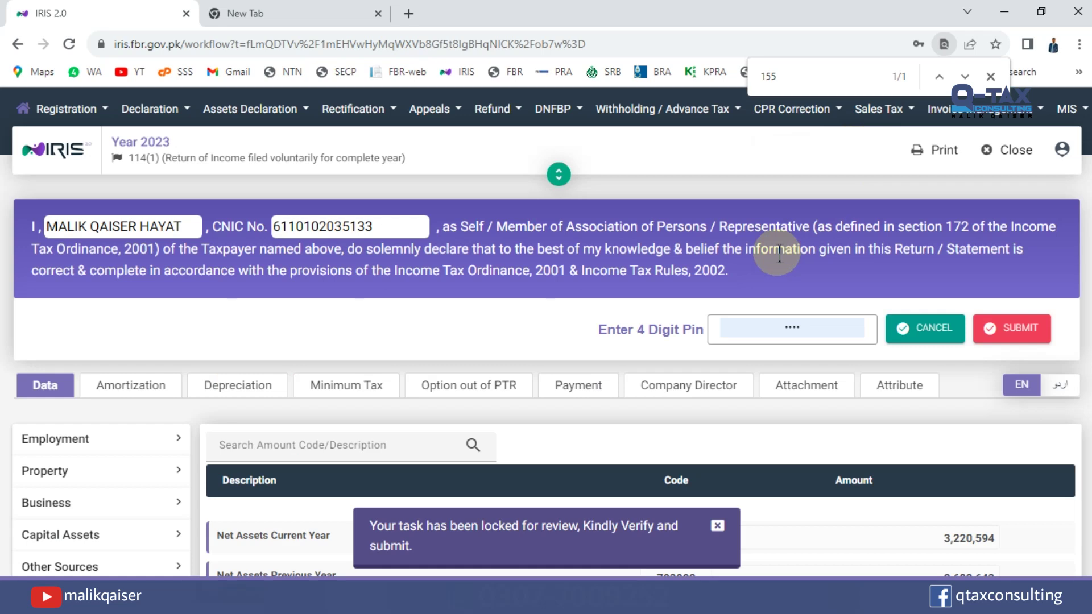
left_click(1017, 330)
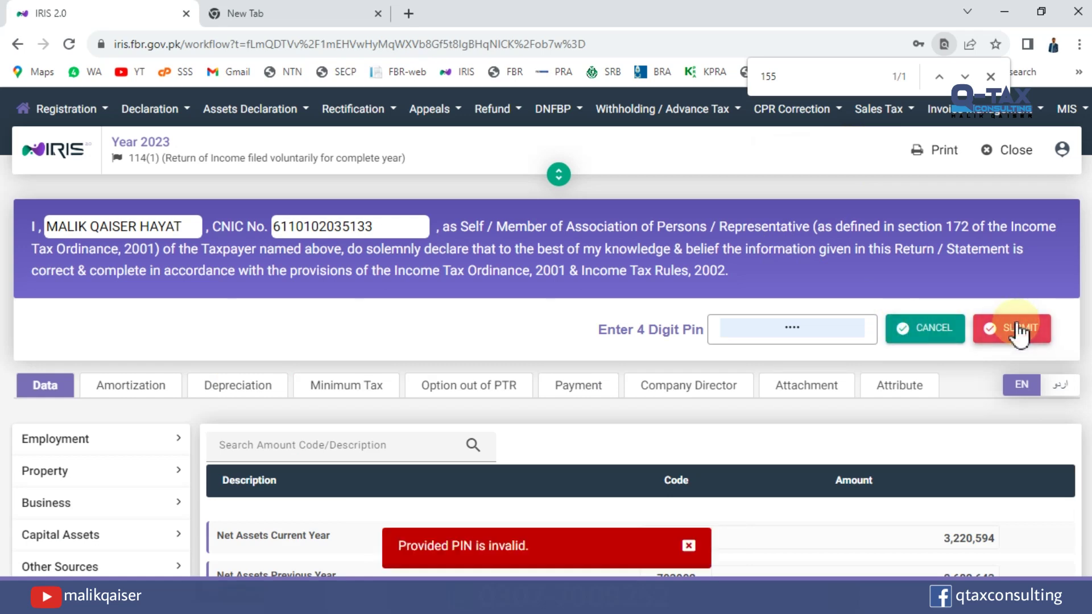
left_click(1000, 155)
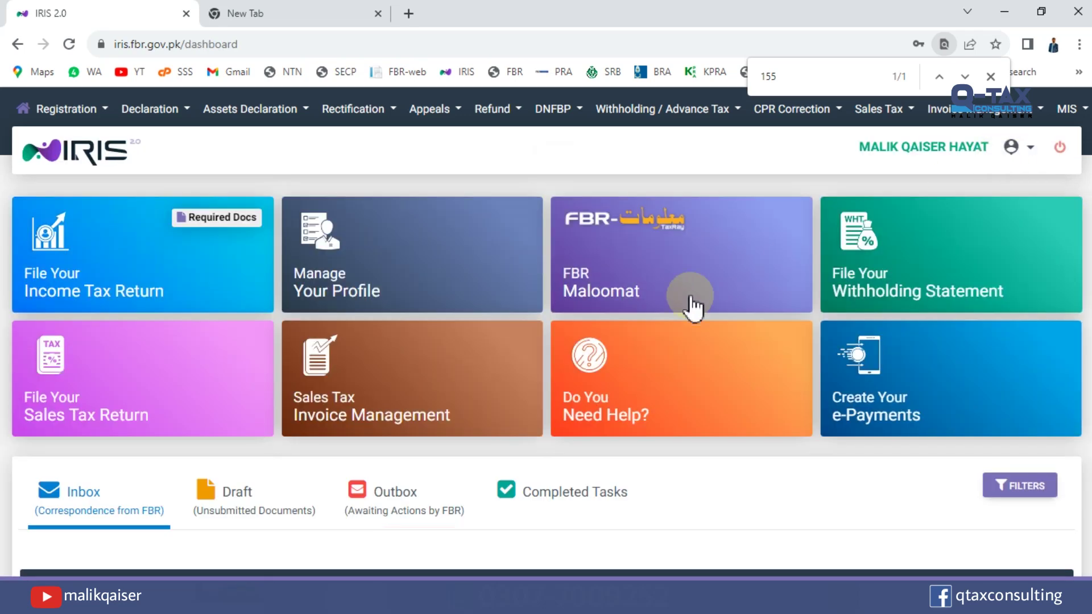
scroll(662, 347, "down", 3)
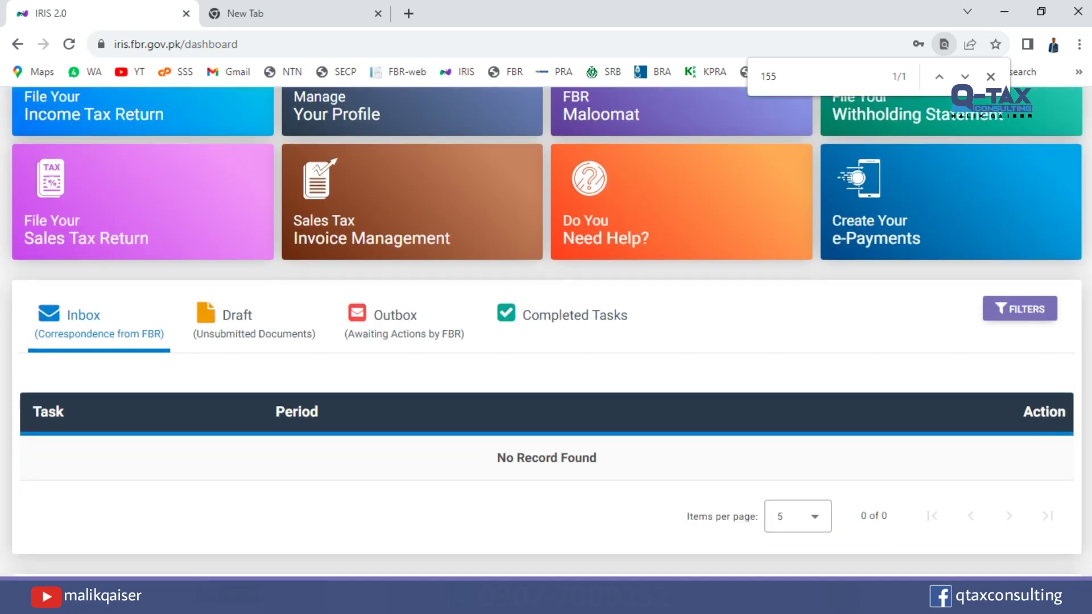
left_click(578, 330)
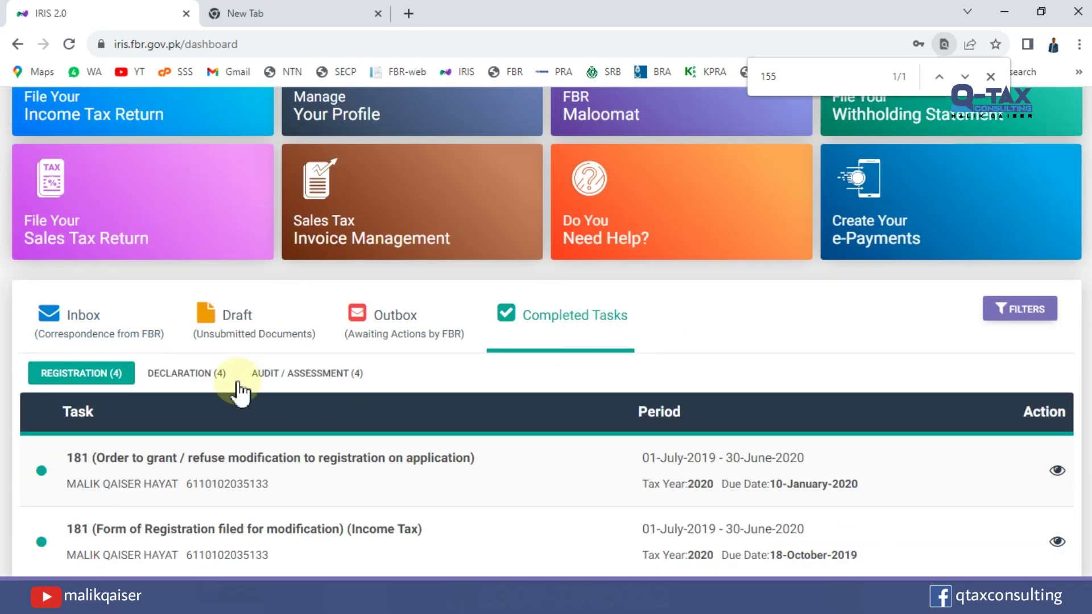
left_click(184, 373)
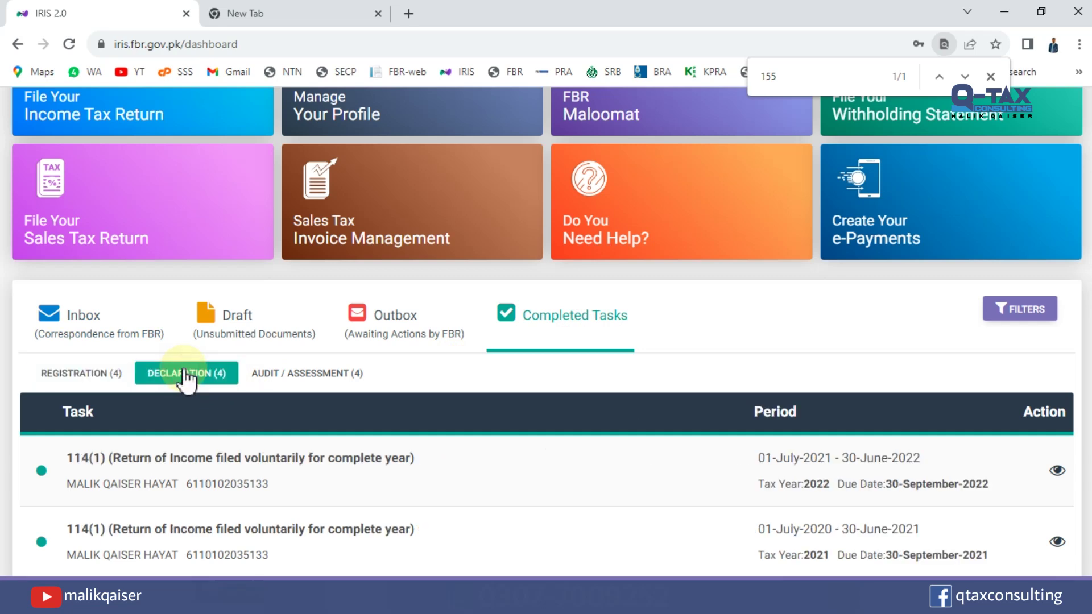
scroll(617, 390, "down", 2)
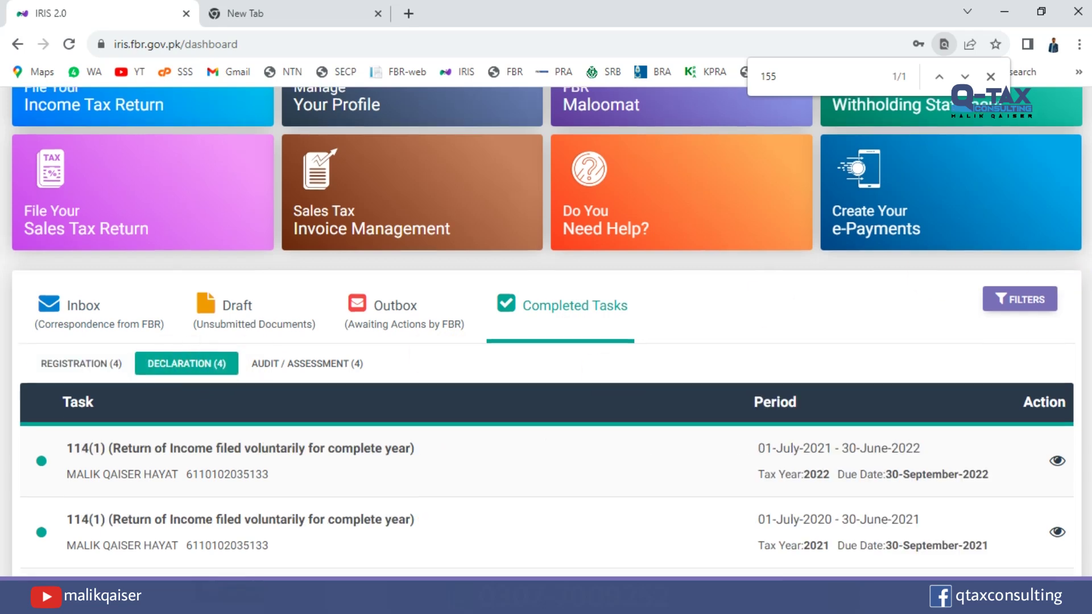
scroll(902, 280, "down", 1)
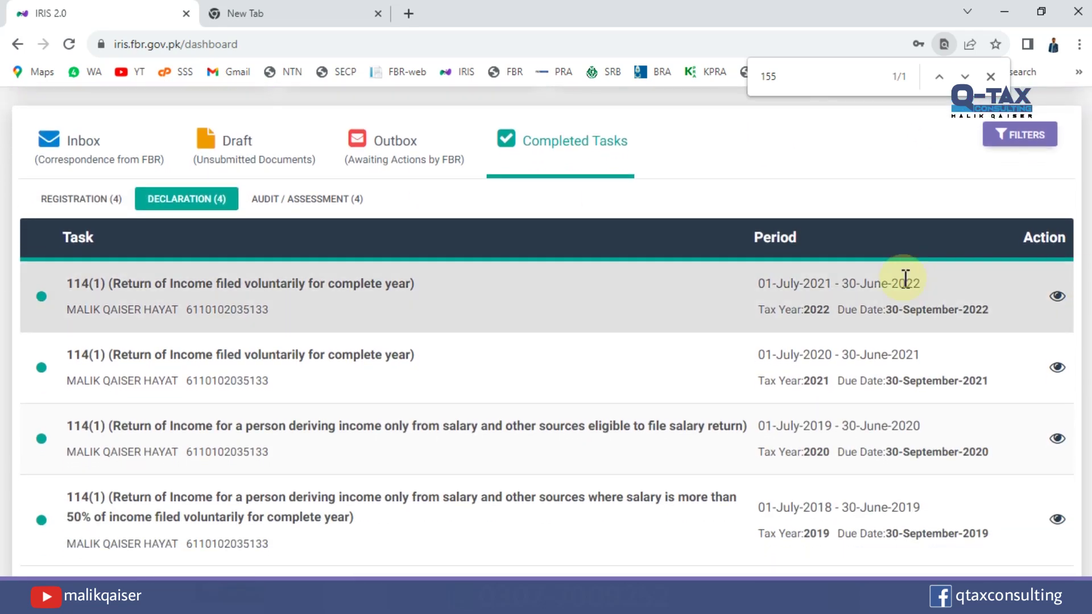
double_click(815, 311)
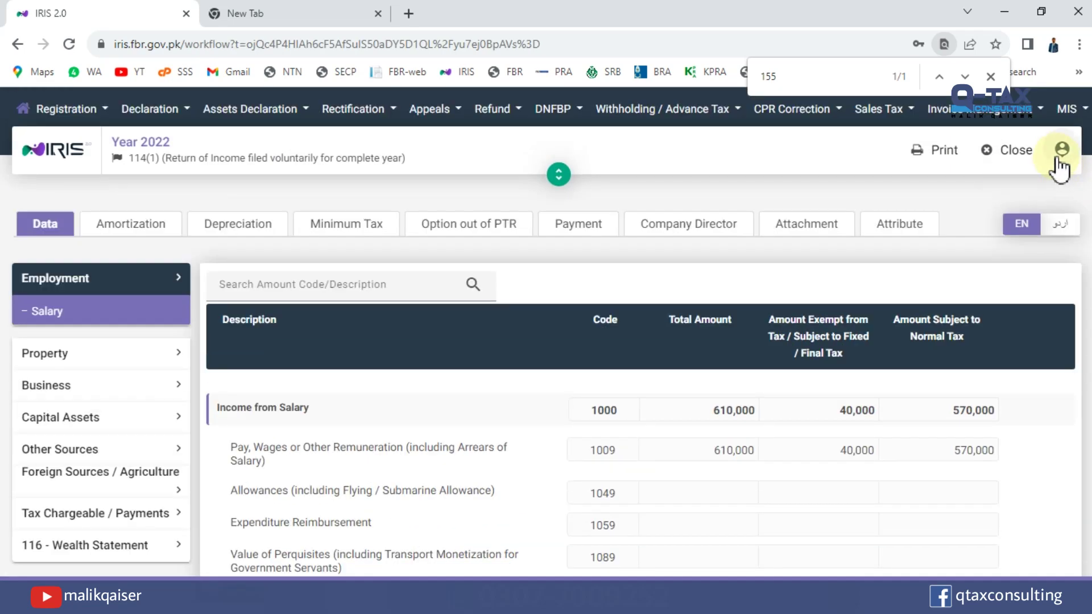
left_click(1020, 149)
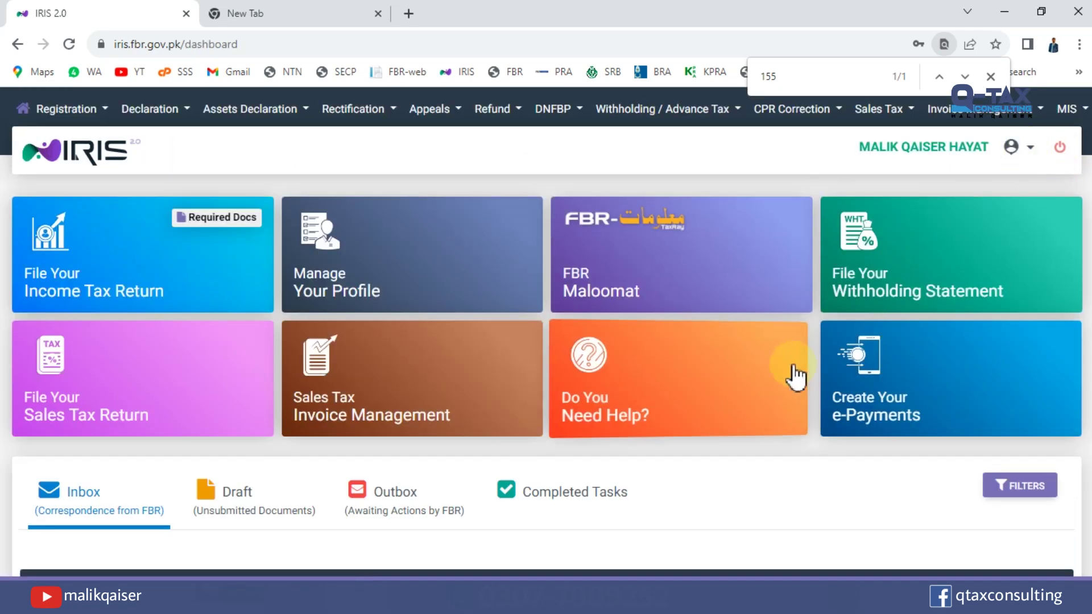
scroll(671, 378, "down", 4)
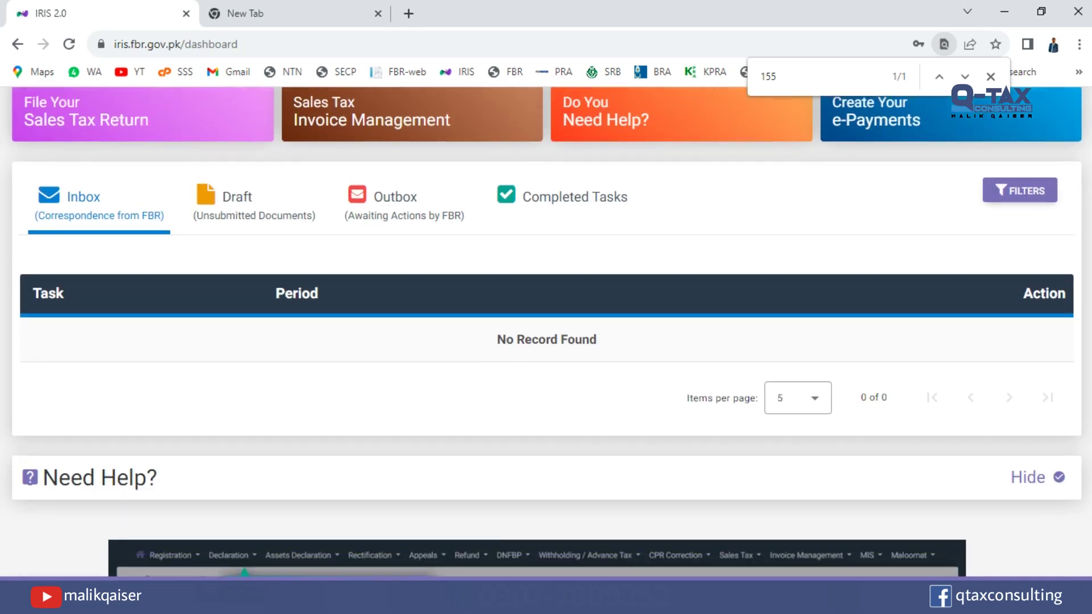